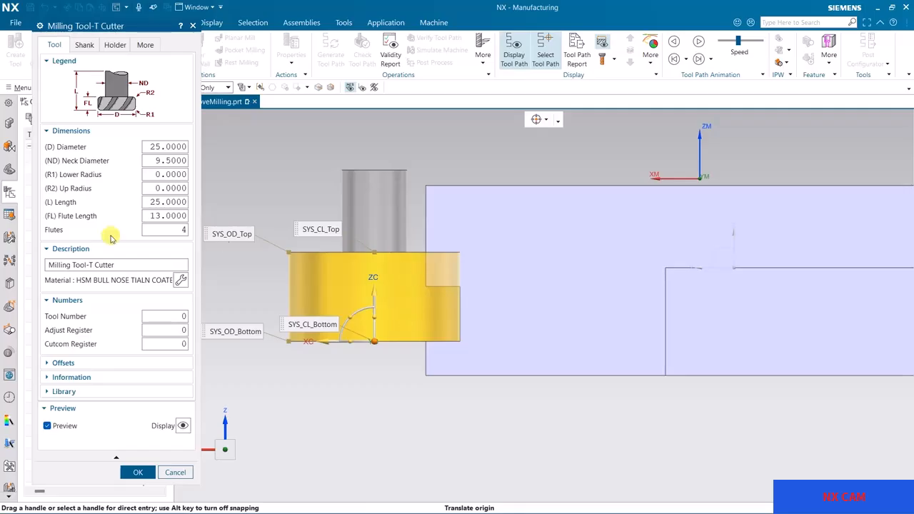
Step: Set the T-cutter's flute length to 4 and its length to 35, and accept the tool
double_click(155, 216)
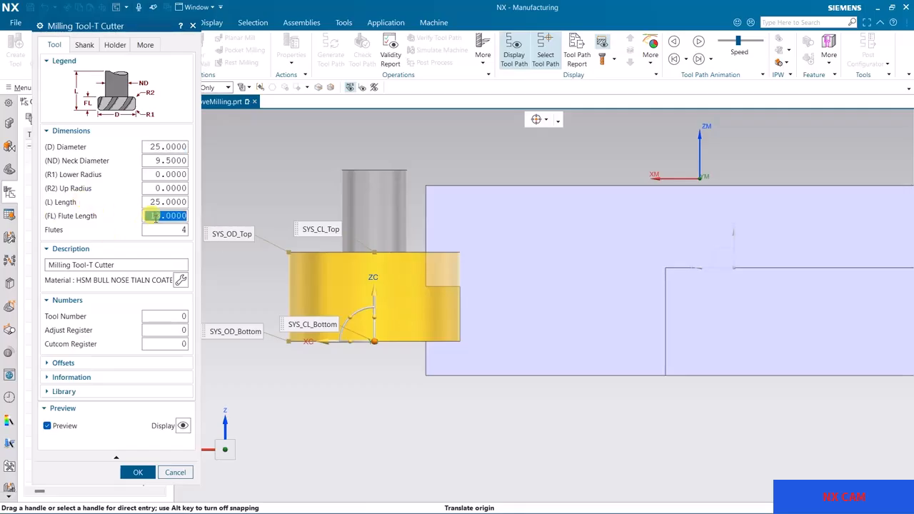
type("4.0")
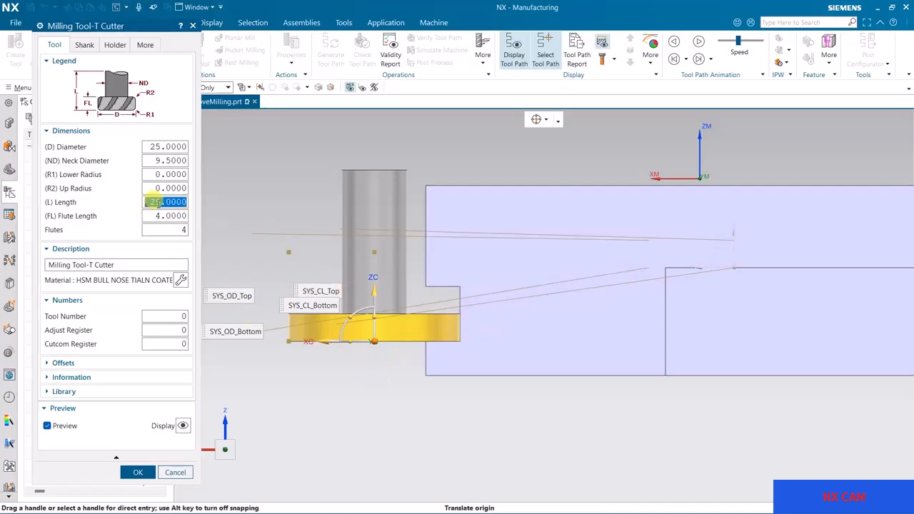
key("Return")
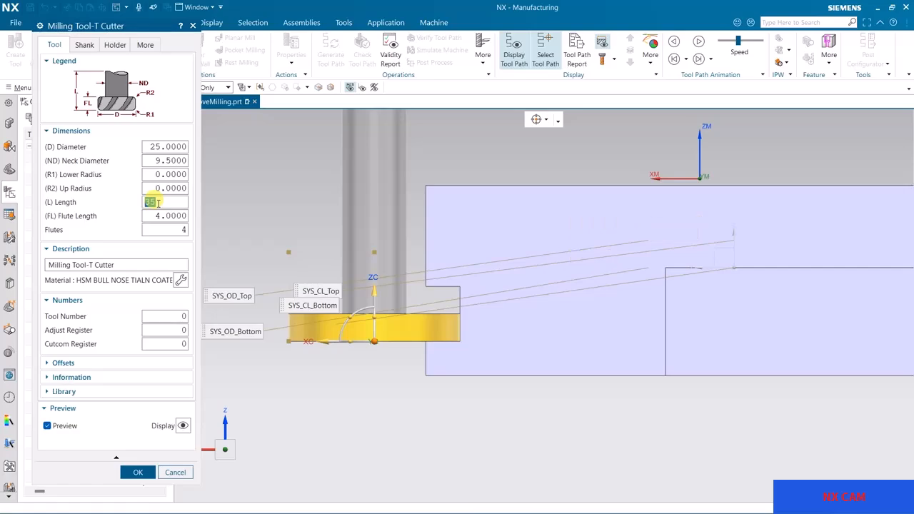
left_click(136, 473)
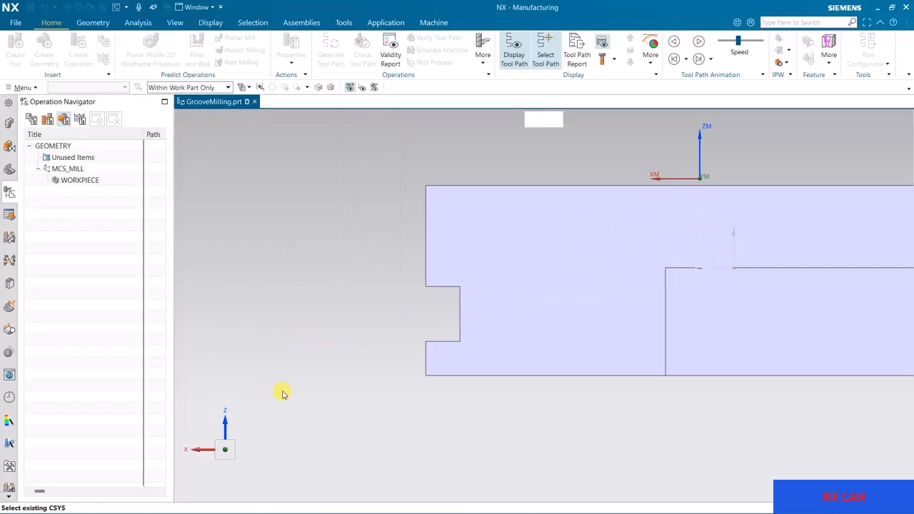
Step: Create a mill_planar Groove Milling operation with tool T_CUTTER, geometry WORKPIECE and method MILL_FINISH
scroll(310, 307, "down", 2)
middle_click_drag(316, 310, 305, 262)
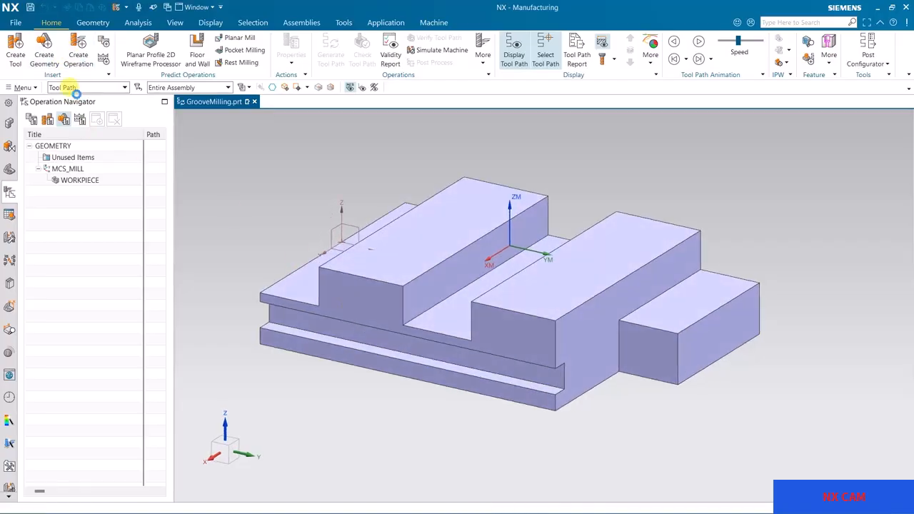
left_click(78, 56)
left_click(152, 142)
left_click(189, 230)
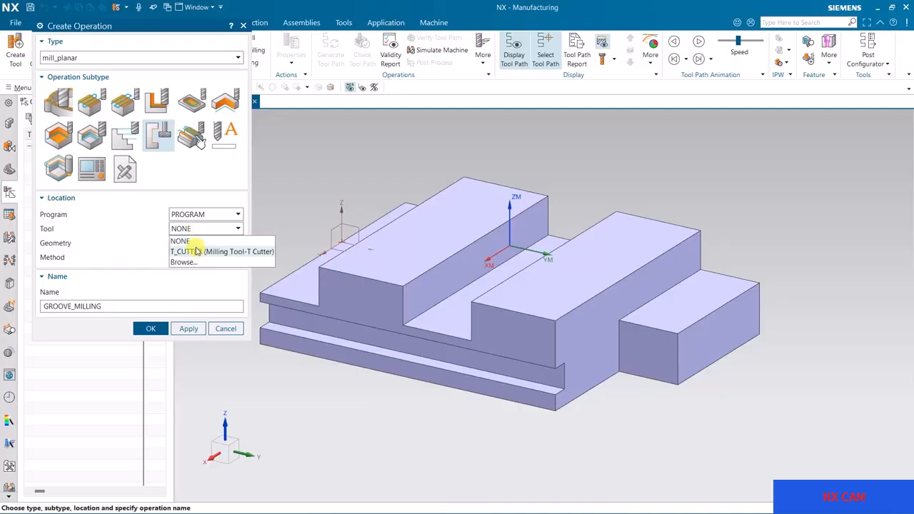
left_click(198, 252)
left_click(184, 244)
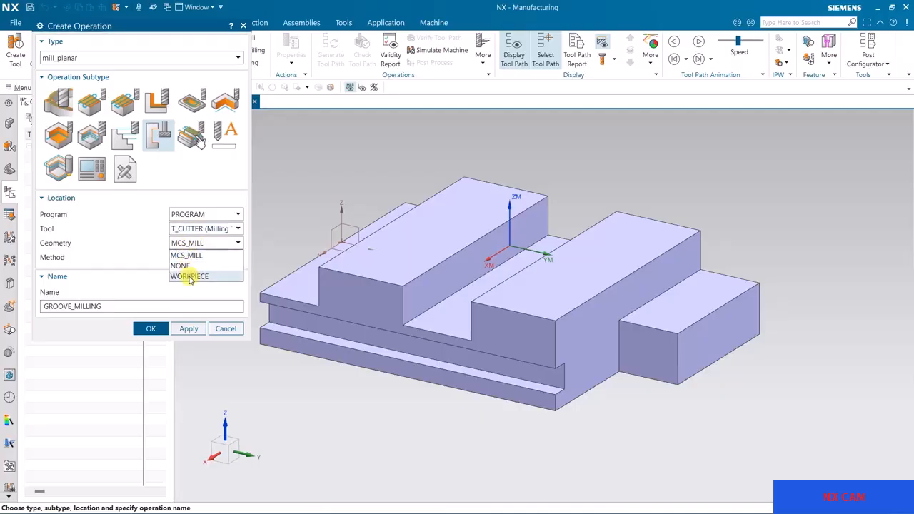
left_click(190, 274)
left_click(198, 262)
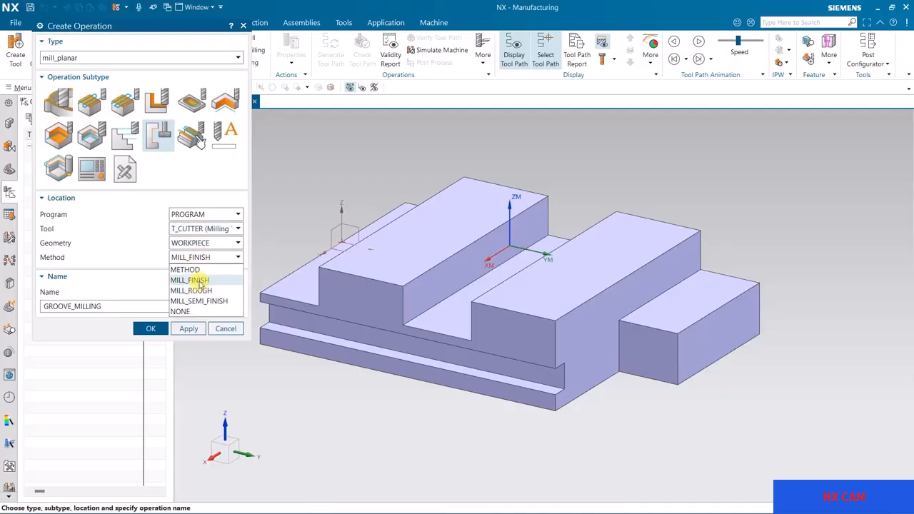
left_click(179, 276)
left_click(154, 328)
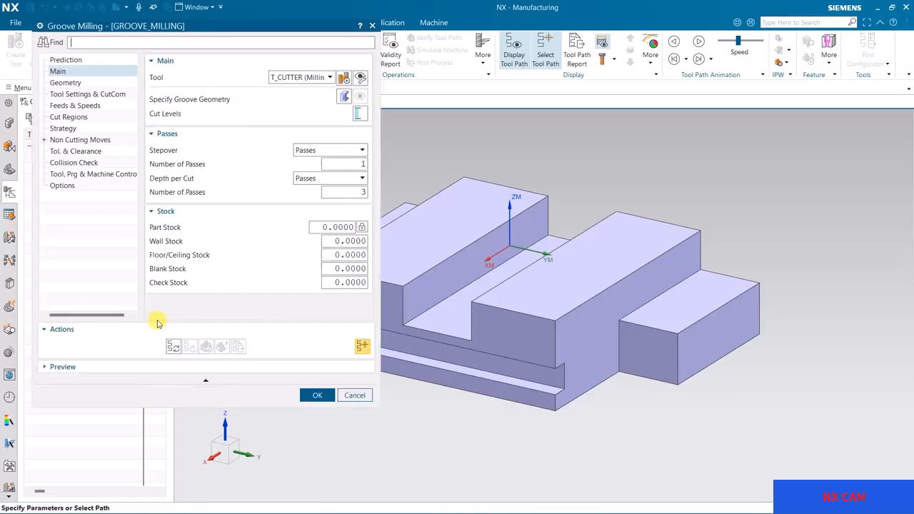
Step: Specify the groove geometry by picking the inner face of the long side groove on the part
middle_click_drag(457, 247, 608, 210, "shift")
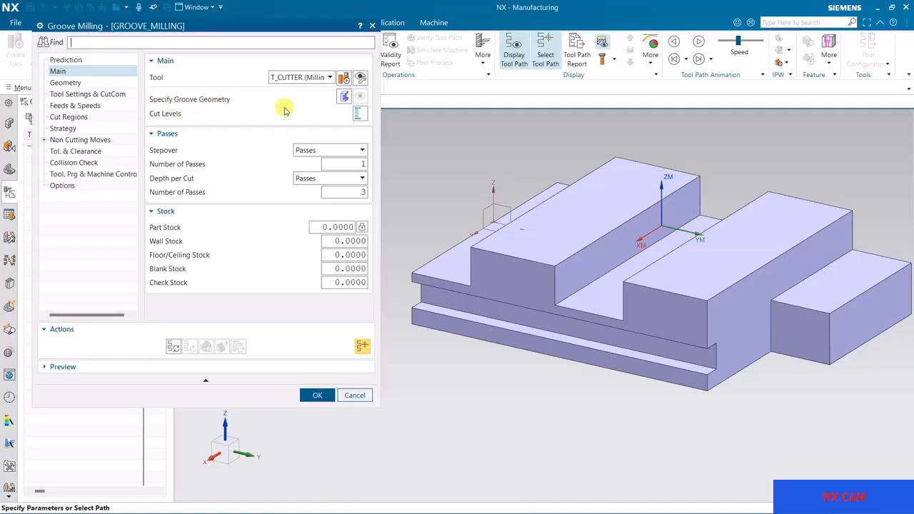
left_click(343, 96)
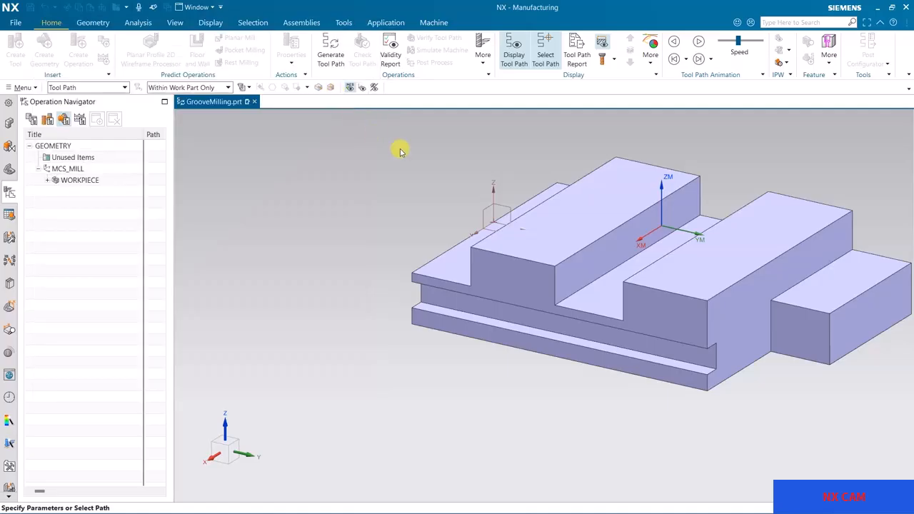
left_click(549, 314)
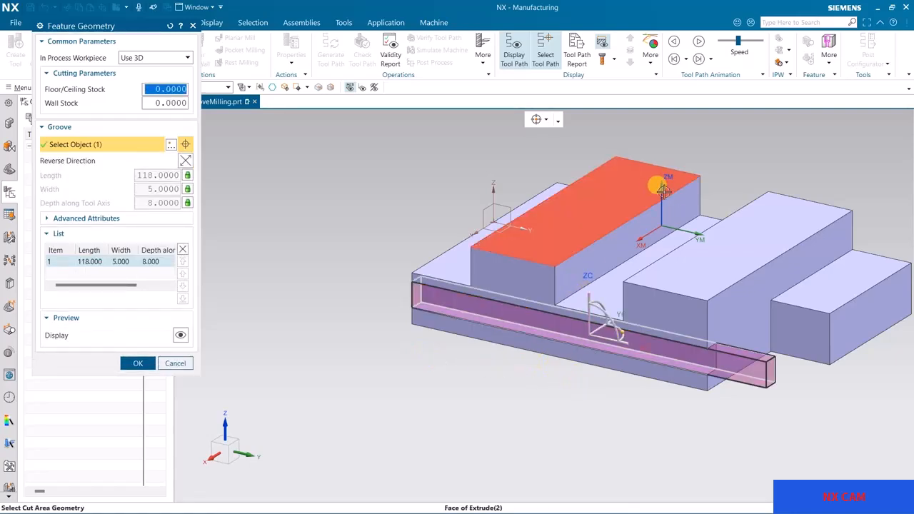
Step: Try a floor/ceiling stock of 0.25 and a wall stock of 0.4 on the groove, inspecting the groove volume up close
mouse_move(718, 164)
middle_mouse_down()
mouse_move(712, 157)
mouse_move(718, 170)
middle_mouse_up()
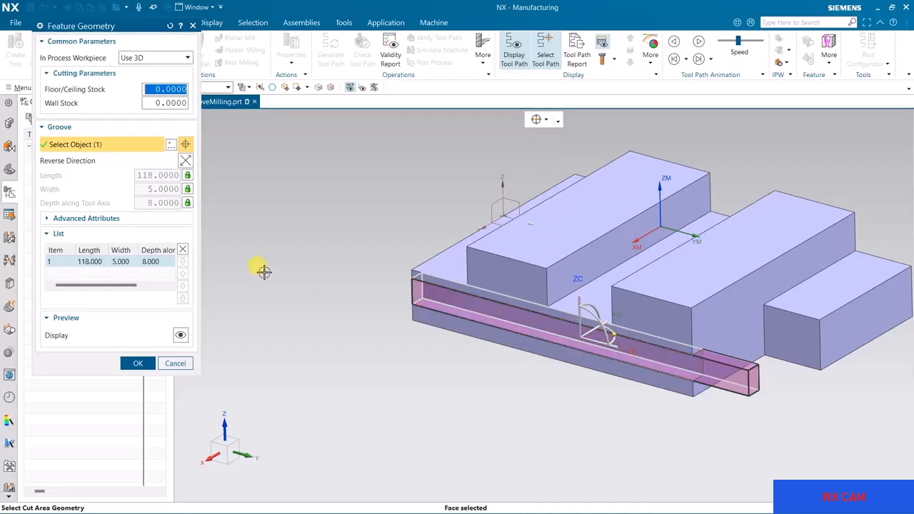
middle_click_drag(361, 319, 457, 350)
scroll(606, 400, "up", 6)
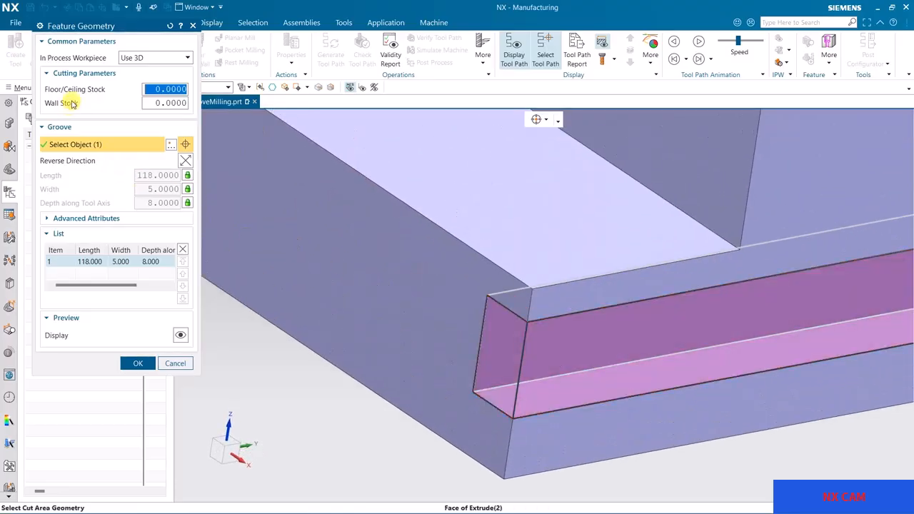
type("0.25")
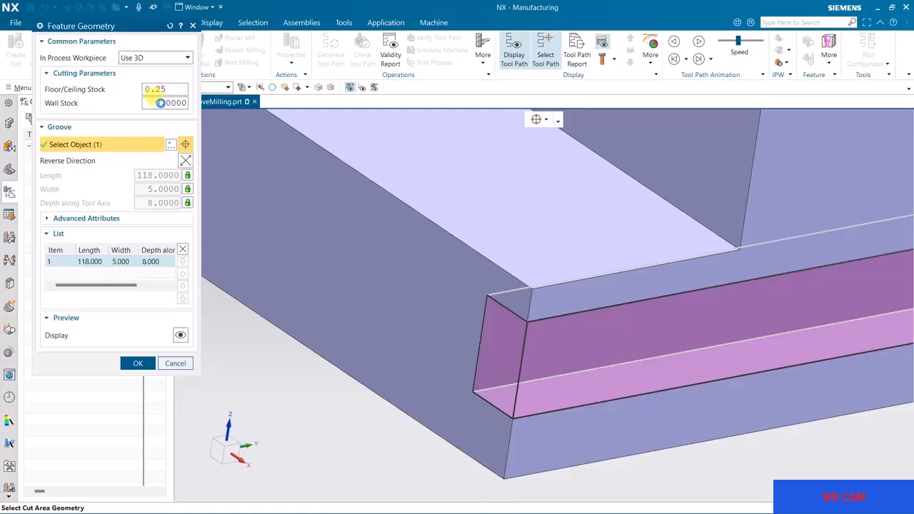
left_click(160, 103)
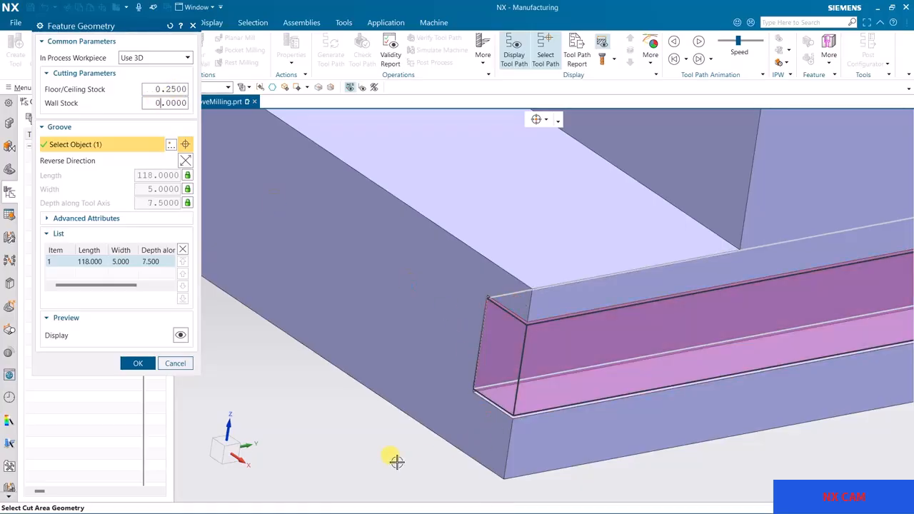
left_click(167, 103)
type("0.")
key("Return")
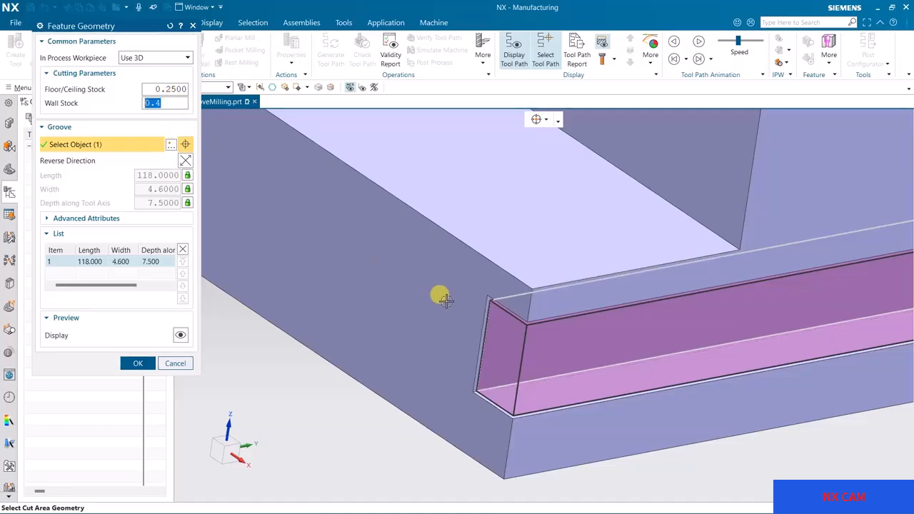
scroll(512, 304, "up", 2)
scroll(519, 321, "down", 2)
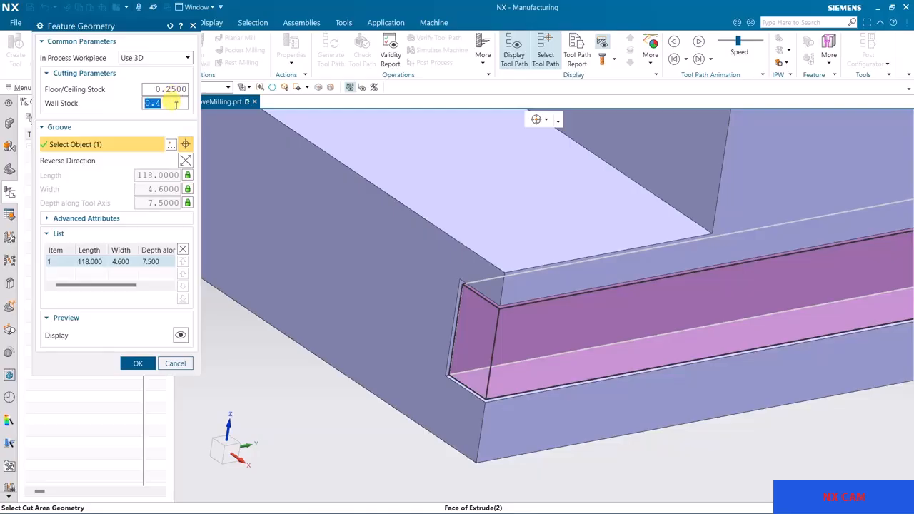
Step: Set the groove's wall stock and floor/ceiling stock to 0 and accept the feature geometry
type("0")
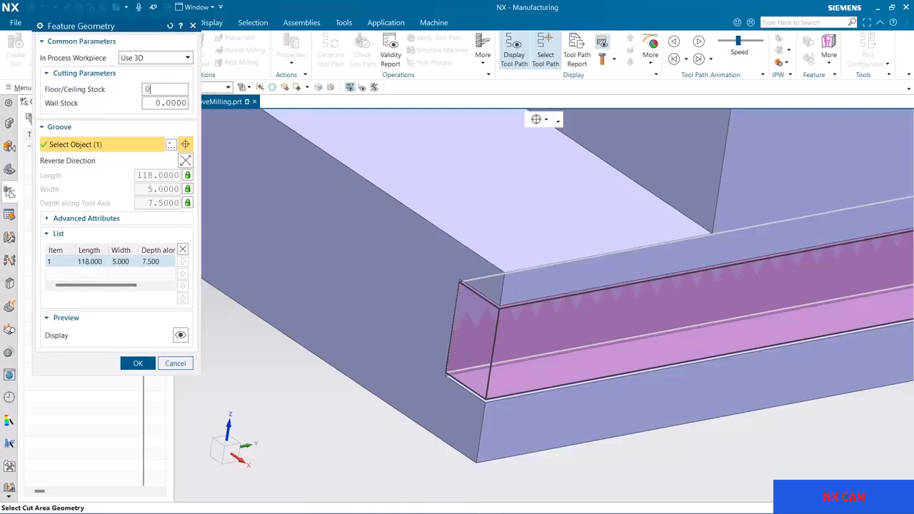
key("Return")
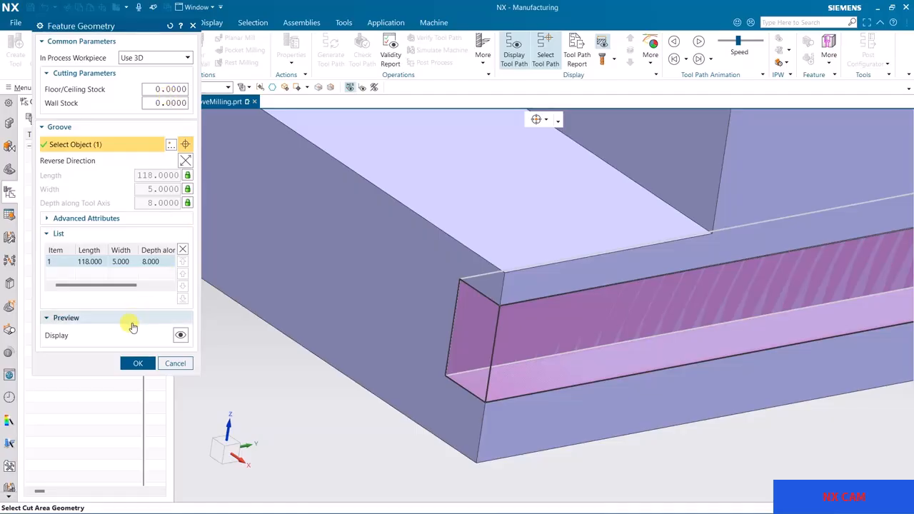
left_click(132, 363)
Step: Generate the groove milling tool path and play its 3D dynamic material removal simulation
scroll(453, 250, "down", 3)
middle_click_drag(539, 218, 490, 272)
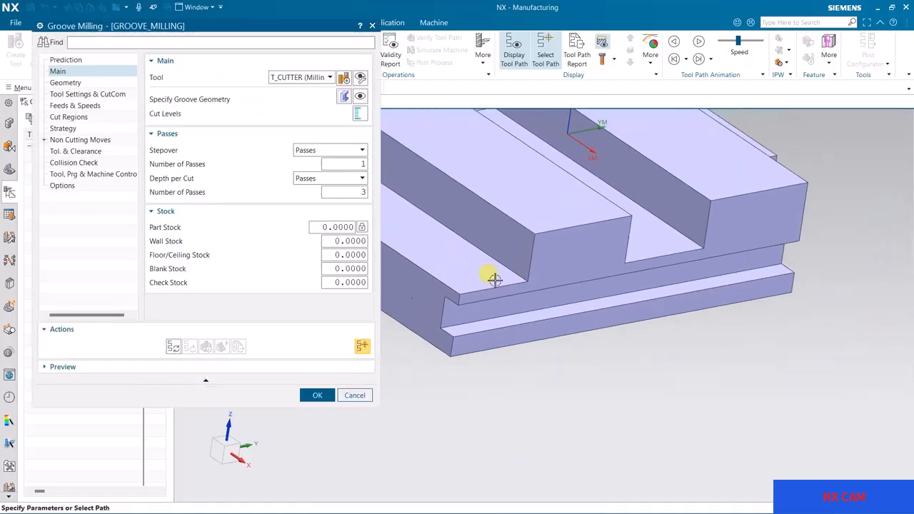
left_click(174, 347)
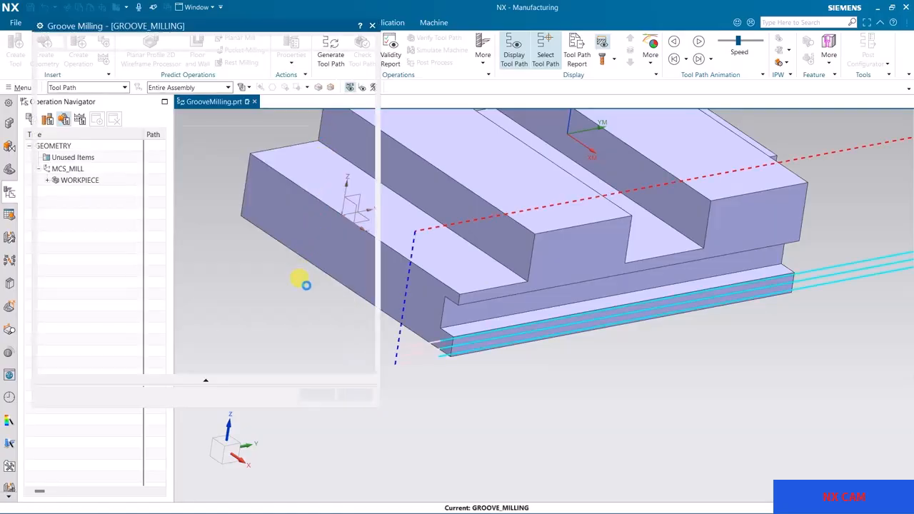
left_click(205, 348)
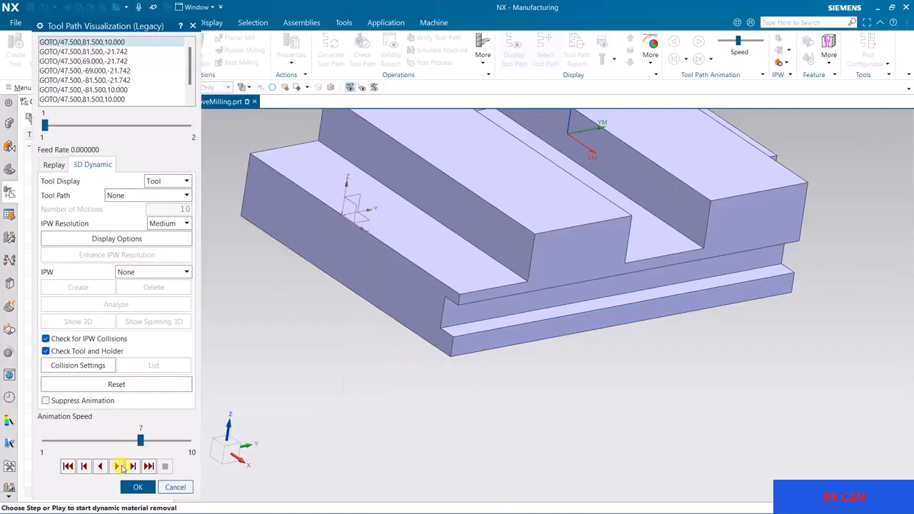
left_click(118, 465)
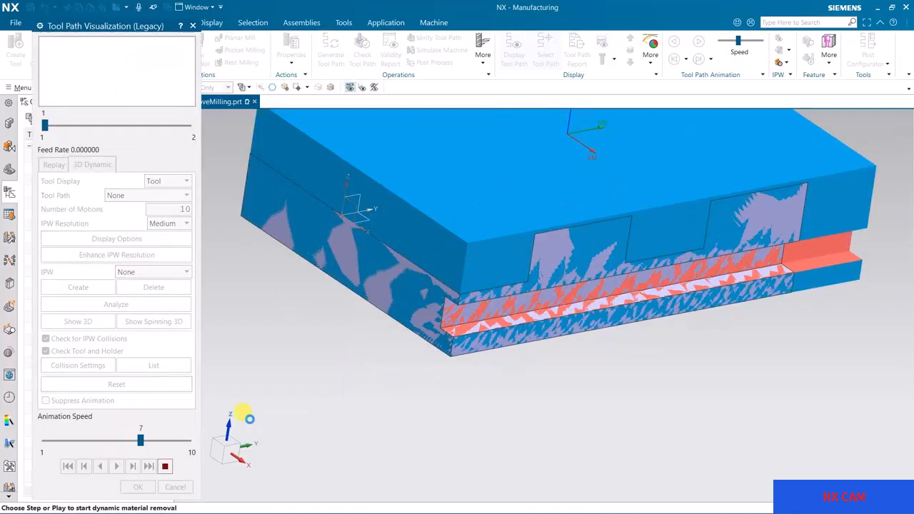
Step: Replay the tool path move by move in a straight-on side view to examine the order of the cut levels, and close the visualization
left_click(55, 164)
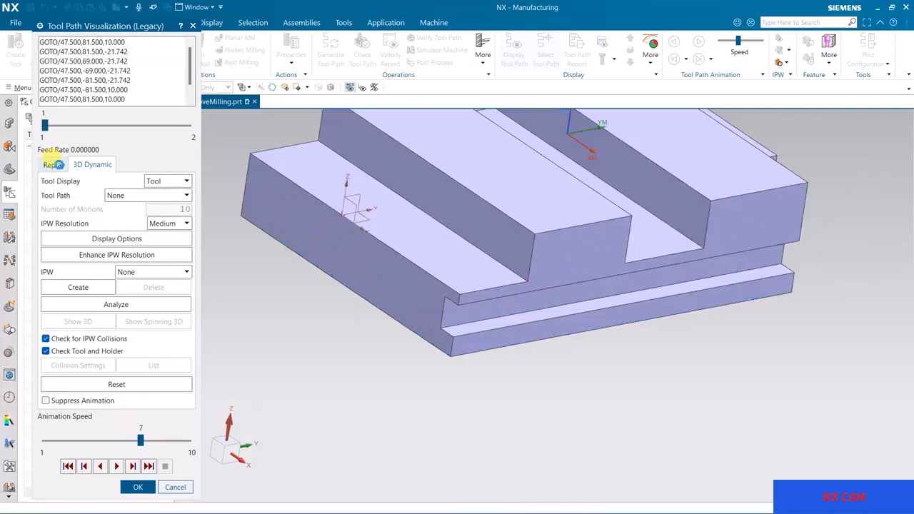
middle_click_drag(588, 357, 503, 350)
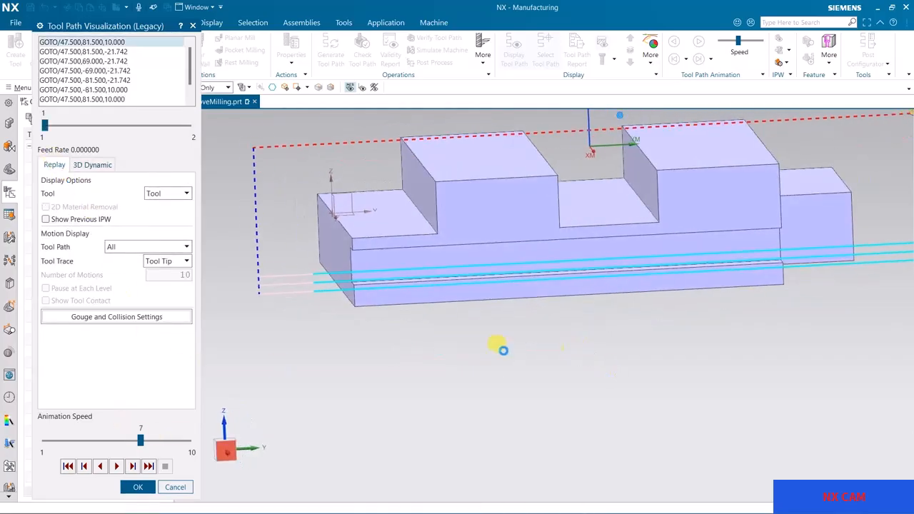
key("F8")
left_click(132, 467)
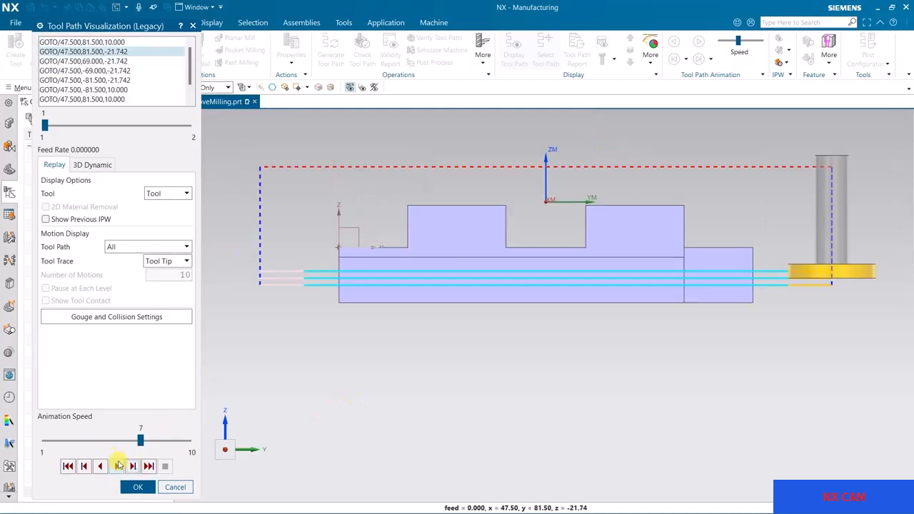
left_click(132, 466)
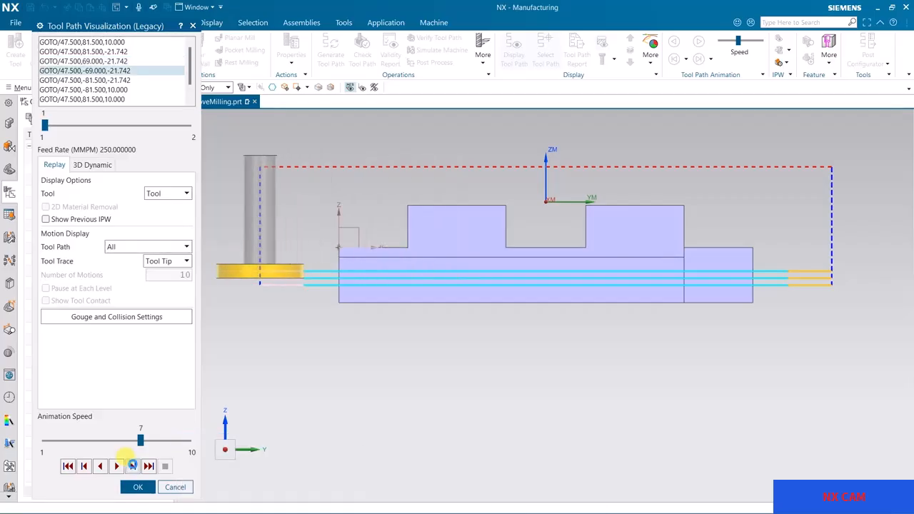
left_click(132, 466)
left_click(132, 466)
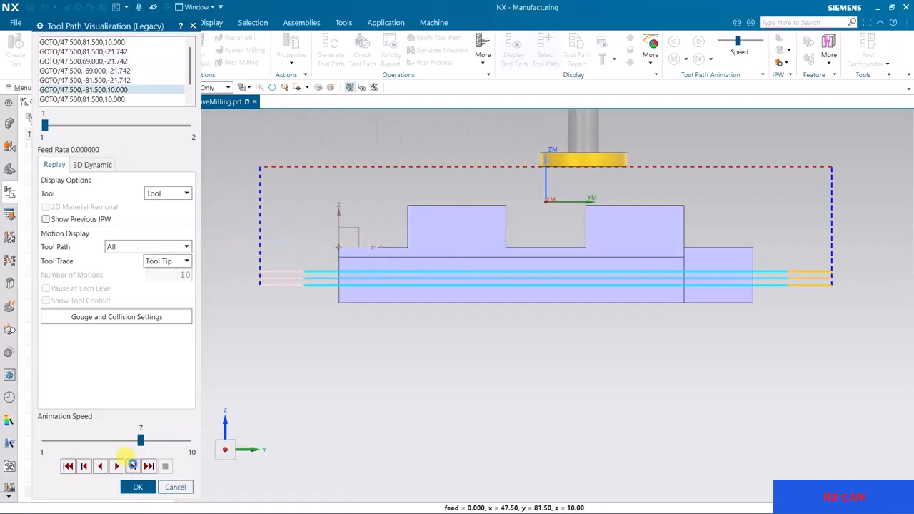
left_click(132, 465)
left_click(132, 466)
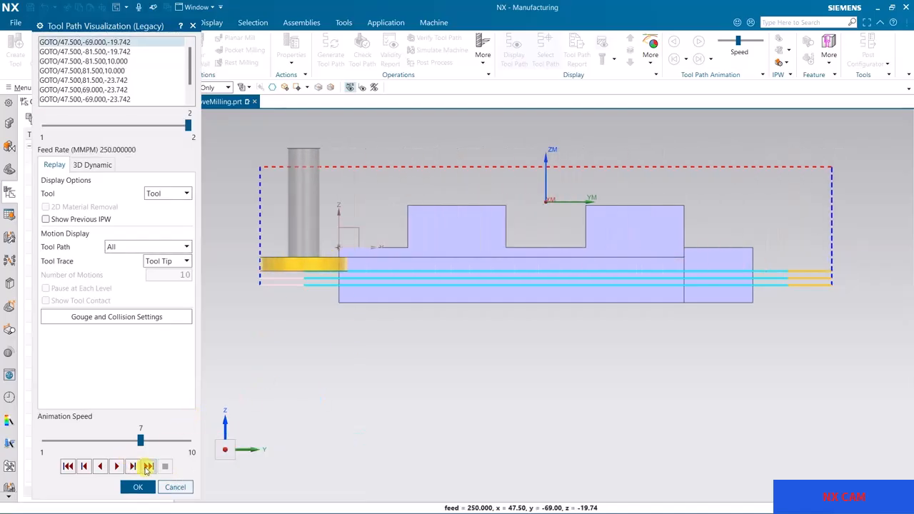
left_click(133, 465)
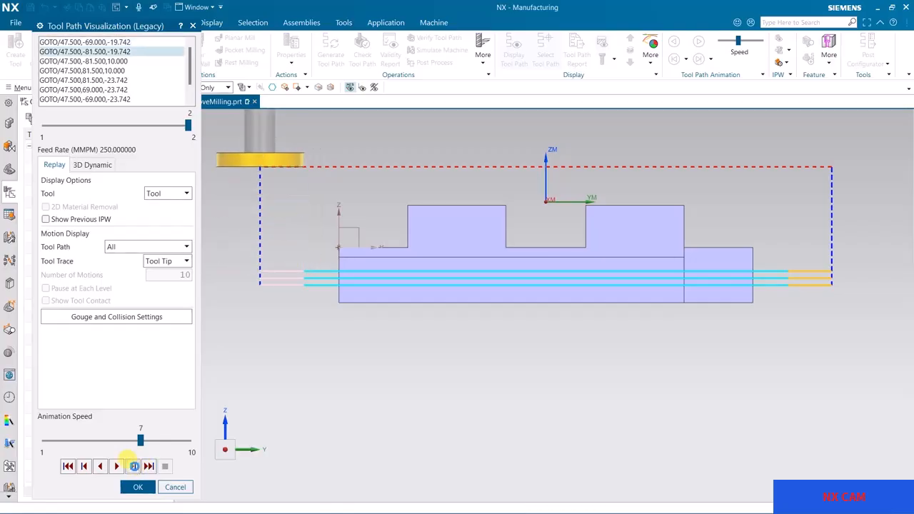
left_click(133, 466)
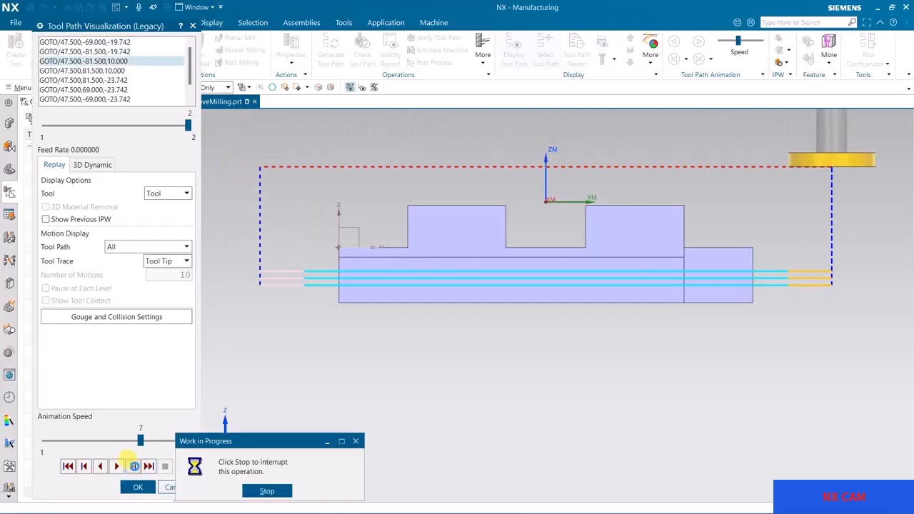
left_click(133, 465)
left_click(134, 466)
left_click(134, 465)
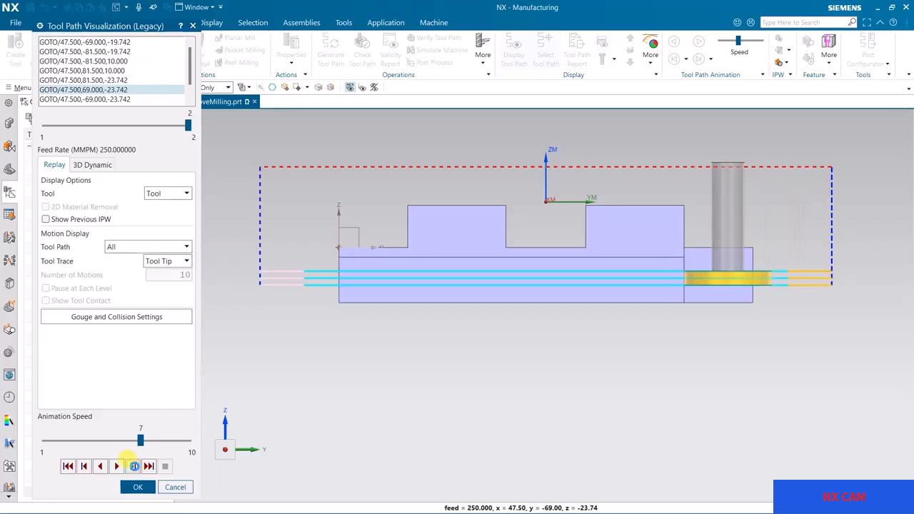
left_click(138, 487)
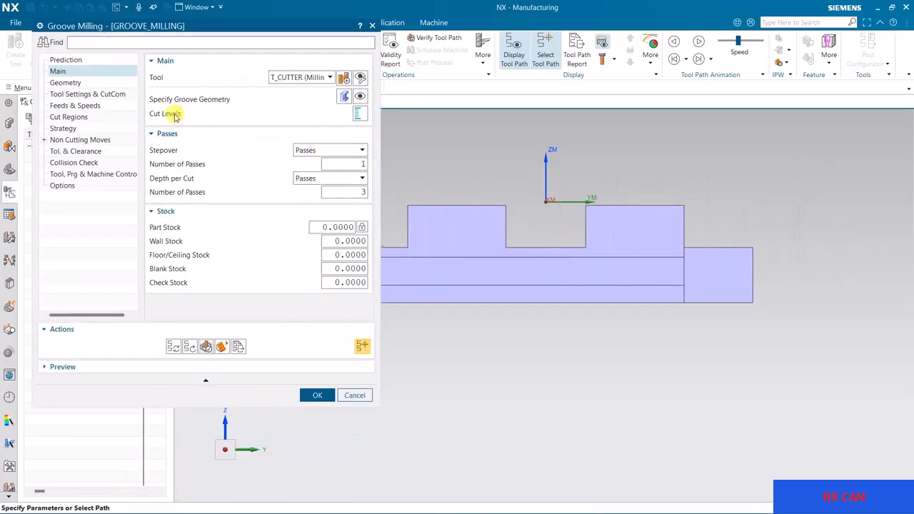
Step: Review the level sequencing choices in the cut levels, set the depth per cut to 5 passes, and accept
left_click(359, 112)
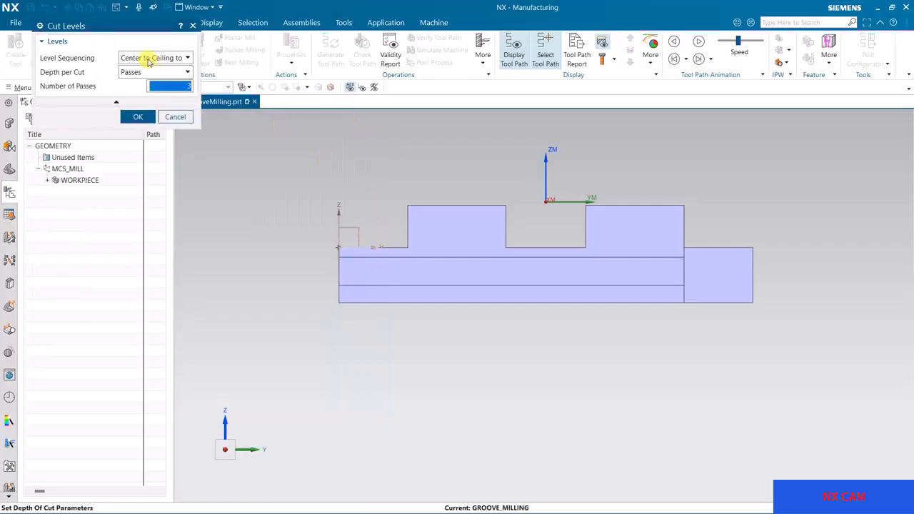
scroll(378, 261, "up", 1)
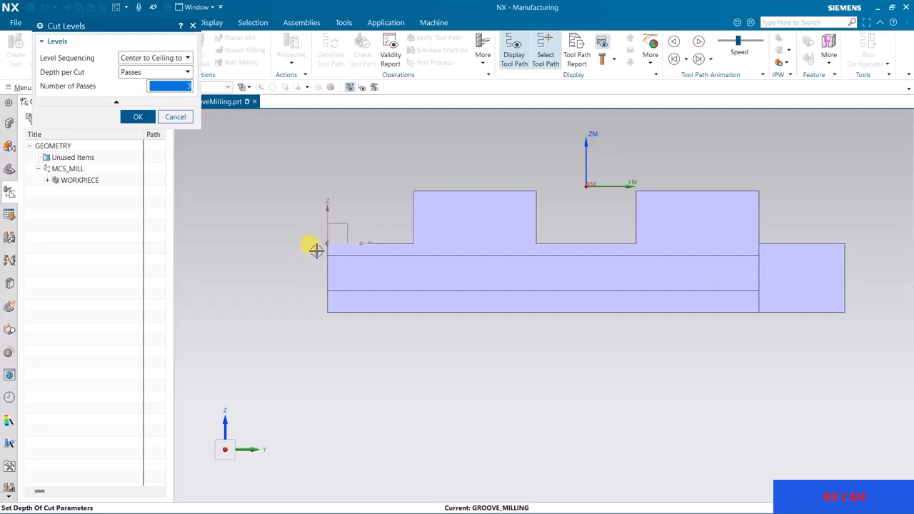
left_click(170, 57)
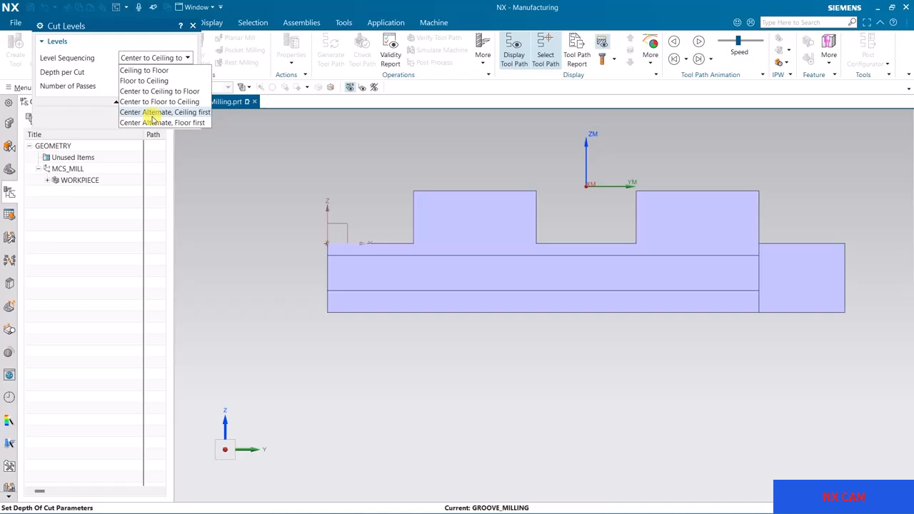
left_click(187, 59)
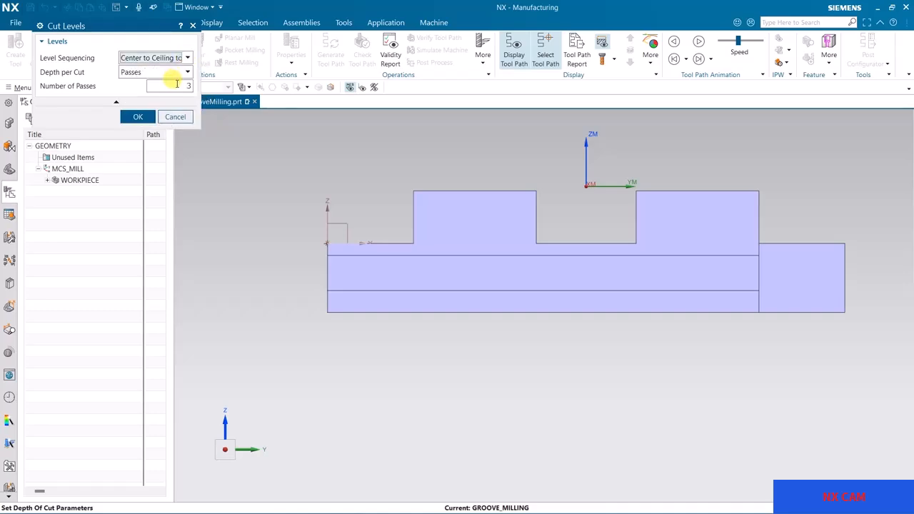
left_click(177, 84)
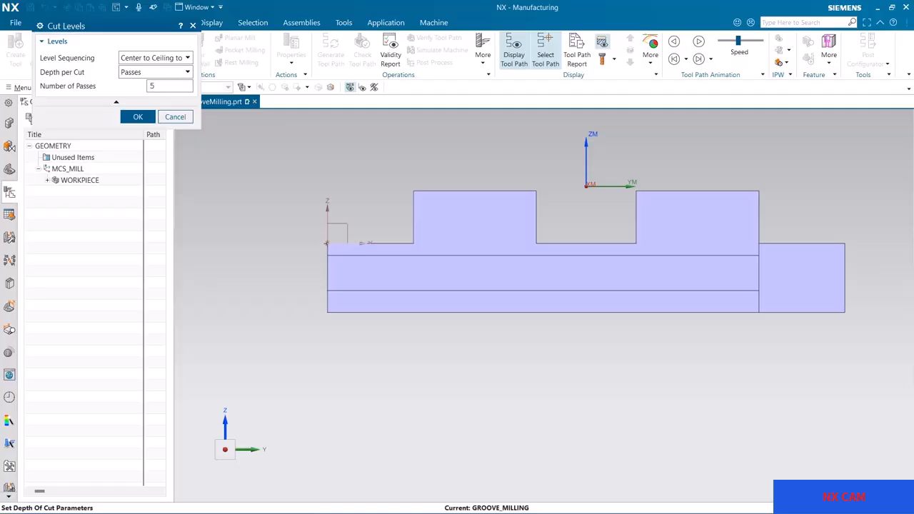
left_click(138, 117)
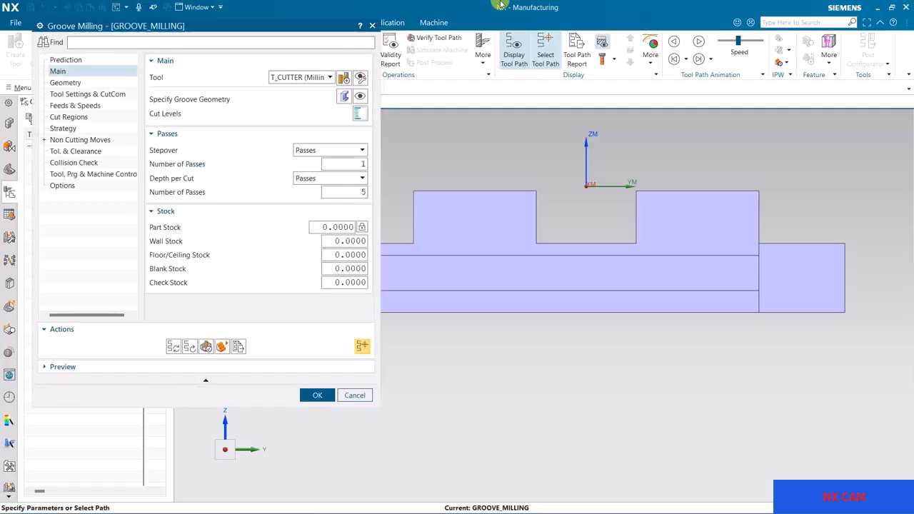
Step: Regenerate the groove milling tool path and inspect its cut levels along the part's side groove
left_click(175, 347)
middle_click(556, 331)
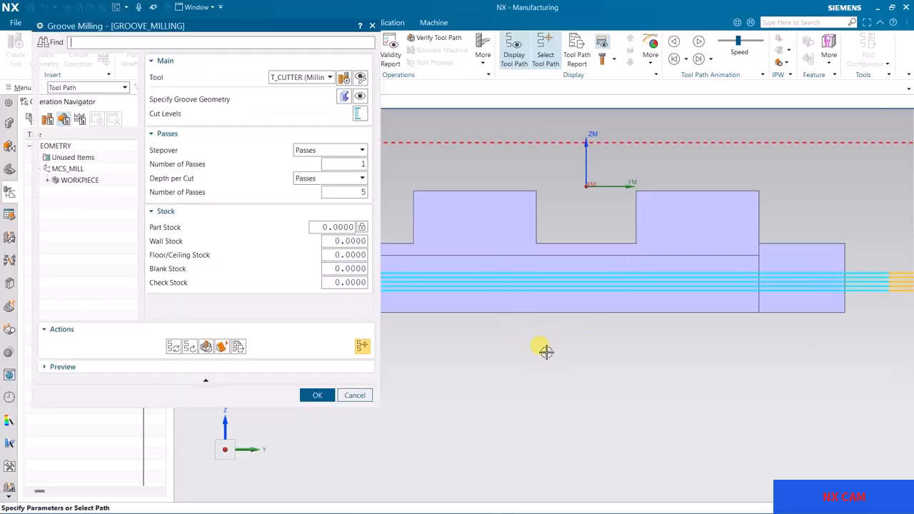
middle_click_drag(476, 183, 497, 212)
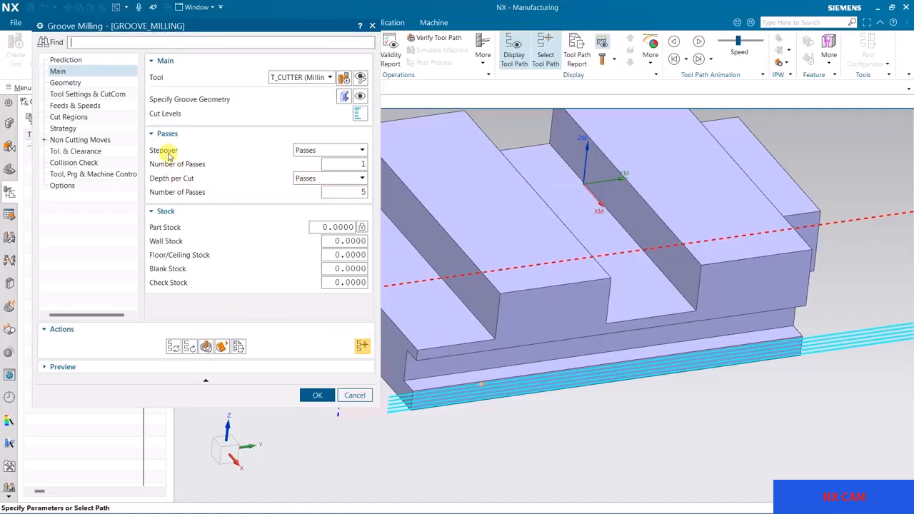
Step: Set the stepover to 3 passes and regenerate the groove milling tool path
double_click(342, 164)
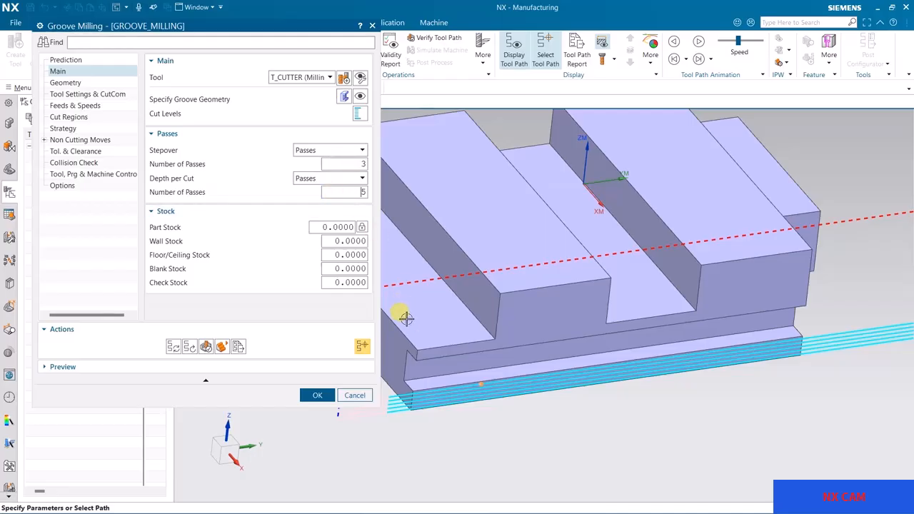
middle_click_drag(435, 224, 438, 282)
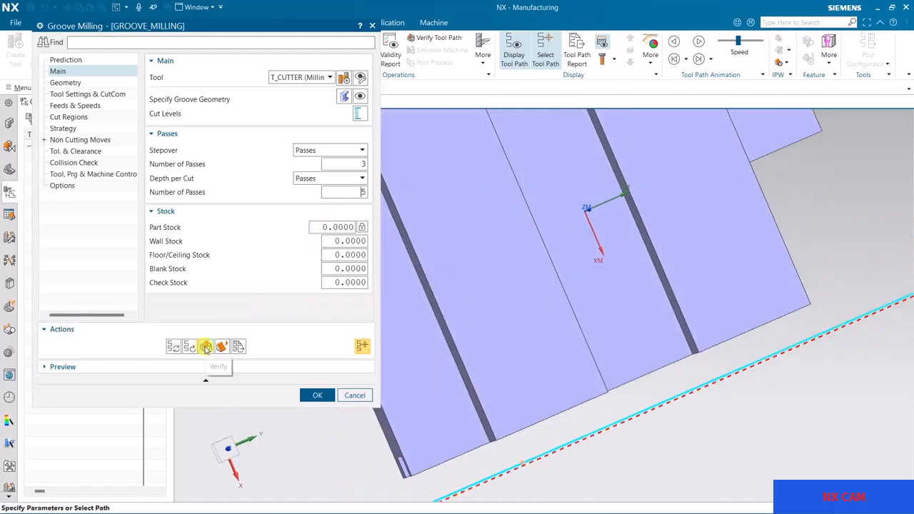
left_click(173, 347)
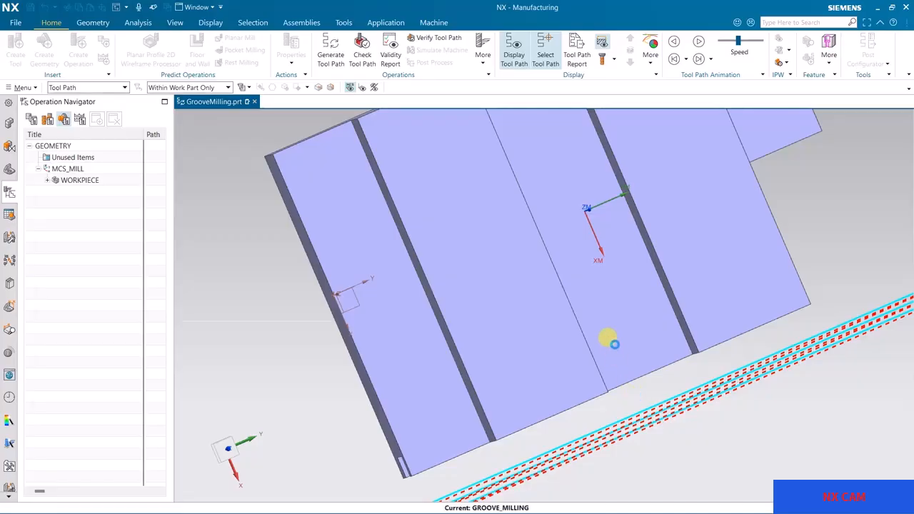
middle_click_drag(608, 339, 597, 309)
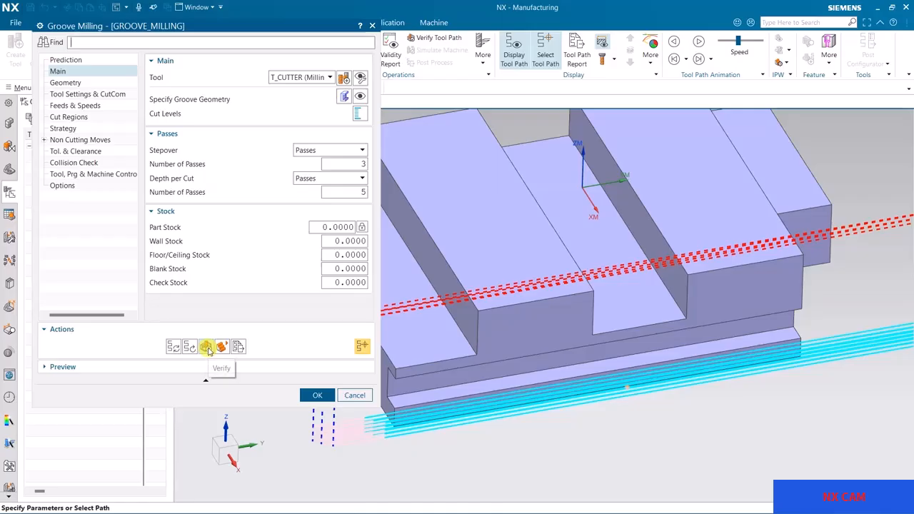
Step: Verify the tool path with the 3D dynamic material removal simulation and close the visualization
left_click(205, 347)
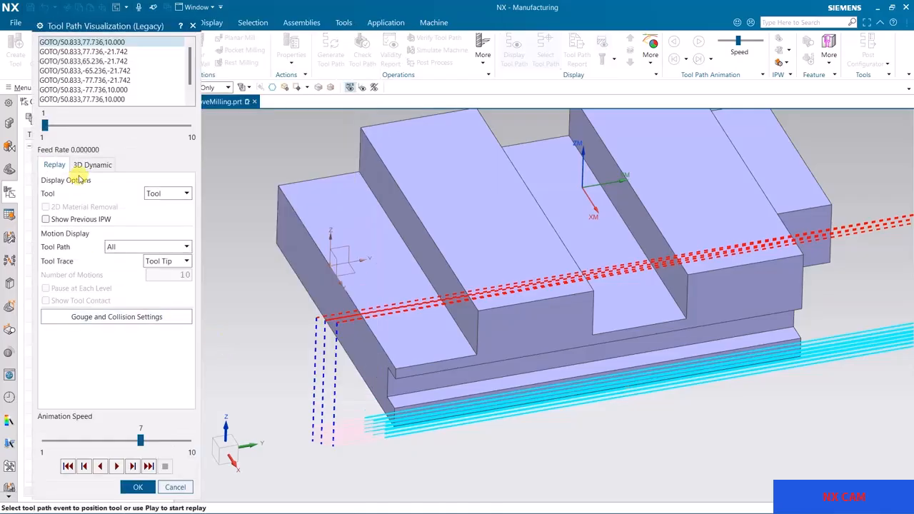
left_click(89, 166)
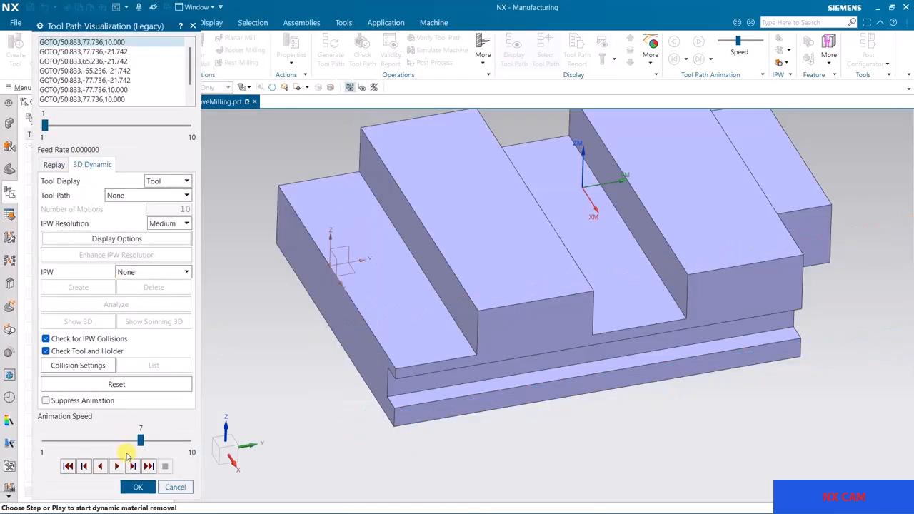
left_click(117, 465)
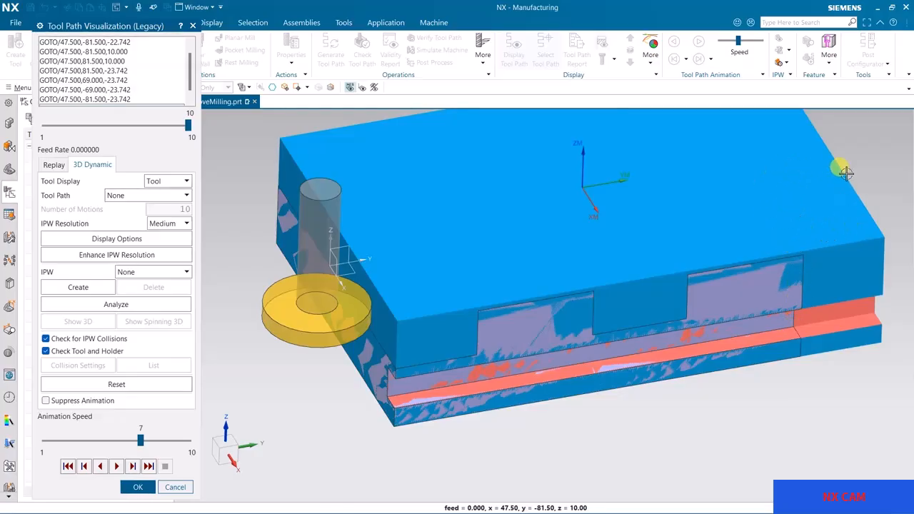
left_click(139, 486)
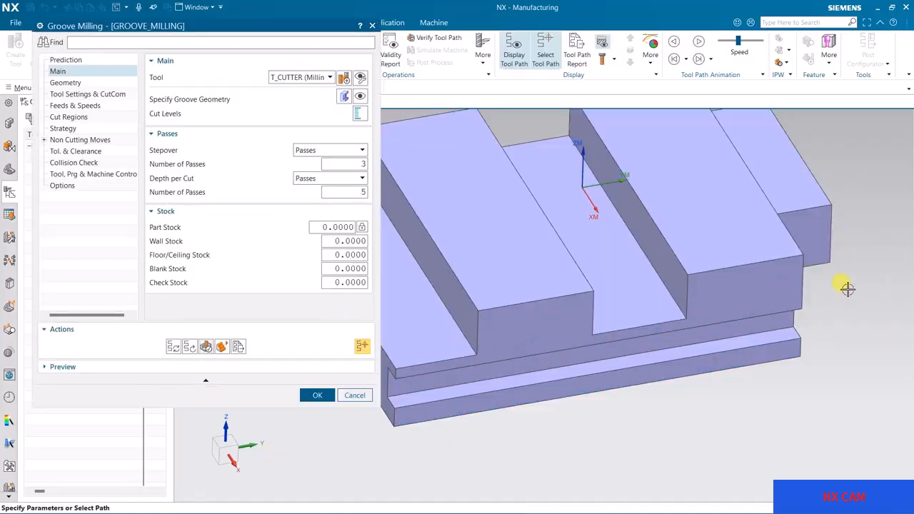
Step: Try the groove geometry with the in-process workpiece set to None and generate the tool path
middle_click_drag(837, 301, 786, 292)
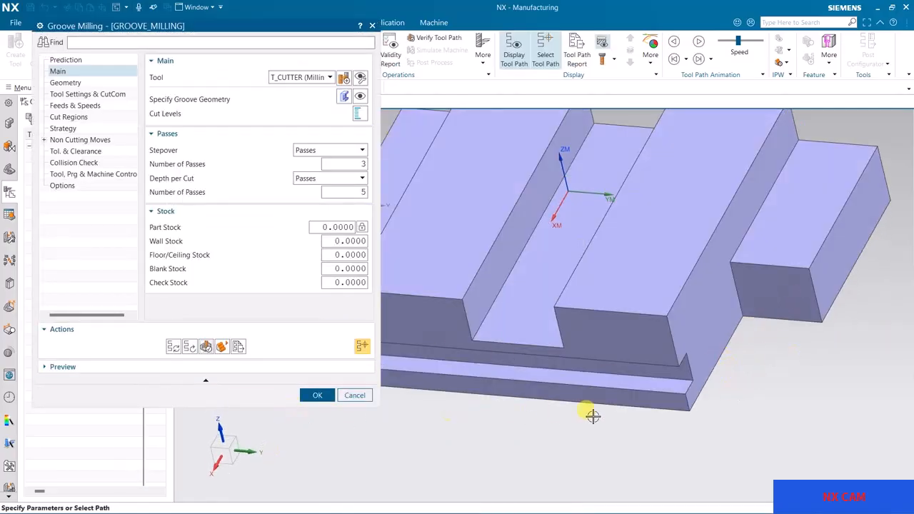
scroll(635, 403, "down", 3)
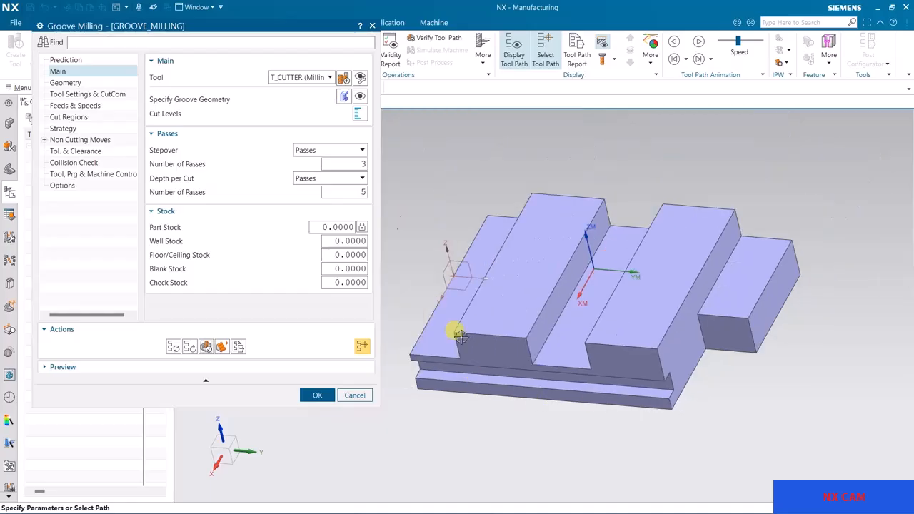
left_click(343, 97)
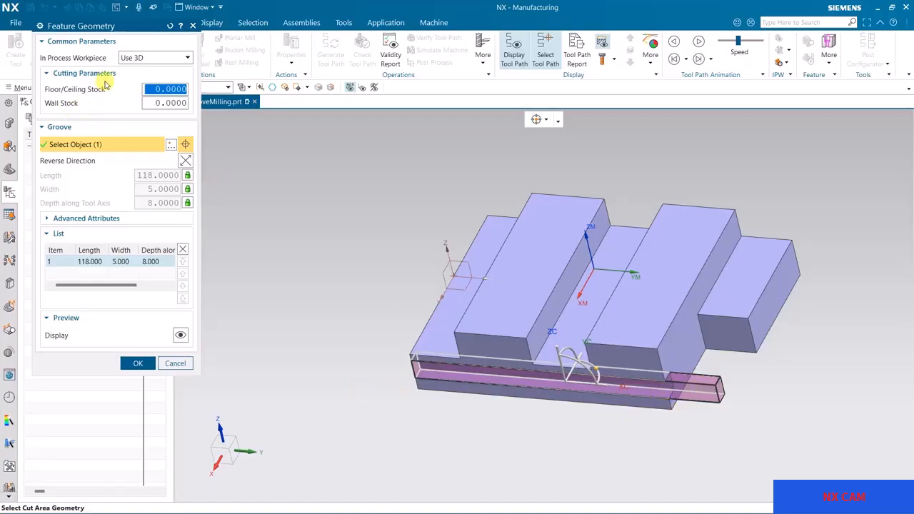
left_click(130, 60)
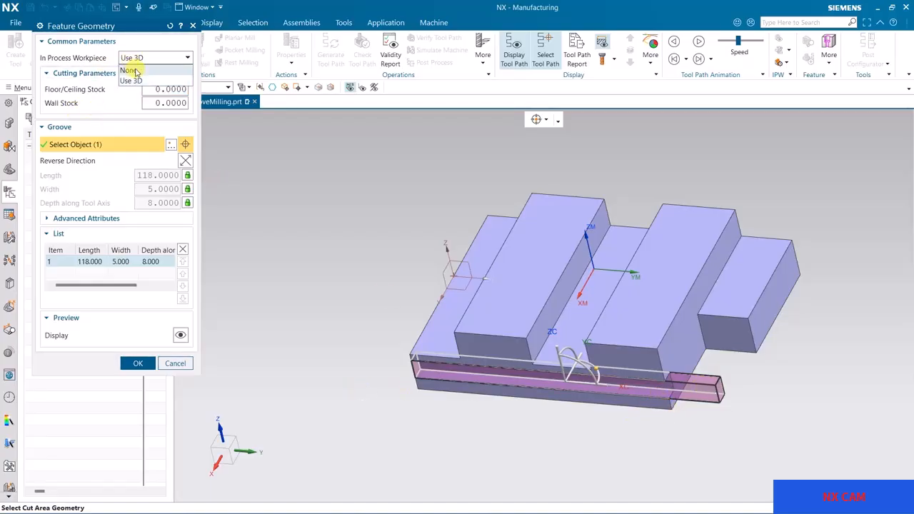
left_click(136, 71)
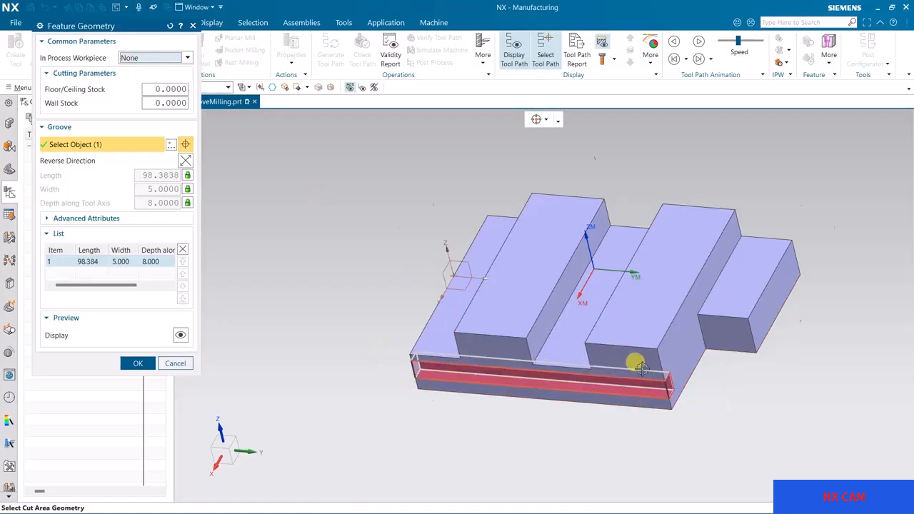
scroll(635, 364, "up", 1)
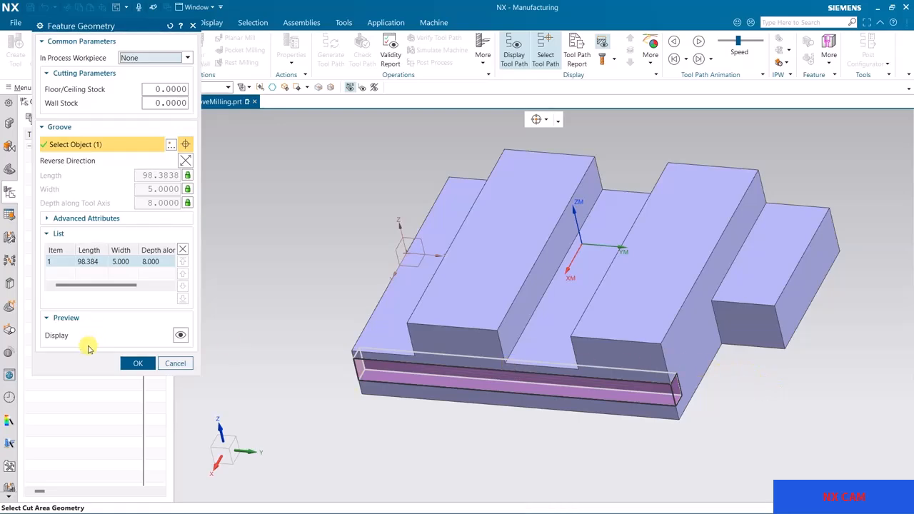
left_click(129, 366)
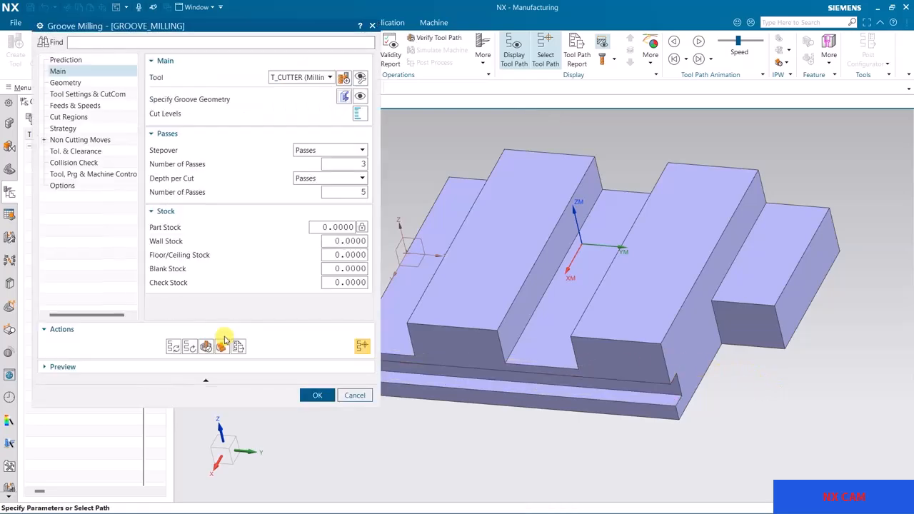
left_click(174, 348)
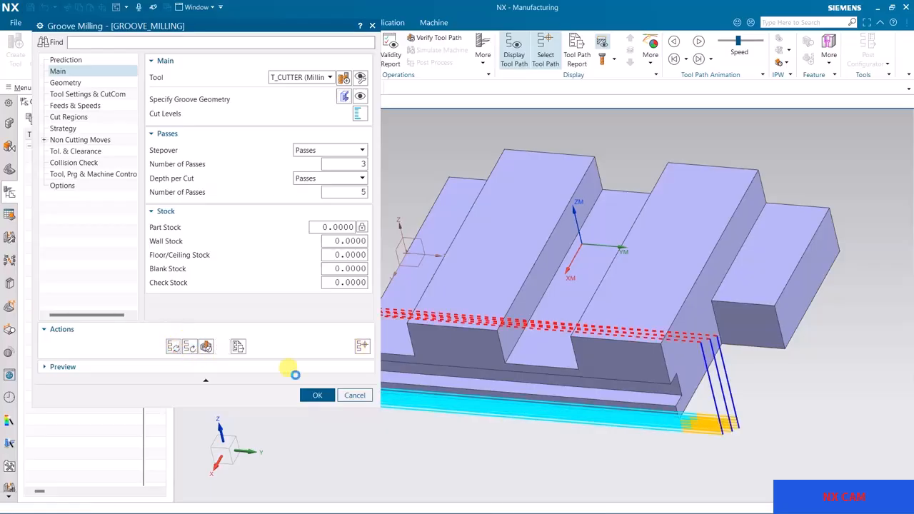
middle_click(607, 412)
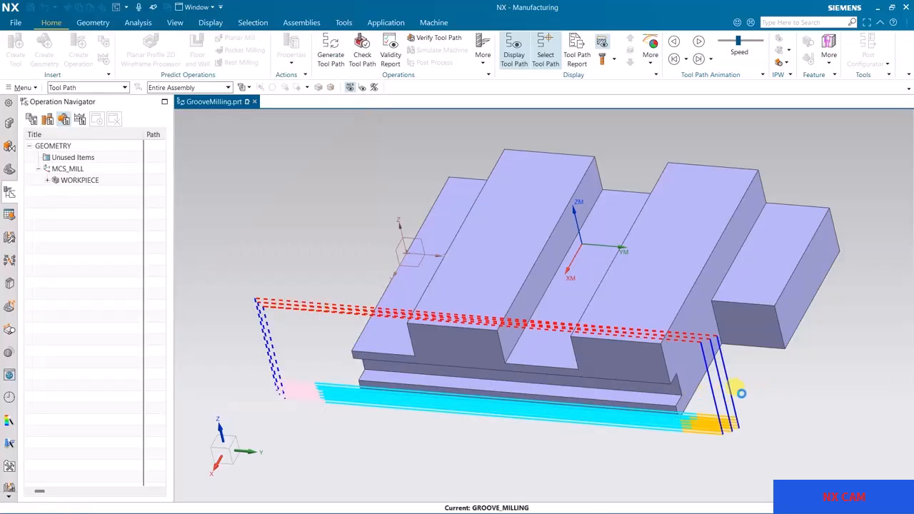
Step: Set the groove geometry's in-process workpiece to Use 3D and accept the feature geometry
left_click(344, 98)
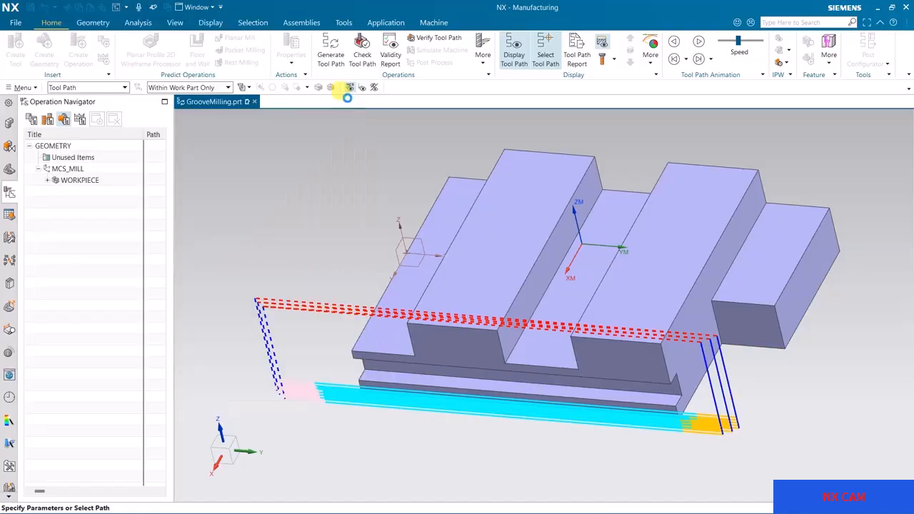
left_click(158, 59)
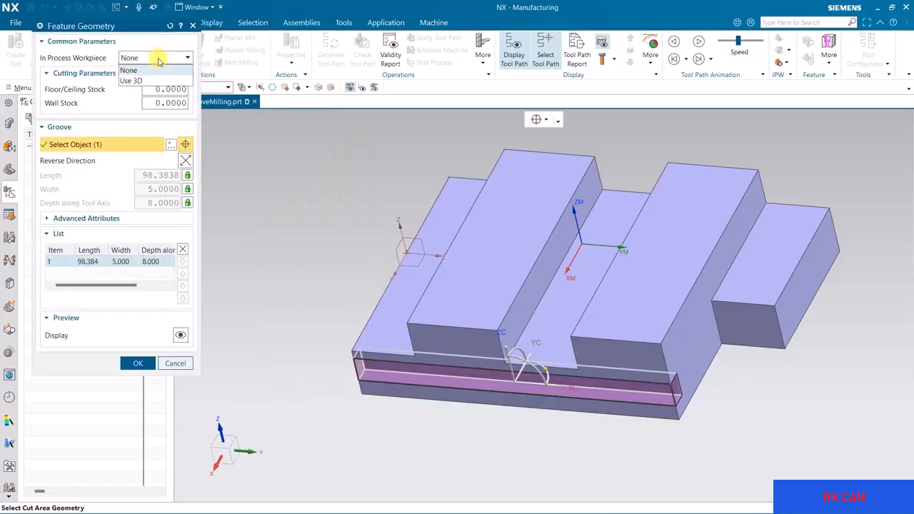
left_click(128, 75)
left_click(129, 361)
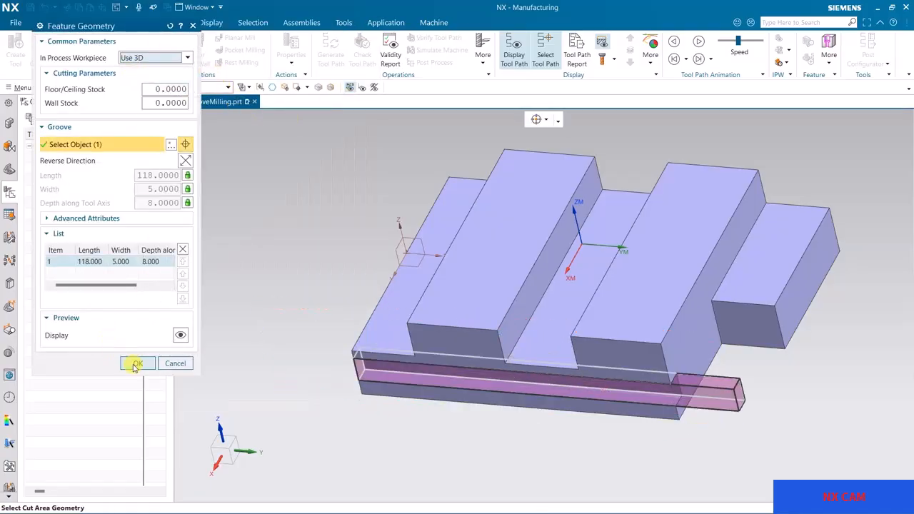
left_click(137, 366)
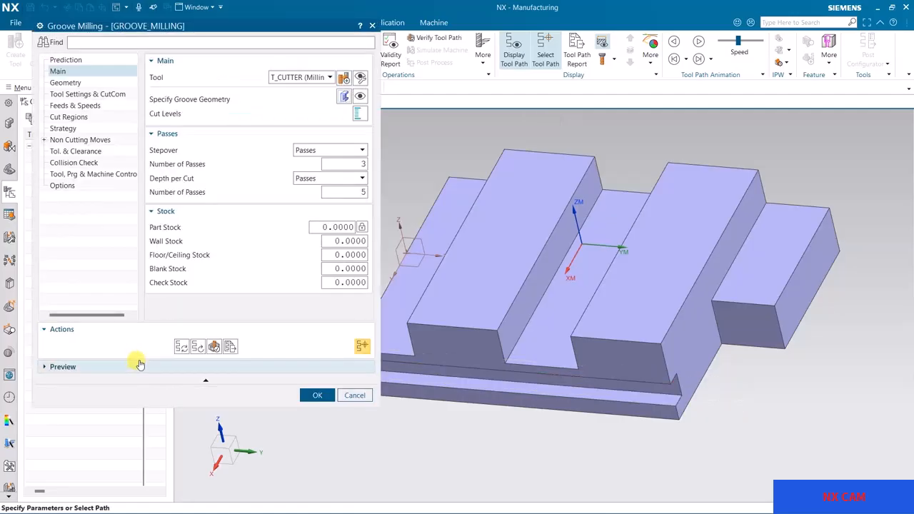
Step: Regenerate the tool path from the current groove geometry and accept the Groove Milling operation
left_click(181, 346)
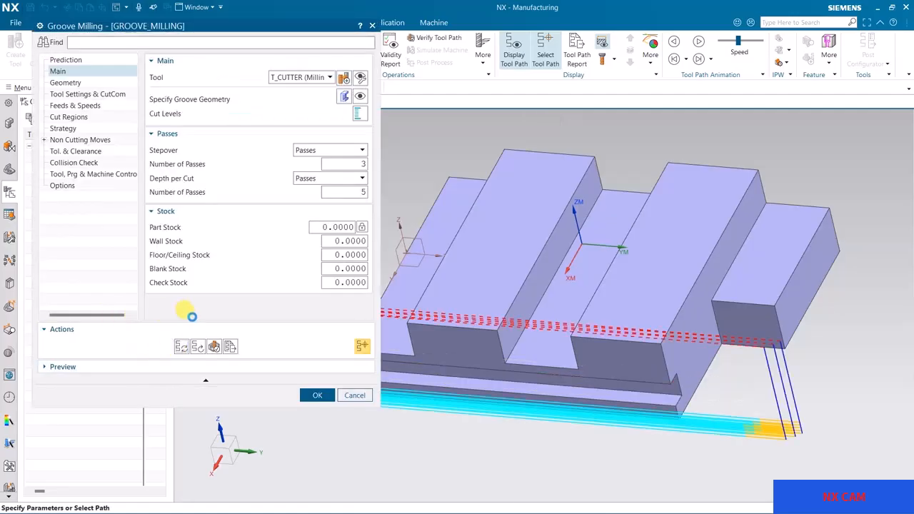
middle_click(190, 316)
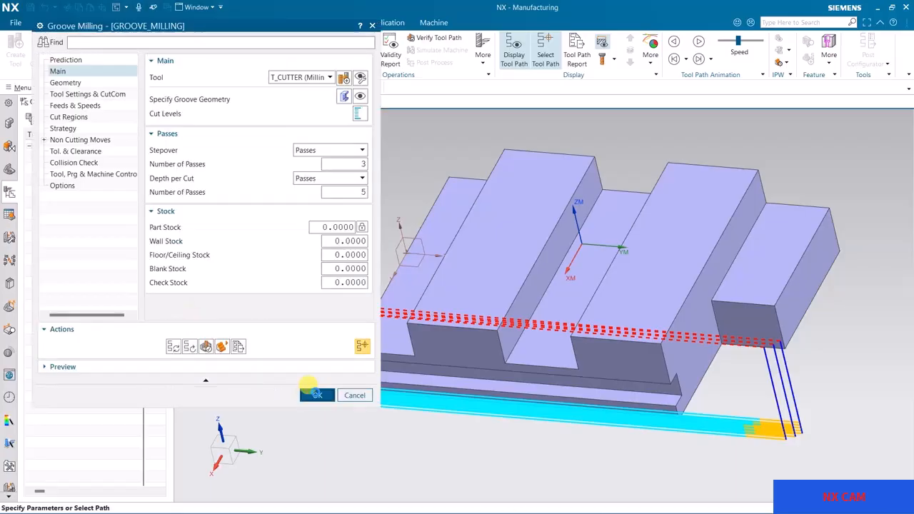
left_click(315, 393)
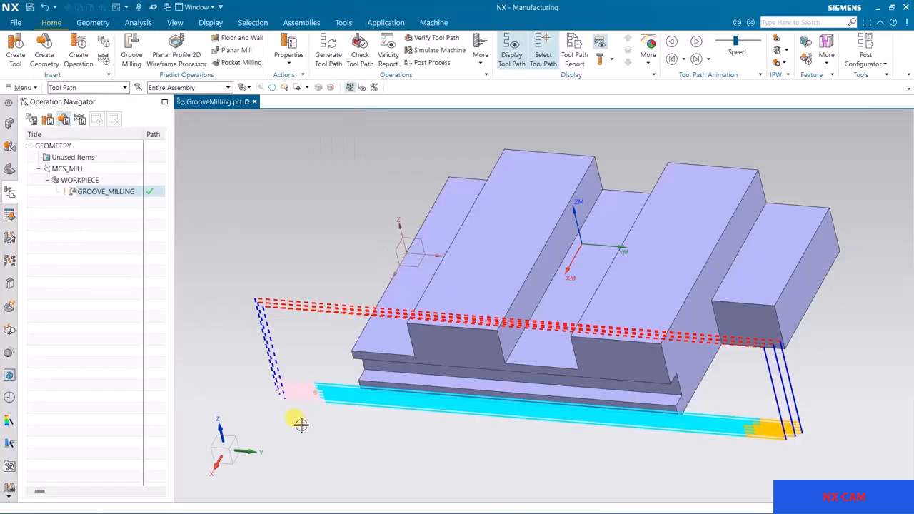
middle_click_drag(347, 248, 318, 283)
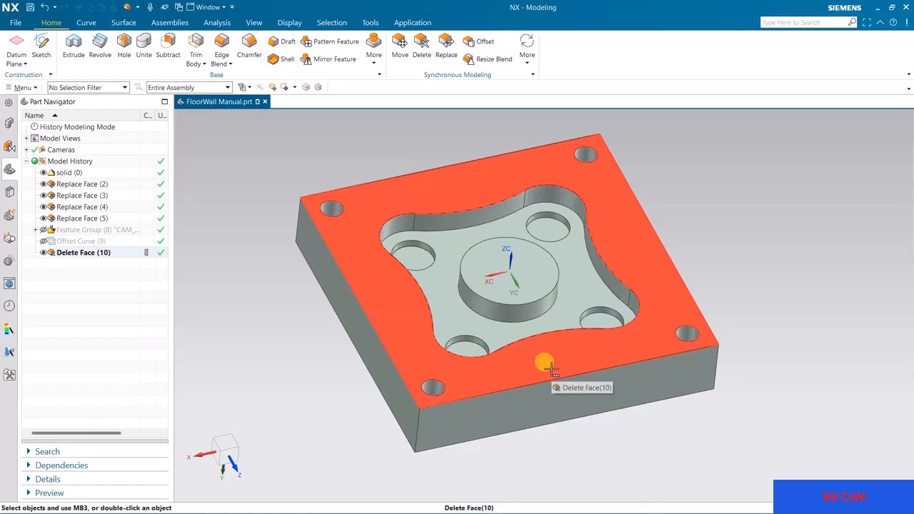
Step: Delete the faces of the four shallow circular recesses in the central pocket's floor
mouse_move(317, 377)
middle_mouse_down()
mouse_move(281, 377)
mouse_move(288, 402)
mouse_move(286, 388)
mouse_move(307, 379)
middle_mouse_up()
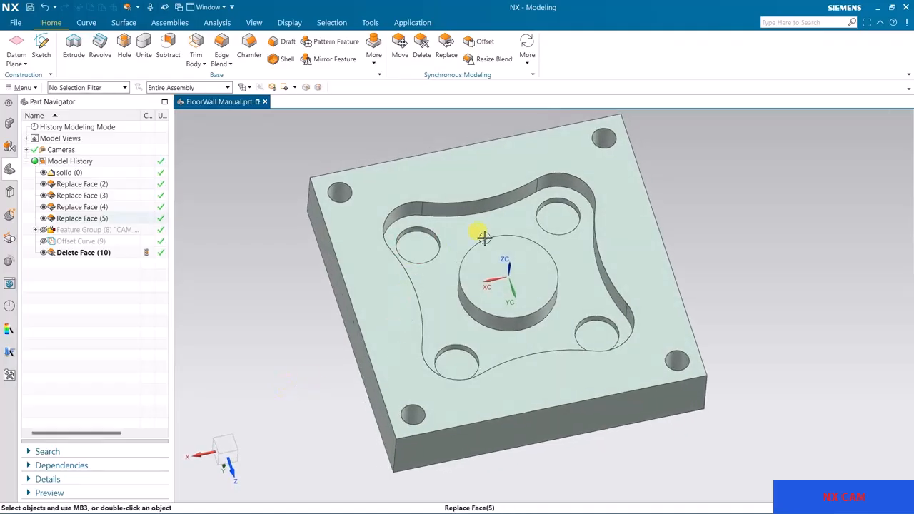
left_click(422, 49)
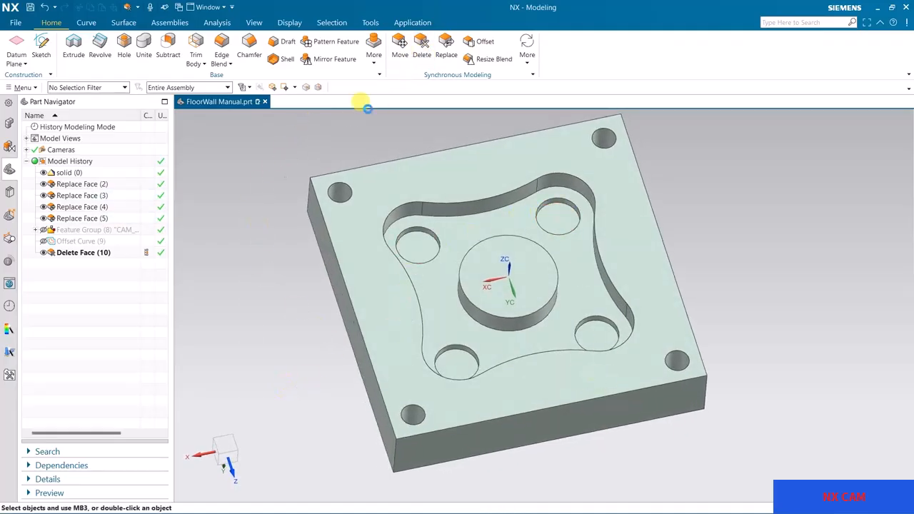
left_click(409, 227)
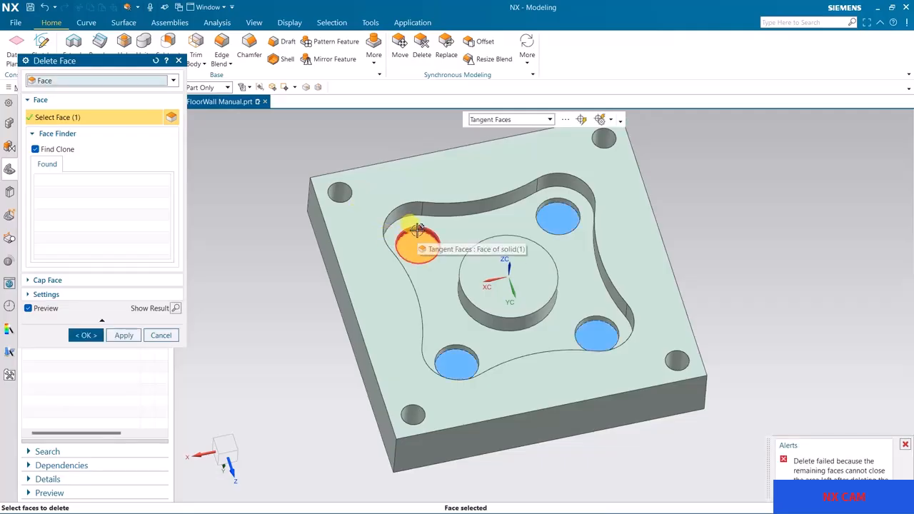
left_click(567, 205)
left_click(597, 319)
left_click(466, 353)
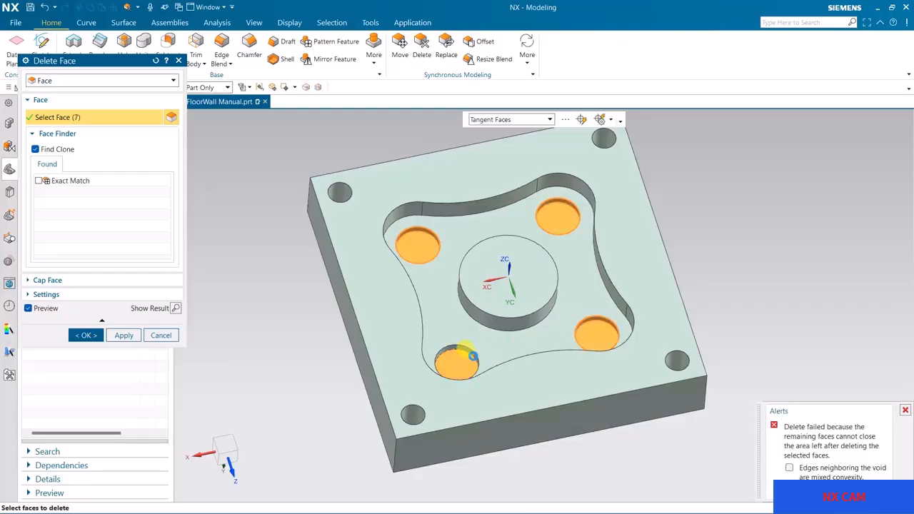
left_click(93, 335)
Step: Start an Extrude using the four outer bottom edges of the plate as the section
middle_click_drag(317, 349, 289, 337)
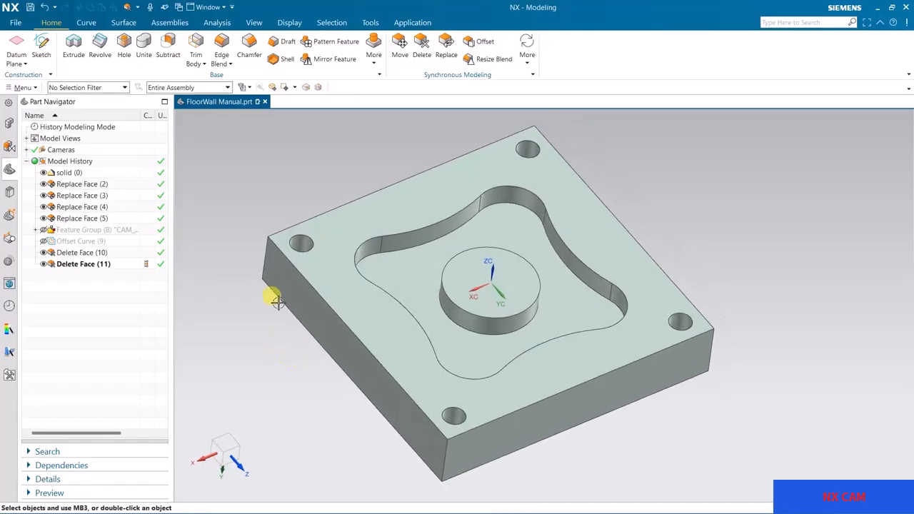
left_click(73, 45)
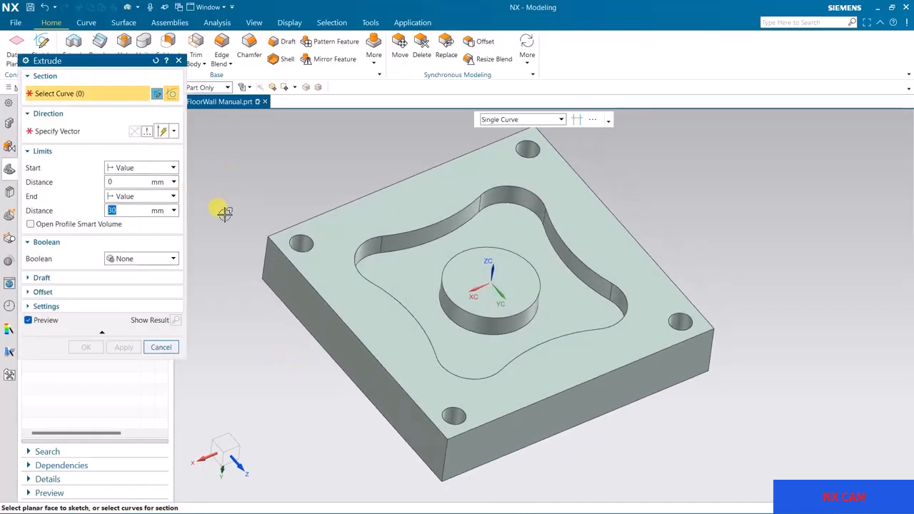
left_click(313, 337)
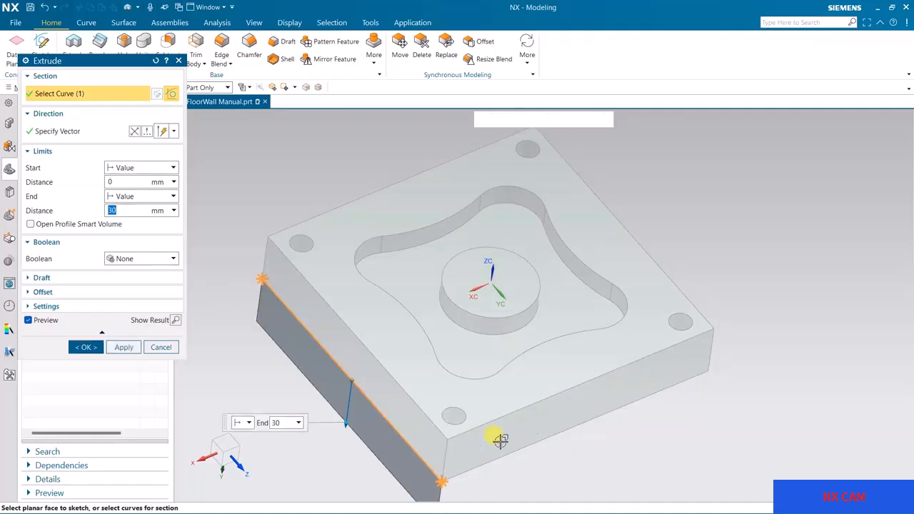
left_click(548, 438)
middle_click_drag(754, 344, 693, 249)
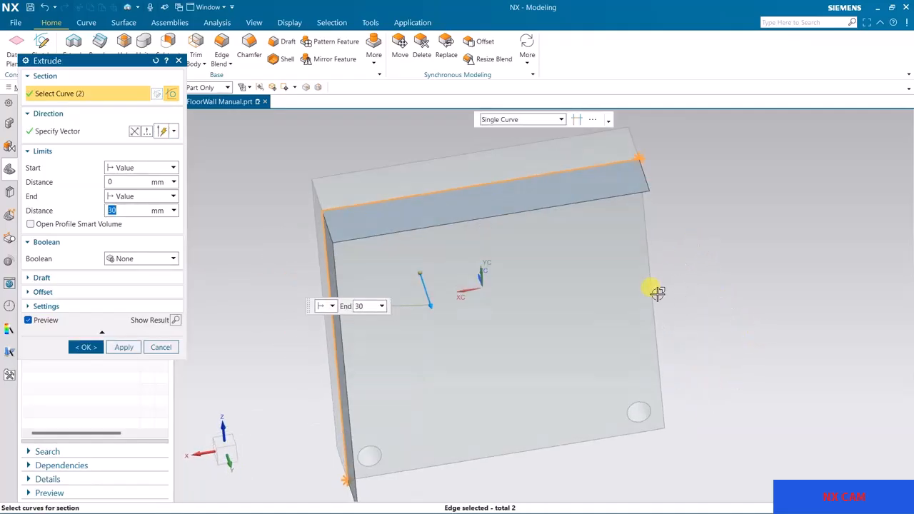
left_click(657, 295)
left_click(586, 439)
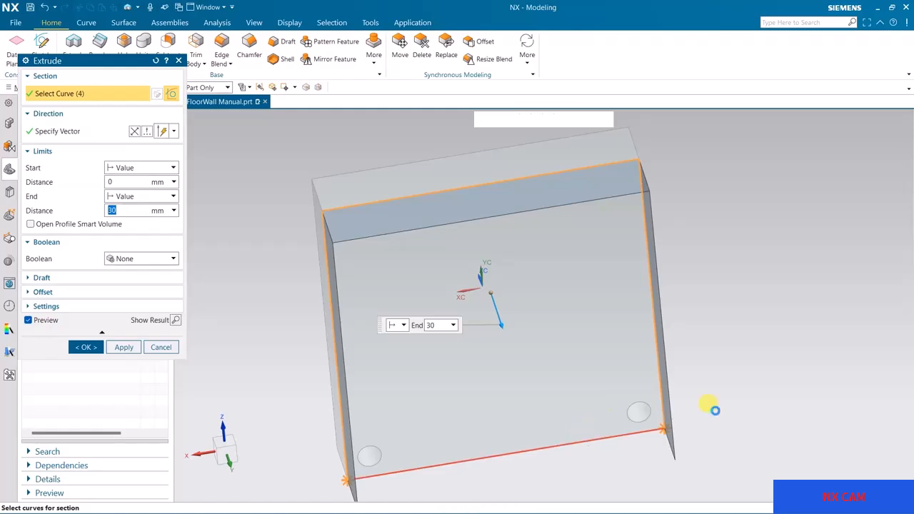
middle_click_drag(753, 323, 561, 197)
Step: Reverse the extrude direction and set its end limit to Until Extended at the plate's top face, keeping the Boolean at None
left_click(135, 131)
left_click(143, 197)
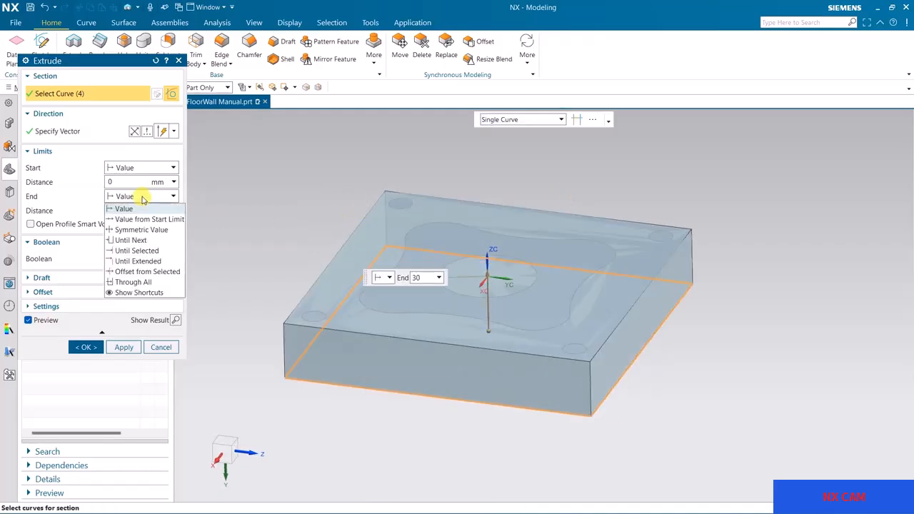
left_click(138, 262)
left_click(359, 245)
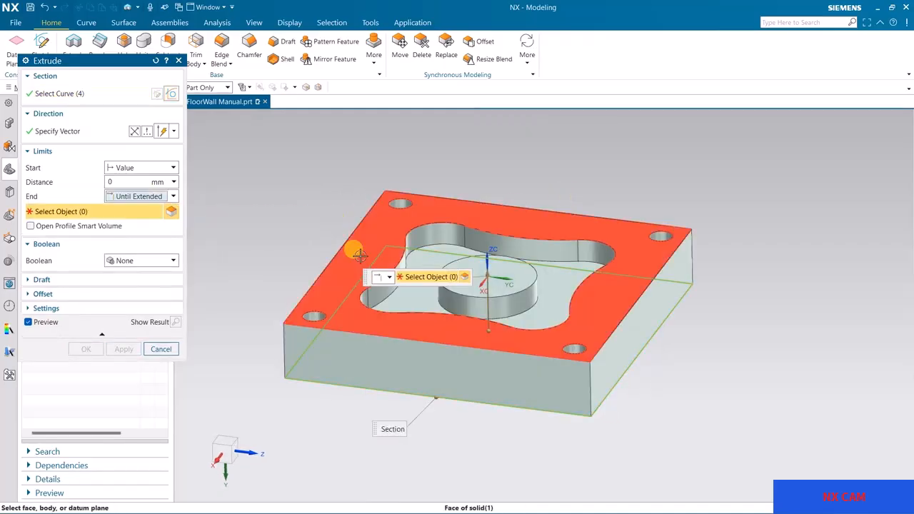
left_click(86, 350)
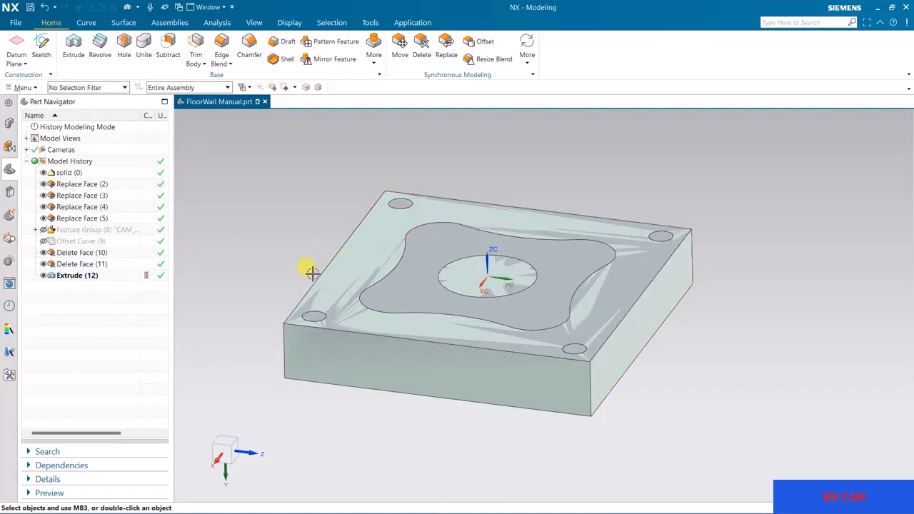
Step: Switch to the Manufacturing application and delete the 20EM_ROUGH, 12EM_REST1 and 8EM_FINISH operations
middle_click_drag(345, 412, 312, 310)
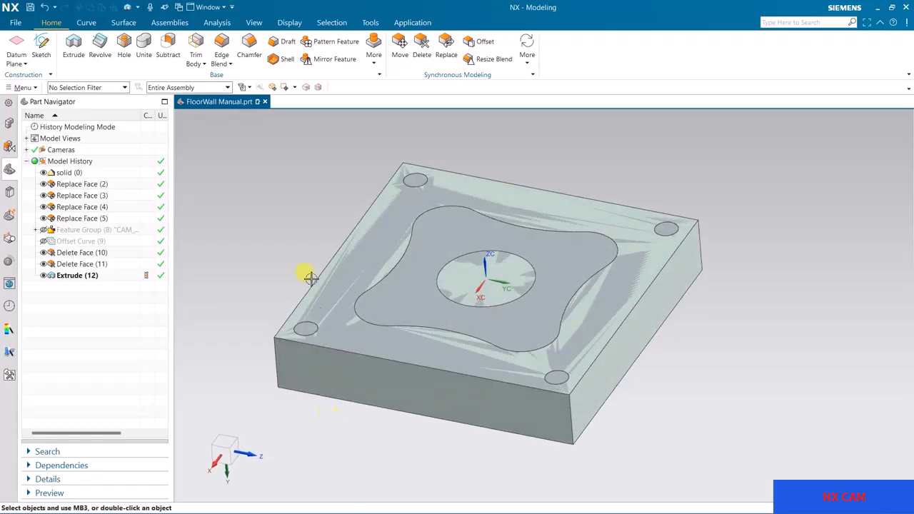
left_click(412, 23)
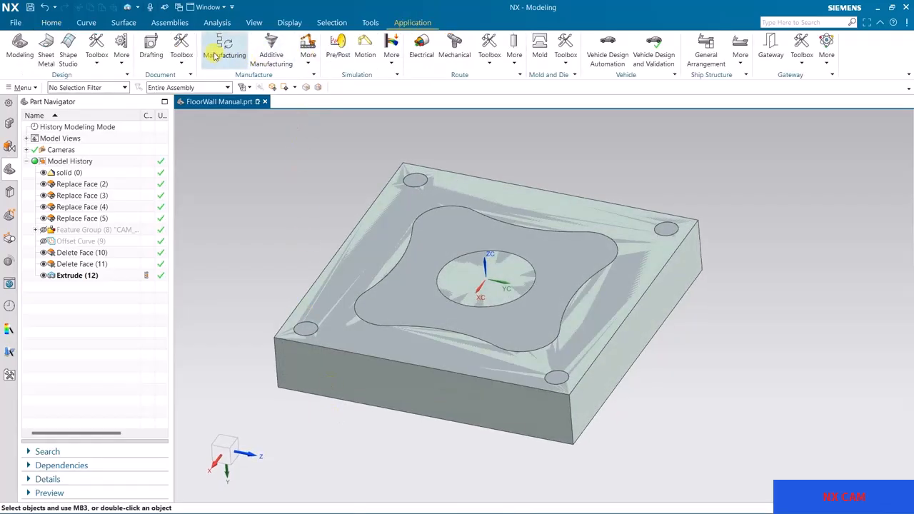
key("ctrl+alt+m")
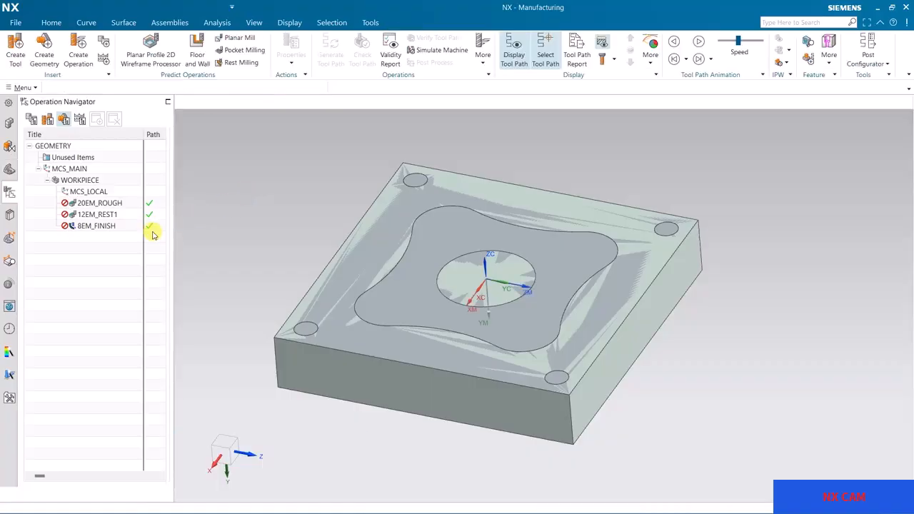
left_click(112, 204)
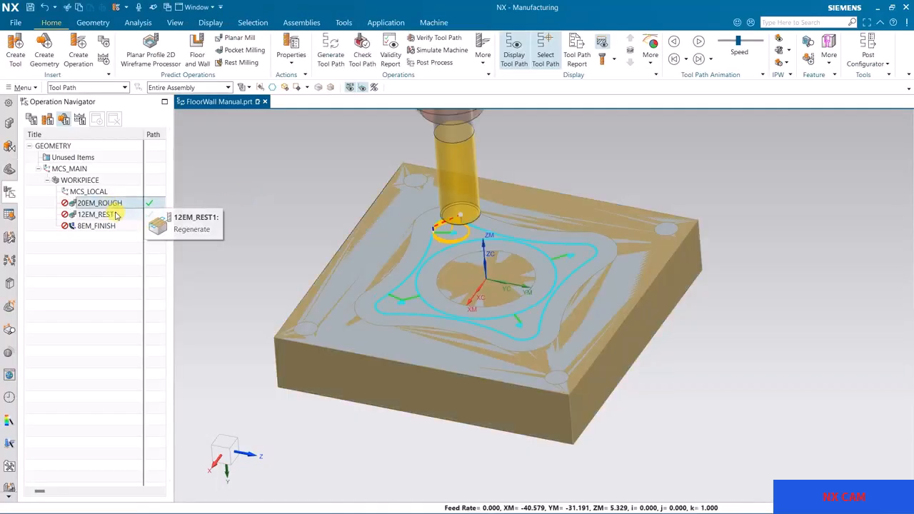
left_click(116, 215, "ctrl")
left_click(117, 227, "ctrl")
right_click(118, 227)
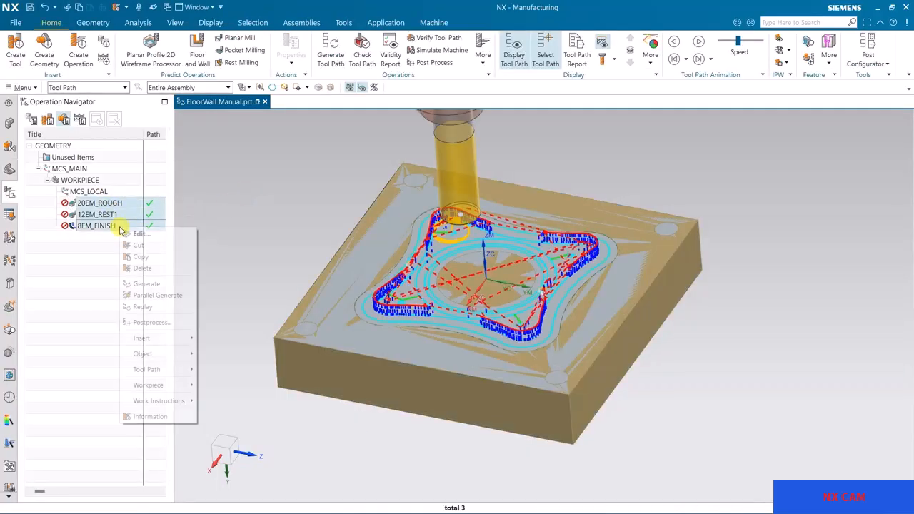
left_click(150, 270)
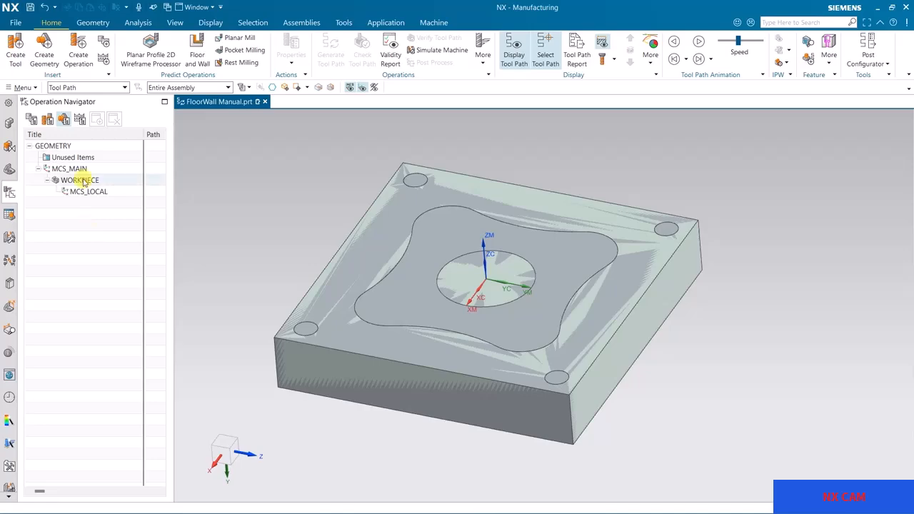
Step: Change the WORKPIECE blank type from Bounding Block to Geometry, using the extruded solid block as the blank
double_click(83, 180)
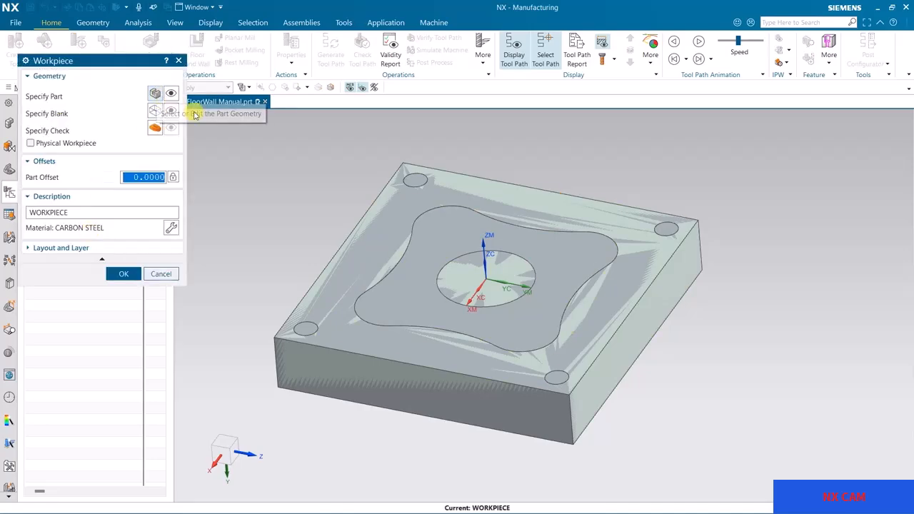
left_click(157, 93)
left_click(120, 236)
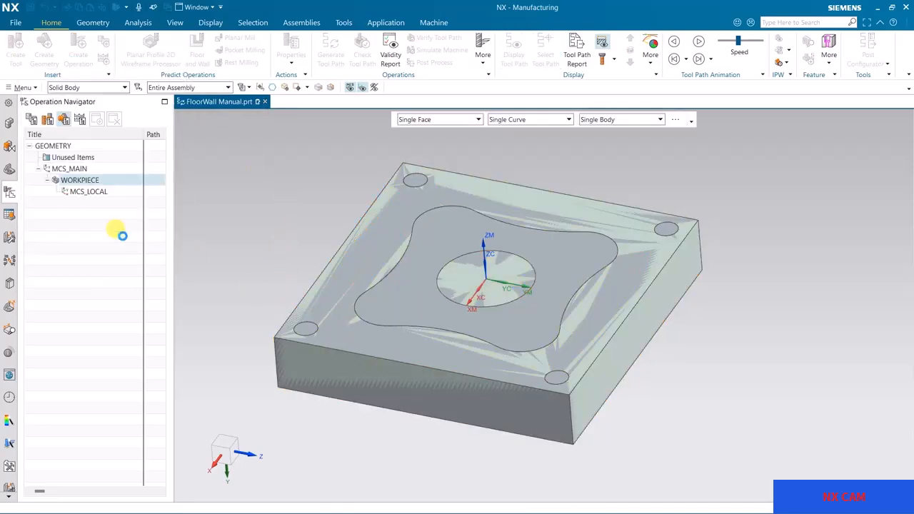
left_click(154, 111)
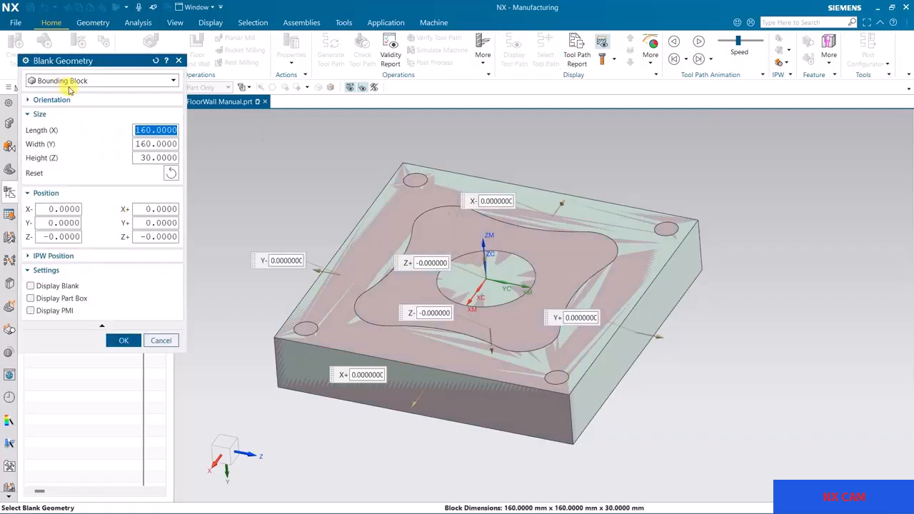
left_click(100, 81)
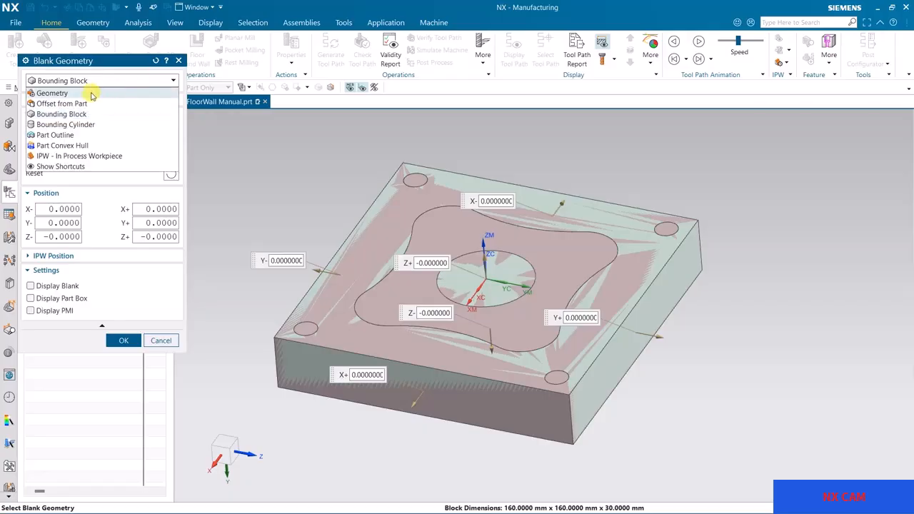
left_click(51, 93)
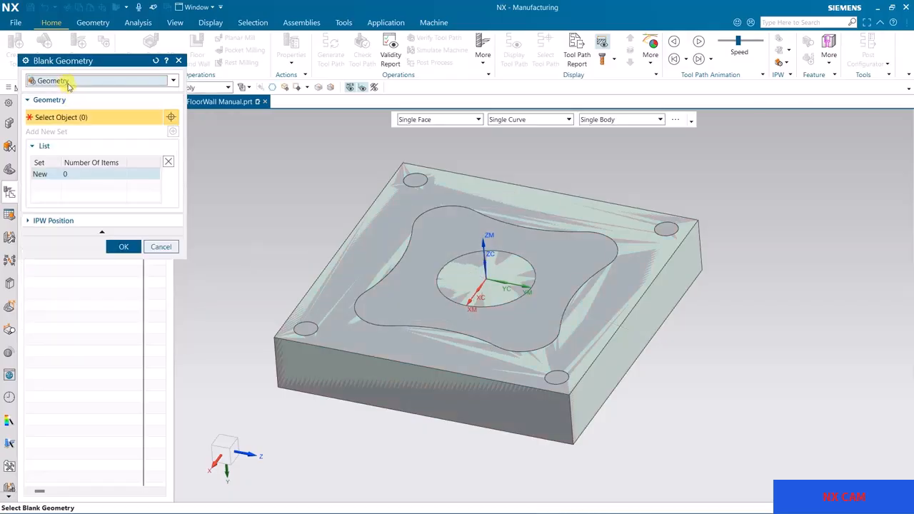
left_click(379, 304)
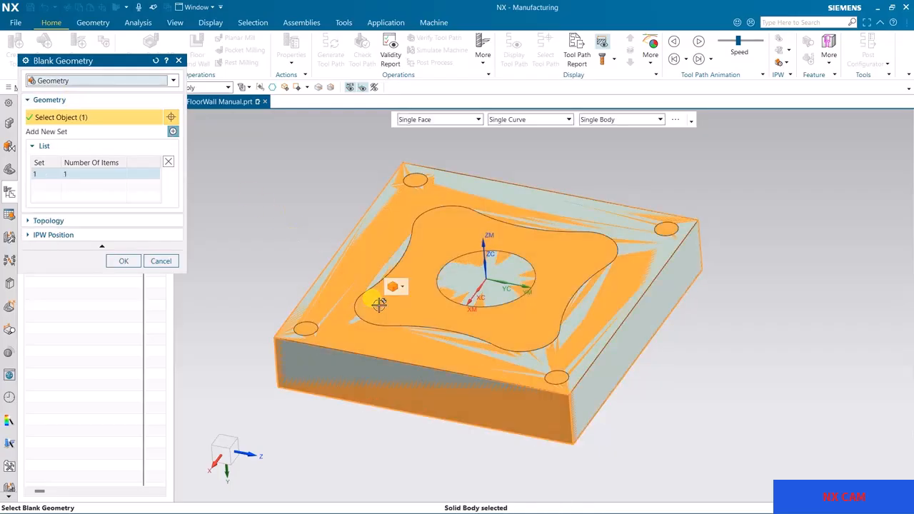
left_click(116, 265)
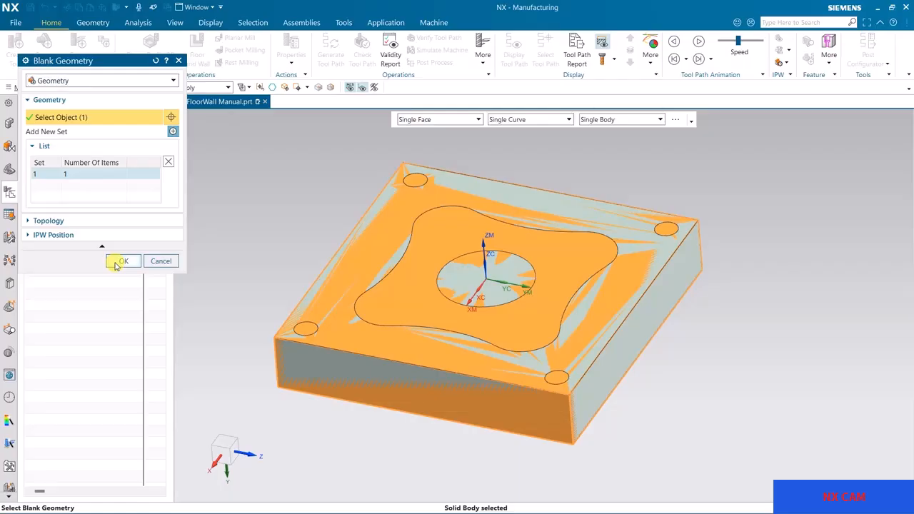
left_click(384, 288)
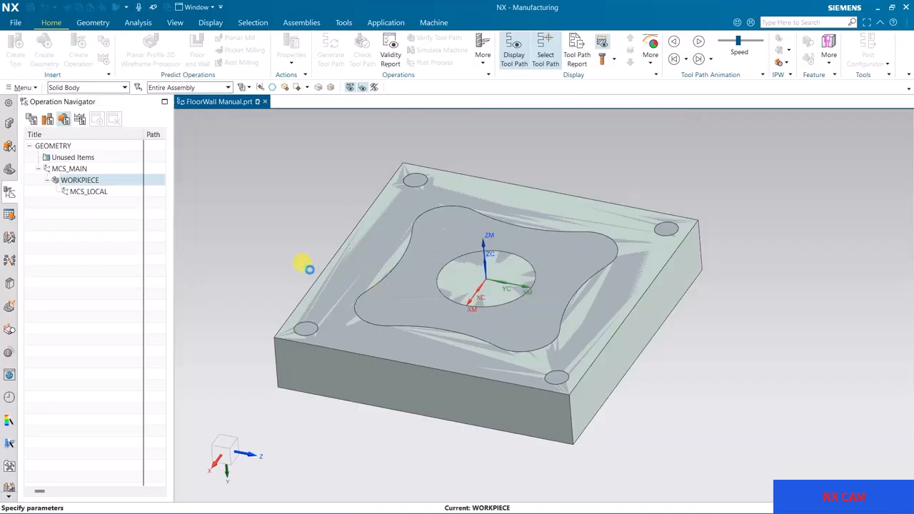
left_click(124, 274)
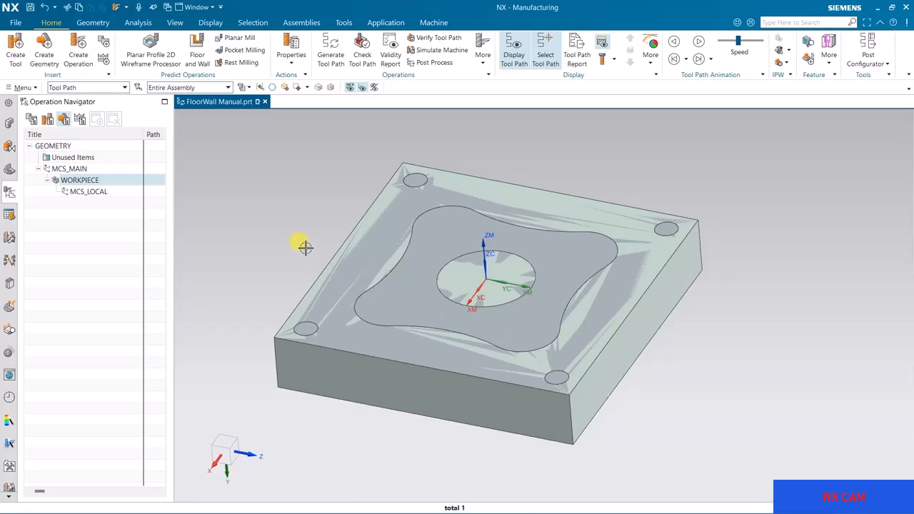
Step: Hide the Extrude (12) blank body in the model history and return to the operation list
middle_click_drag(320, 253, 364, 245, "shift")
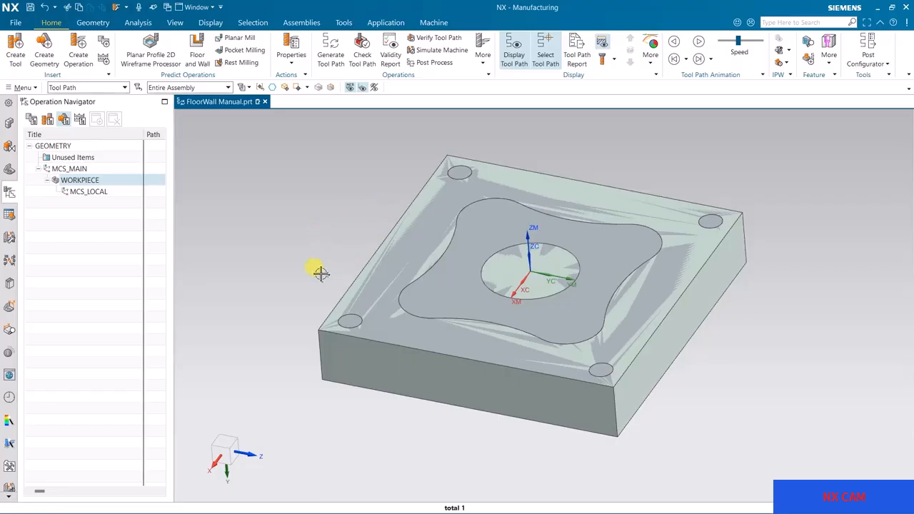
mouse_move(313, 267)
middle_mouse_down()
mouse_move(322, 265)
mouse_move(316, 272)
middle_mouse_up()
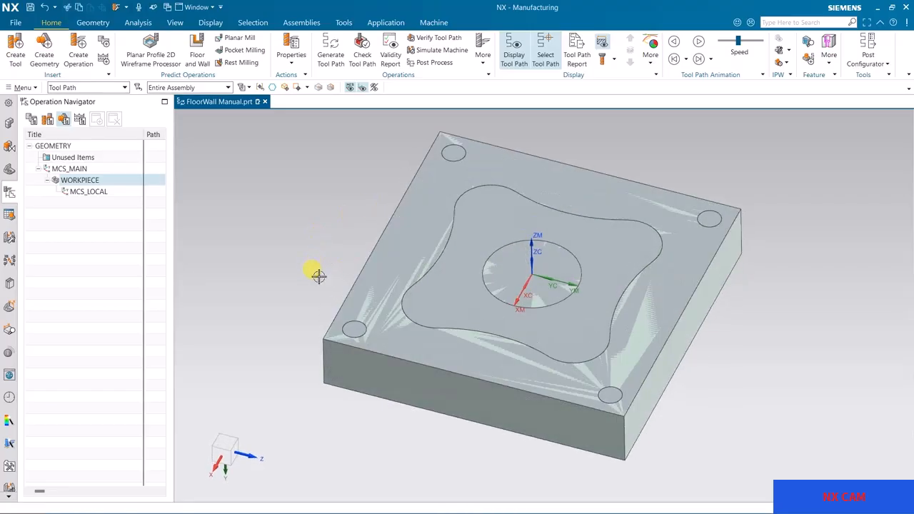
left_click(10, 170)
left_click(44, 264)
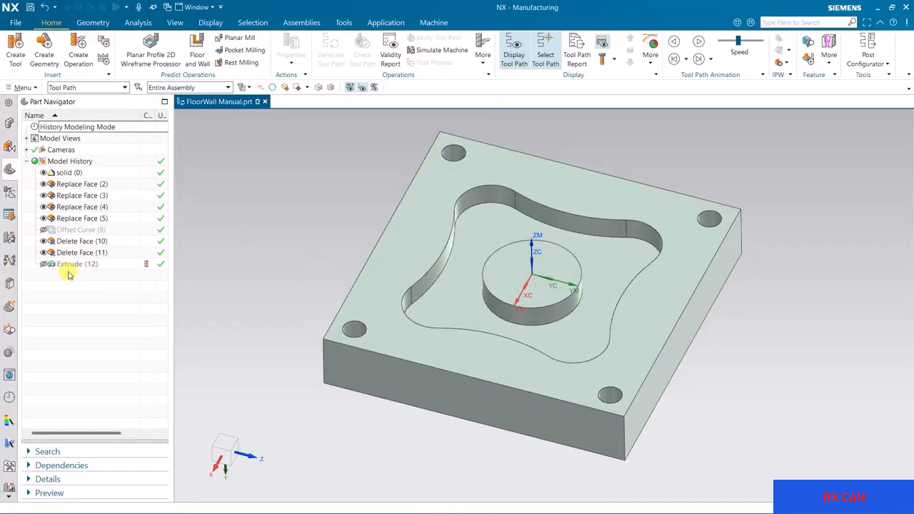
left_click(10, 191)
middle_click_drag(268, 299, 261, 294)
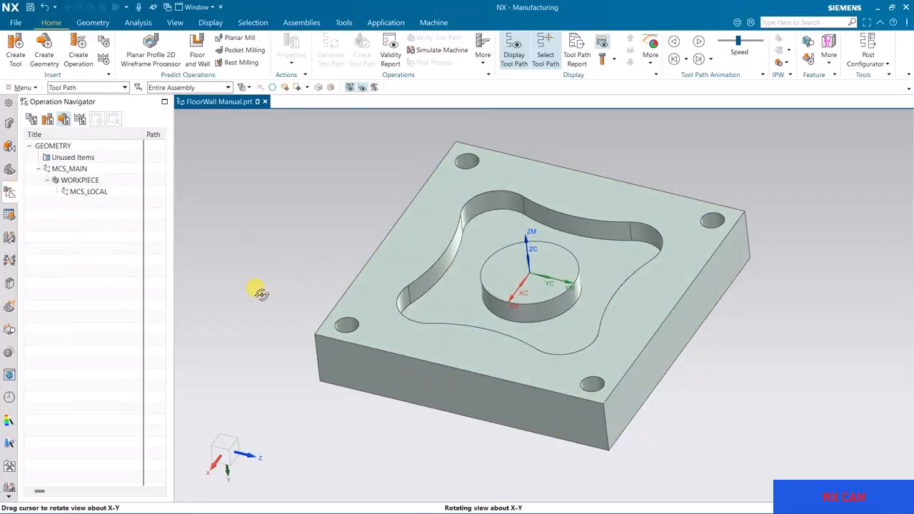
Step: Assign the Milling_Drilling library holder HLD001_00006, Medium compression, to the 12EM tool in the machine tool view
left_click(47, 118)
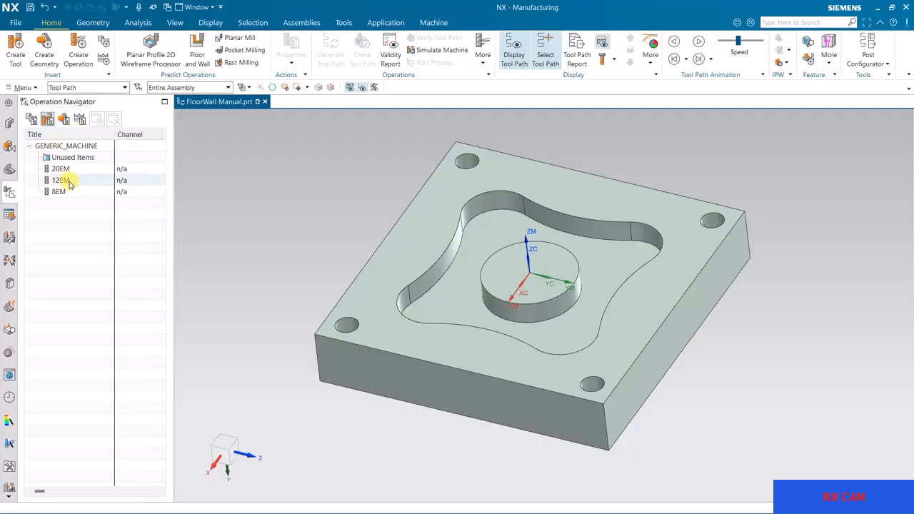
left_click(66, 180)
double_click(73, 181)
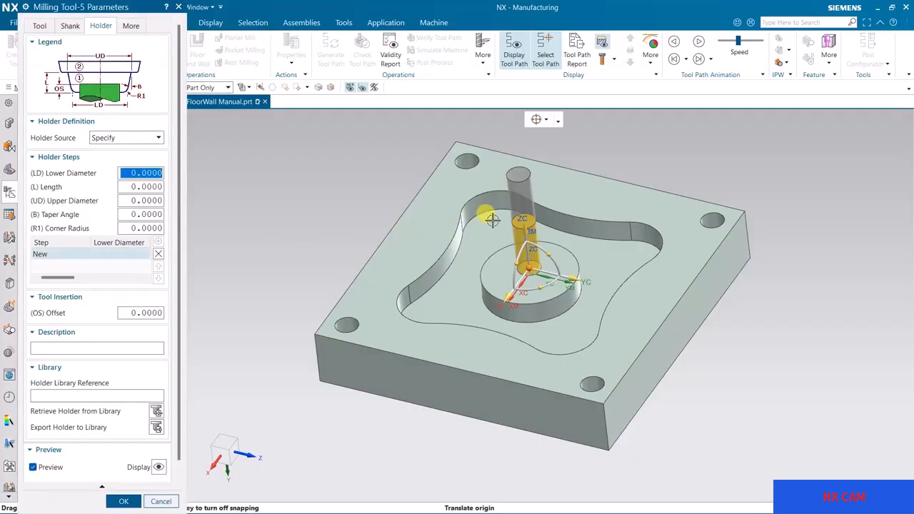
left_click(154, 412)
double_click(75, 104)
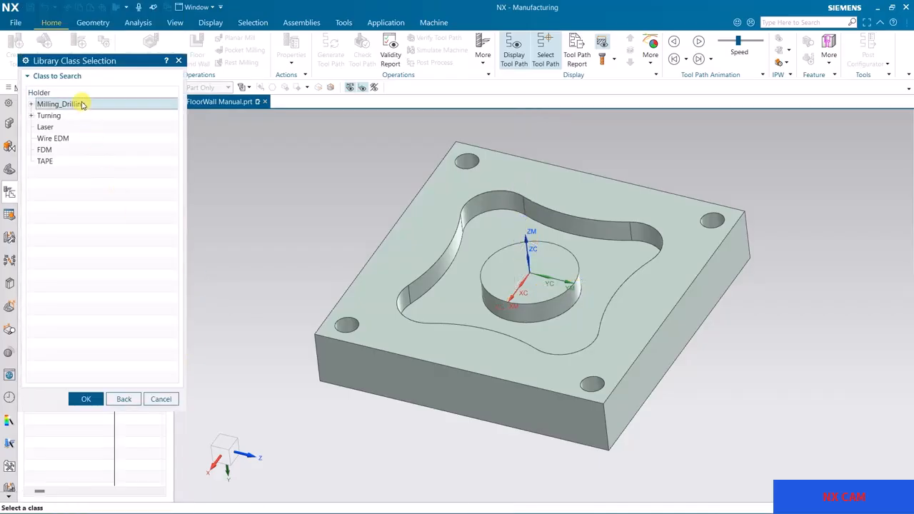
left_click(86, 260)
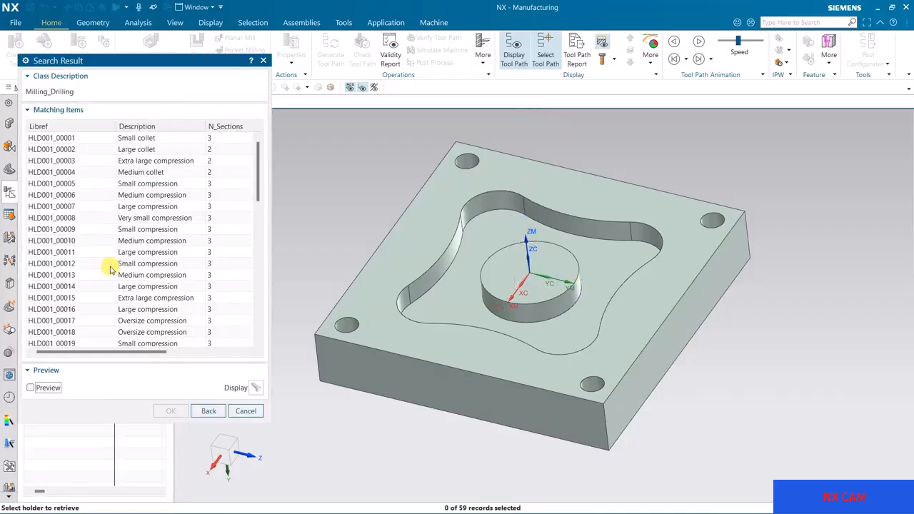
left_click(63, 195)
left_click(169, 411)
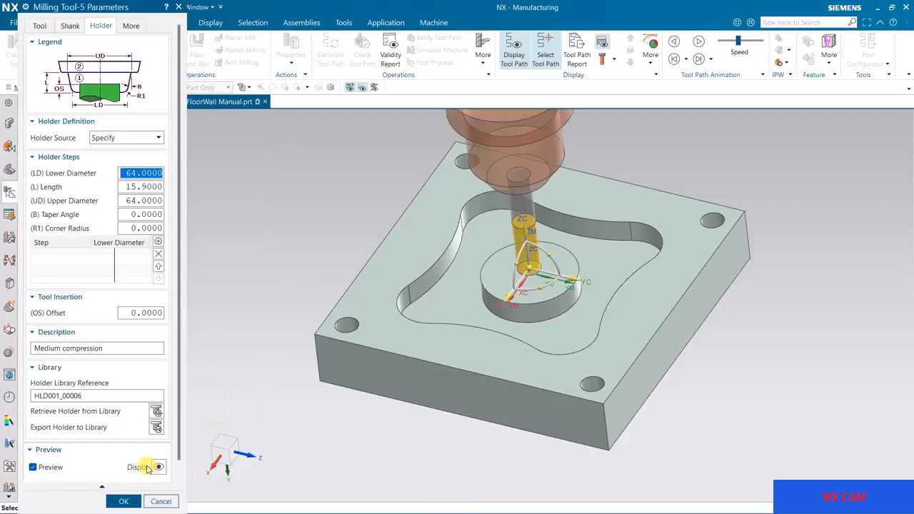
left_click(122, 499)
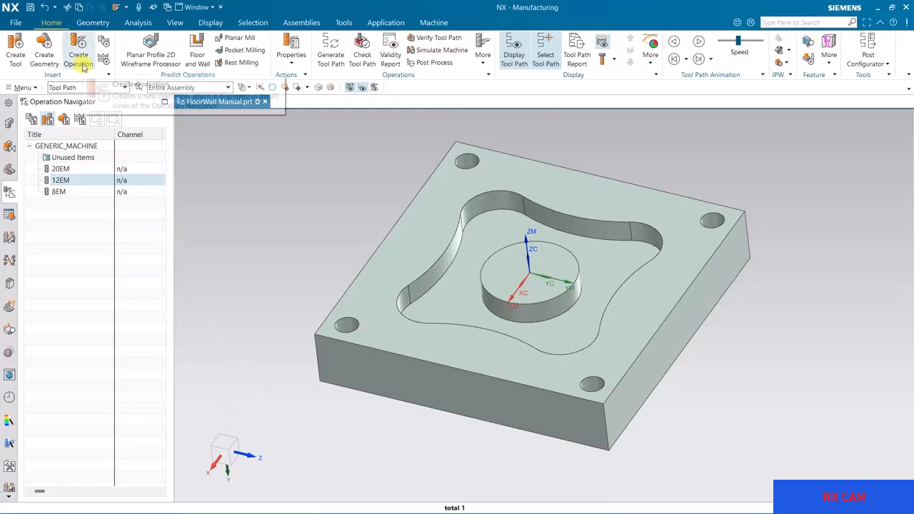
Step: Create a mill_planar FACE_MILLING_MANUAL_1 operation with program PROGRAM, tool 12EM, geometry WORKPIECE and method MILL_FINISH
left_click(67, 193)
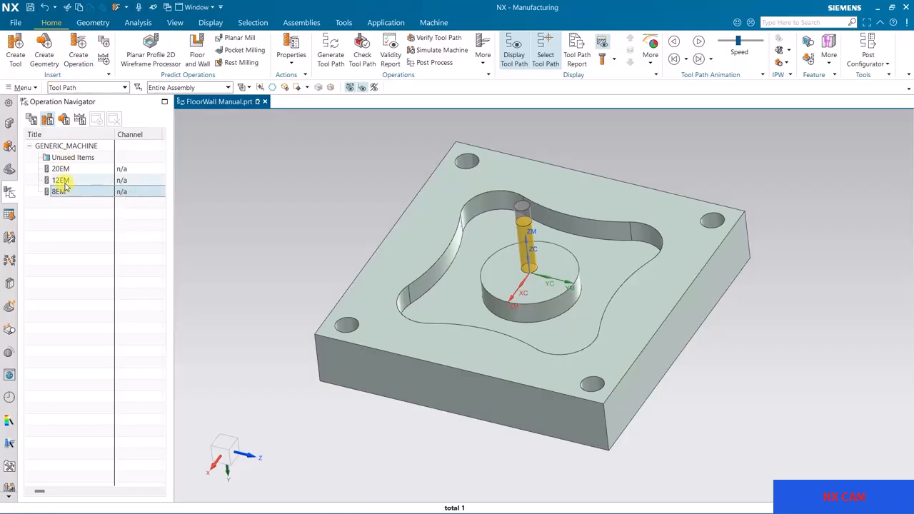
left_click(66, 183)
left_click(71, 54)
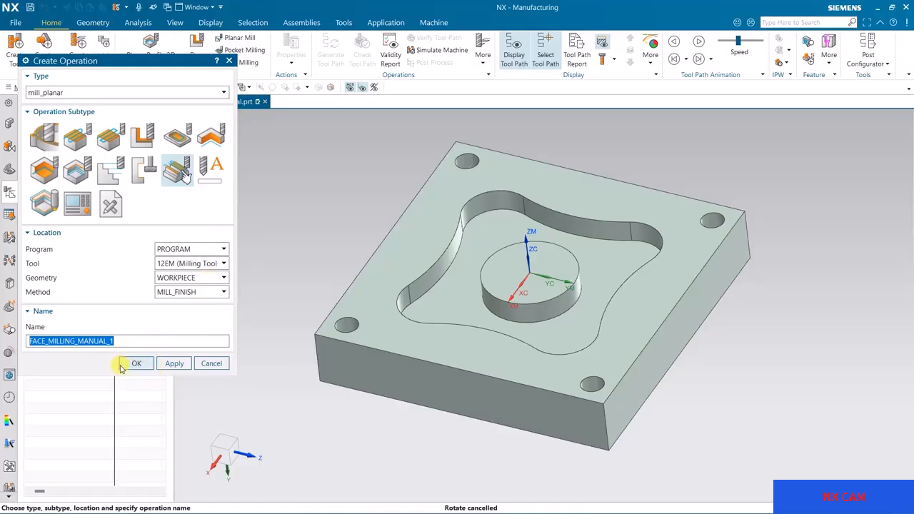
left_click(133, 364)
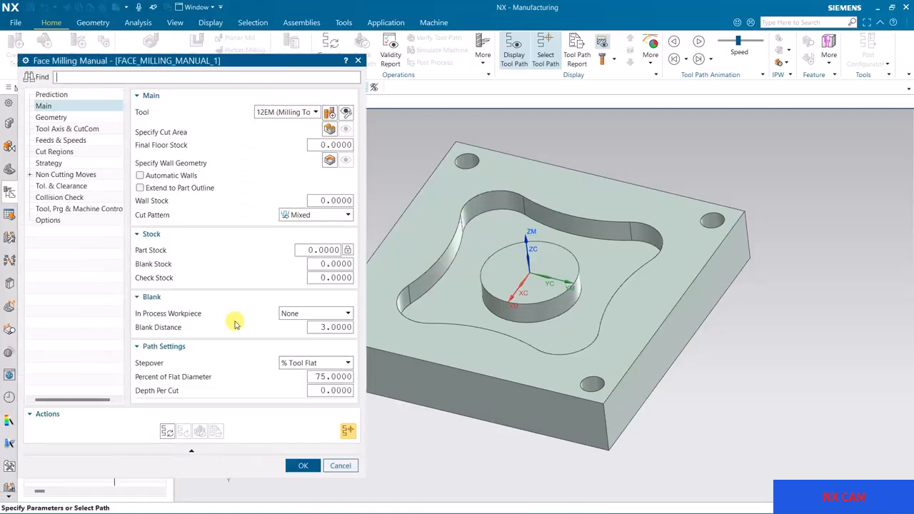
Step: Specify the pocket floor as the cut area and enable Automatic Walls, keeping the Mixed cut pattern
left_click(329, 128)
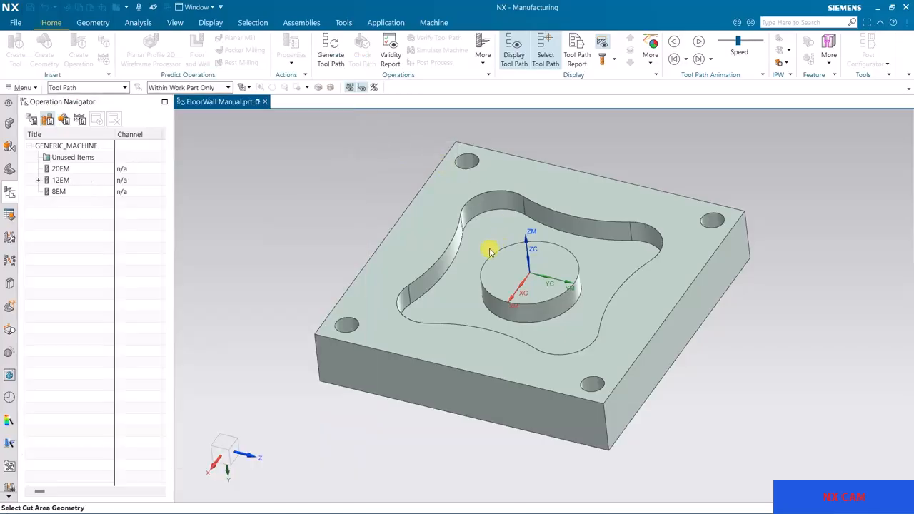
left_click(486, 241)
left_click(123, 222)
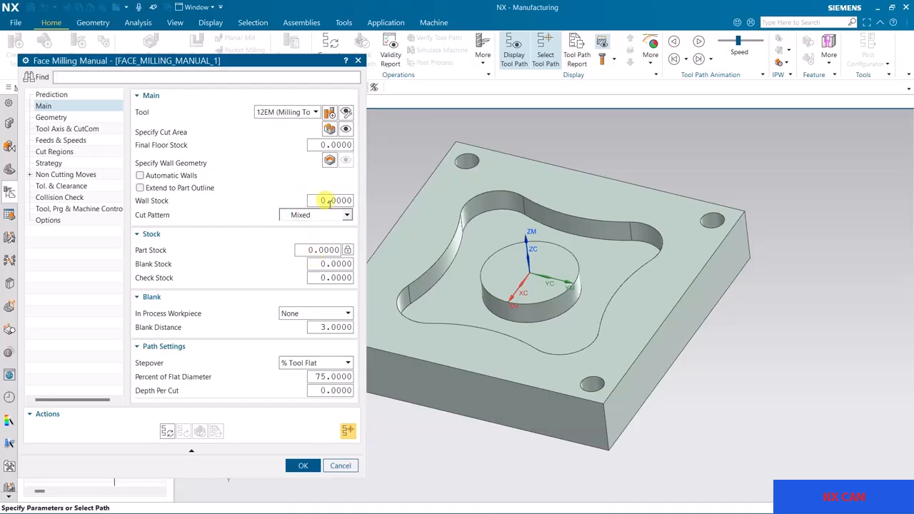
left_click(172, 175)
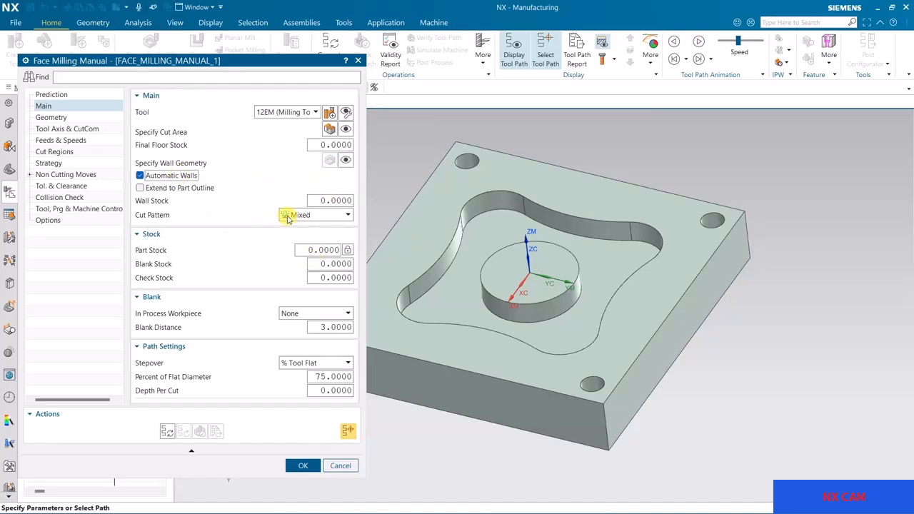
left_click(311, 218)
left_click(306, 226)
Step: Measure the length of the pocket wall's vertical edge to find the depth for the blank distance
left_click(331, 327)
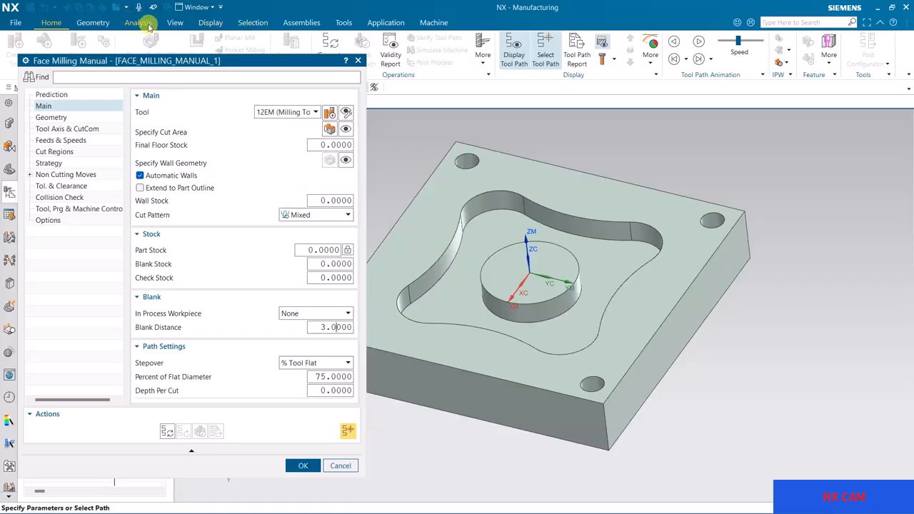
left_click(139, 23)
left_click(29, 43)
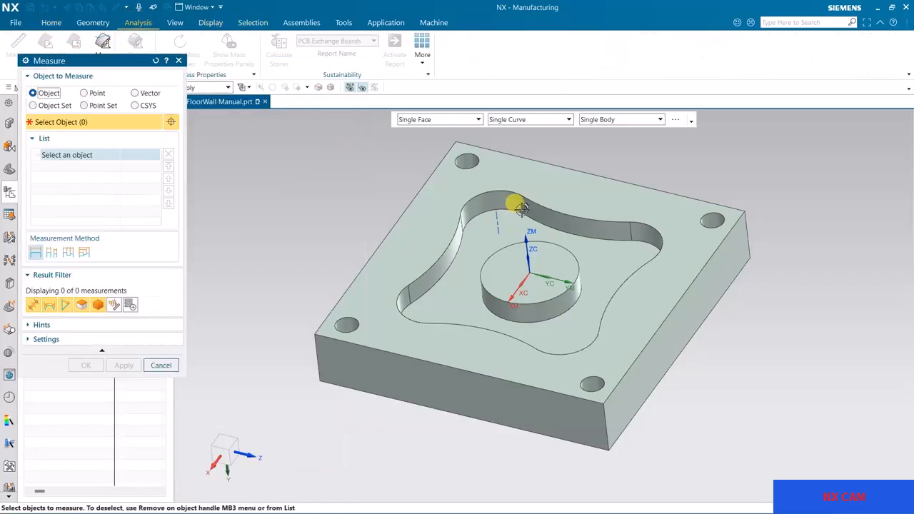
left_click(525, 243)
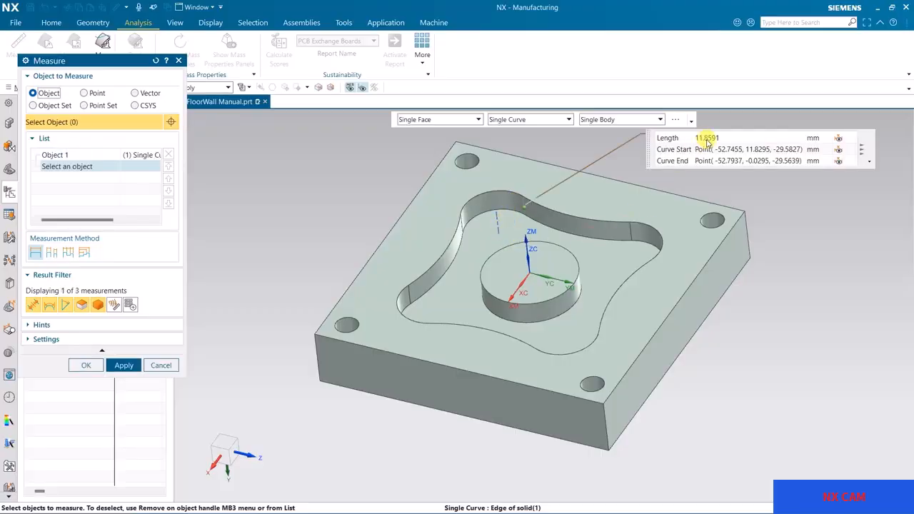
left_click(163, 365)
Step: Set the Blank Distance to 11.859 mm and the Depth Per Cut to 3 mm
left_click(324, 326)
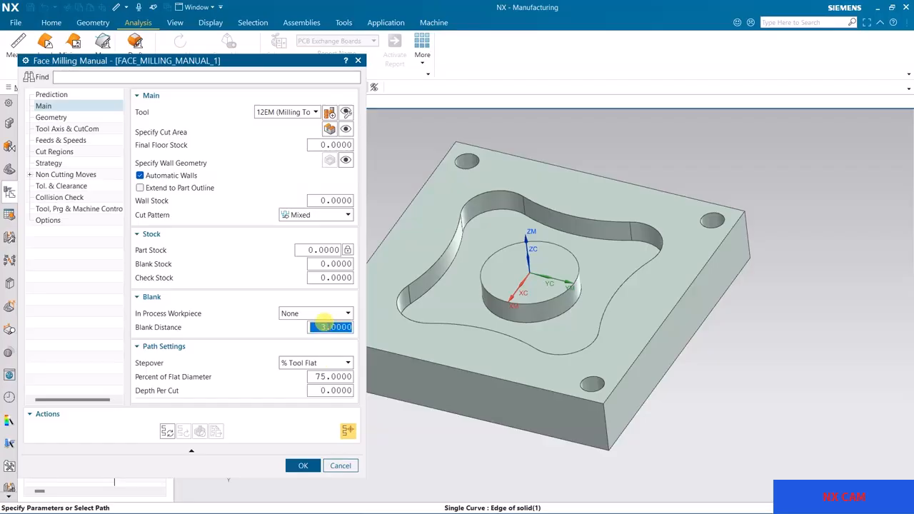
type("11.8590")
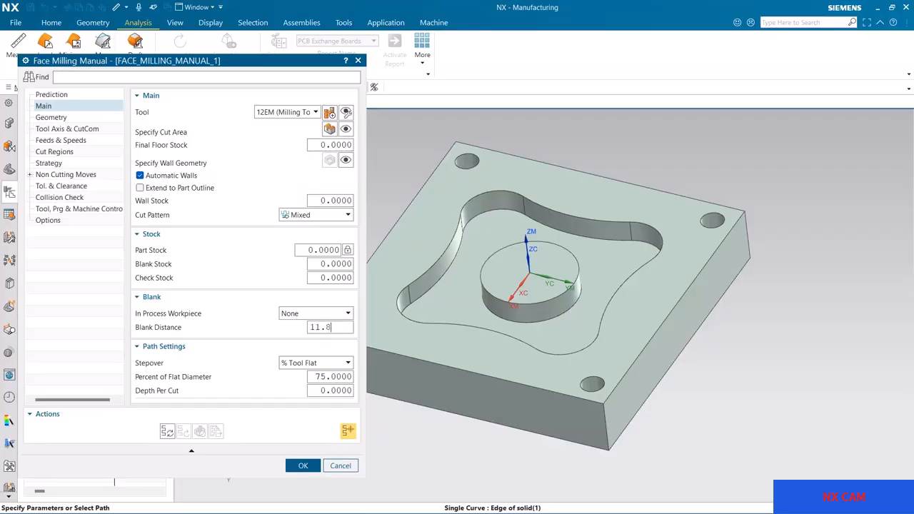
left_click(322, 391)
type("3")
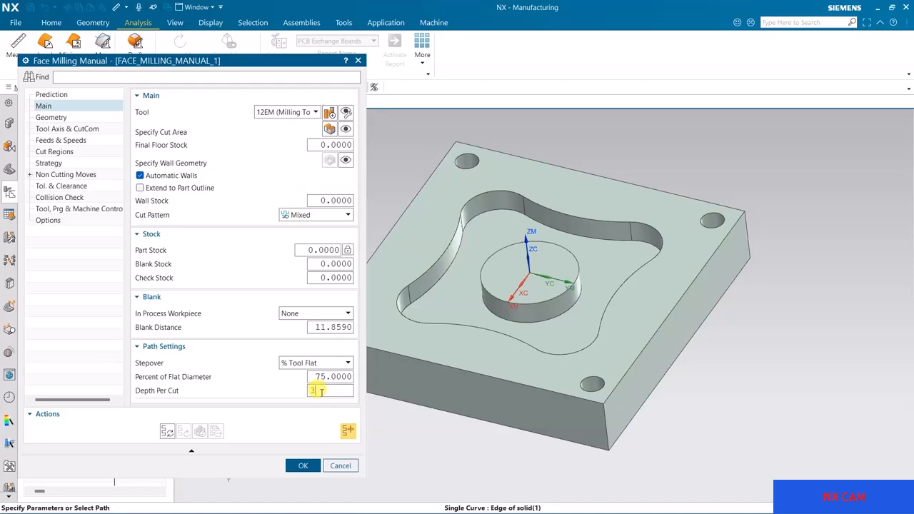
Step: Generate the tool path and assign Zig Zag to region_1_level_2 and Follow Periphery to region_1_level_3
left_click(169, 430)
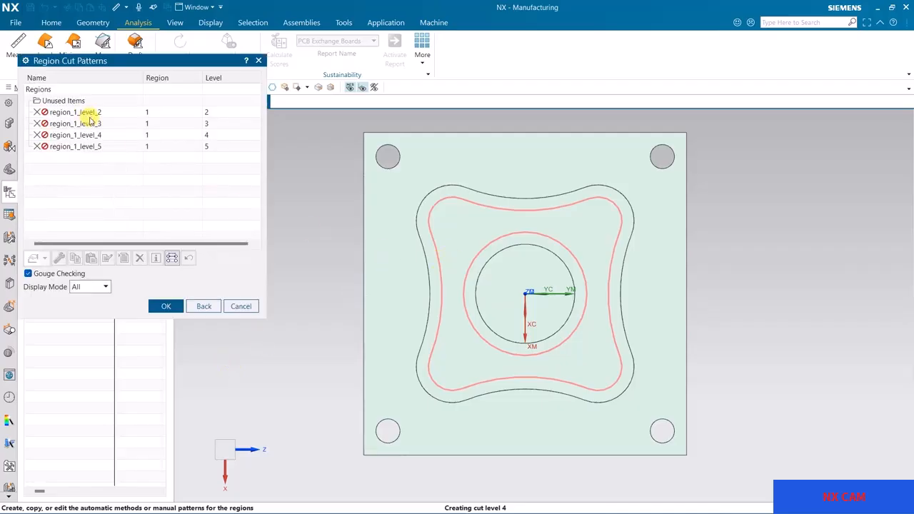
left_click(77, 115)
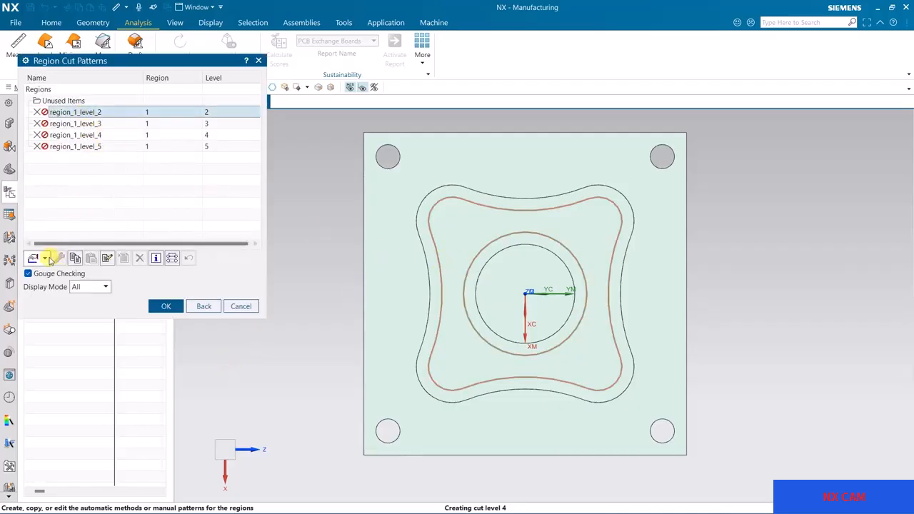
left_click(41, 259)
left_click(31, 274)
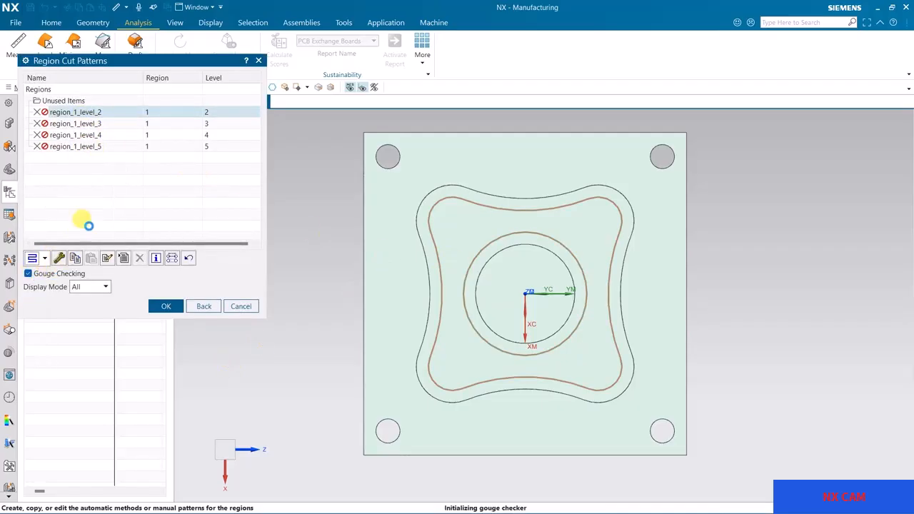
left_click(68, 124)
left_click(45, 258)
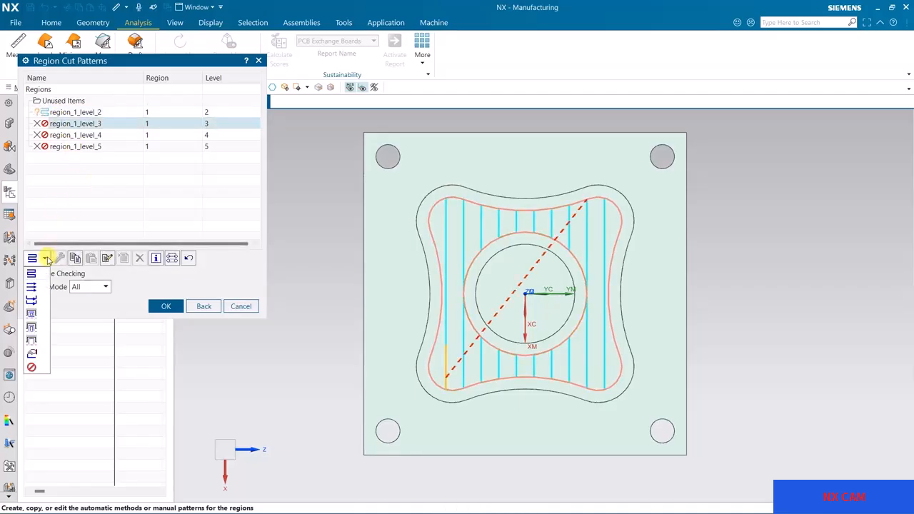
left_click(32, 315)
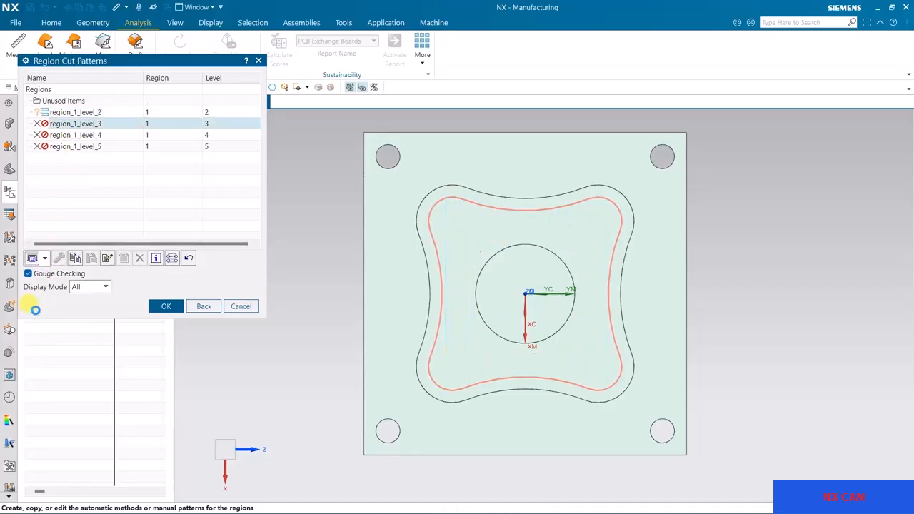
Step: Assign Follow Part to region_1_level_4 and Profile to region_1_level_5, and accept the region cut patterns
left_click(72, 135)
left_click(45, 260)
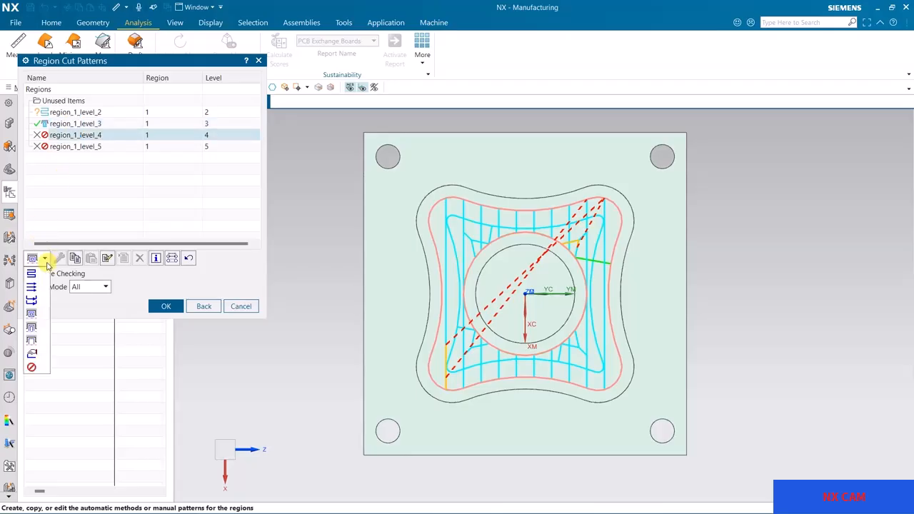
left_click(34, 330)
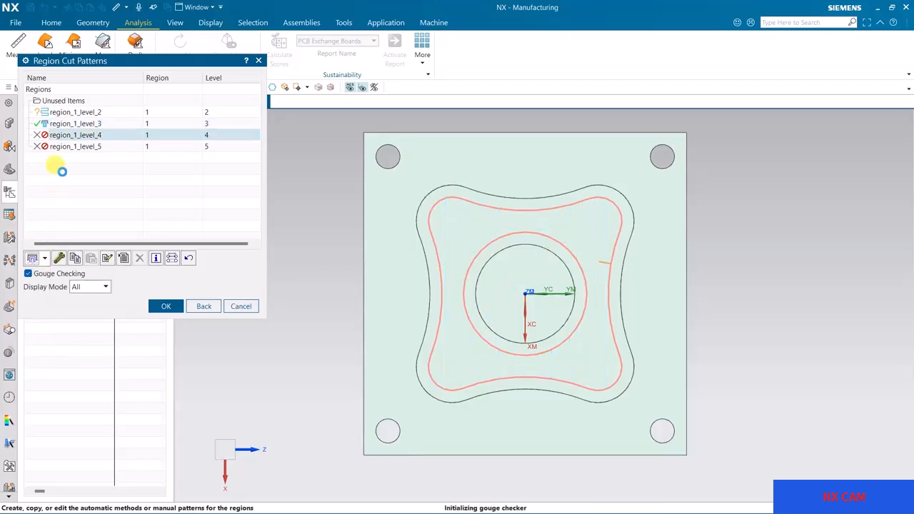
left_click(43, 260)
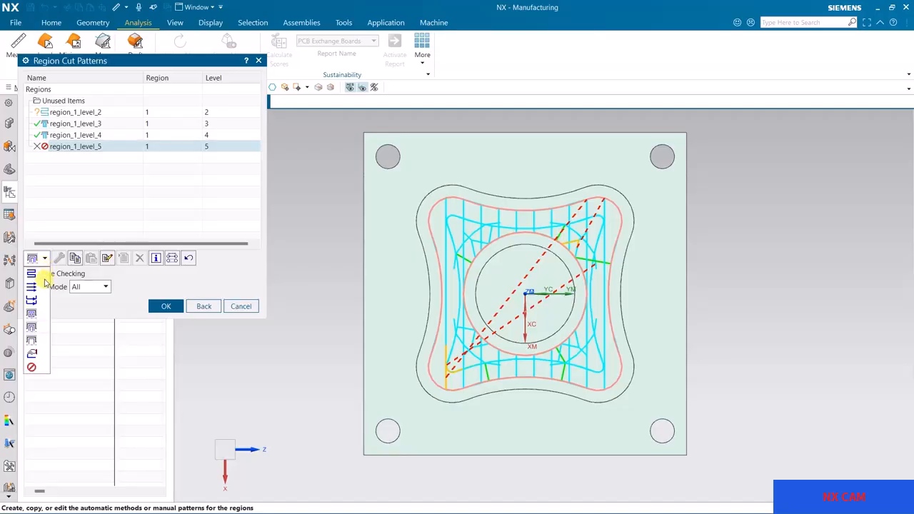
left_click(34, 341)
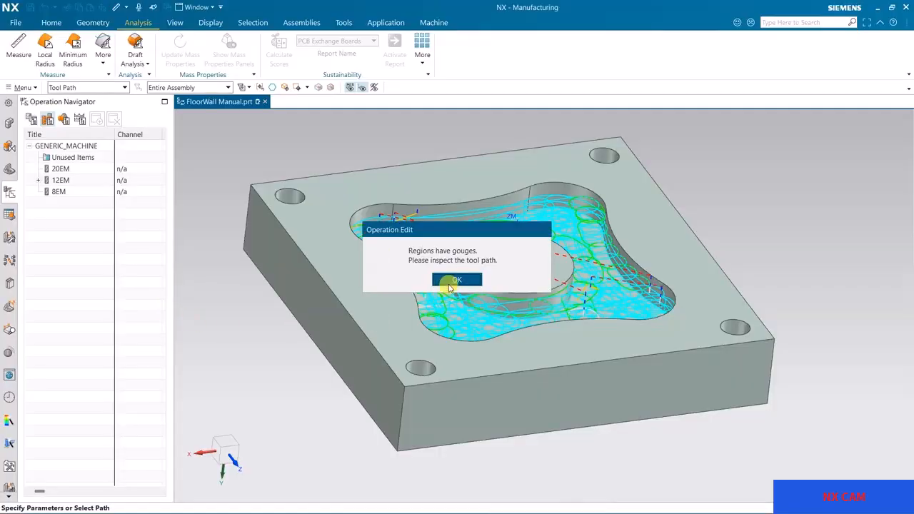
left_click(456, 280)
middle_click_drag(441, 305, 519, 331)
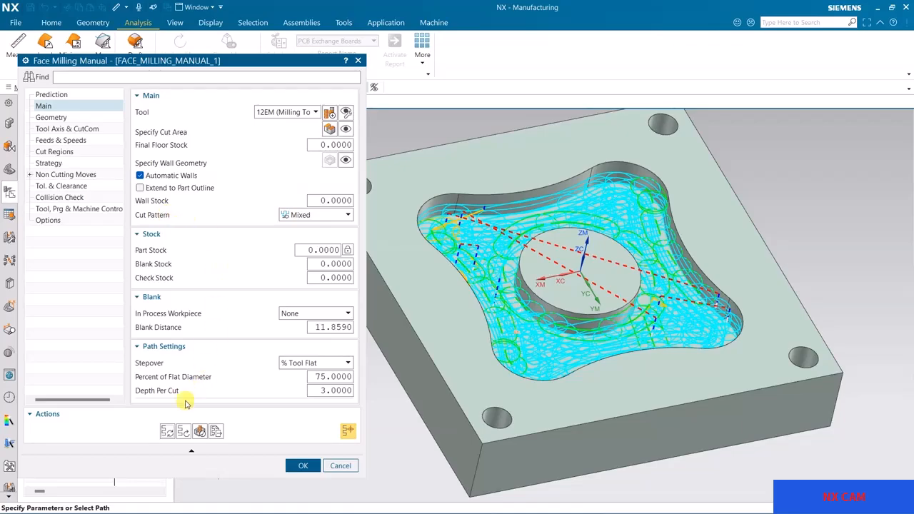
Step: Review the cut patterns assigned to the four region levels and return to the operation settings
left_click(169, 432)
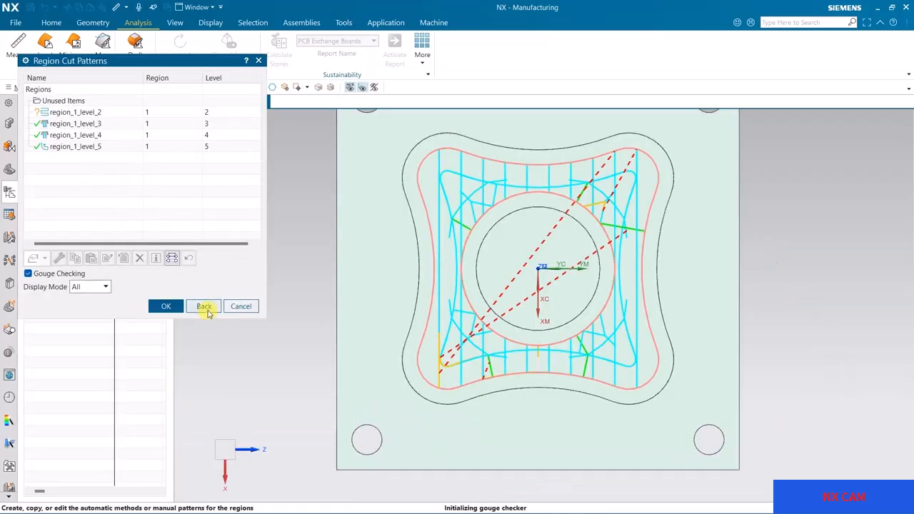
left_click(204, 307)
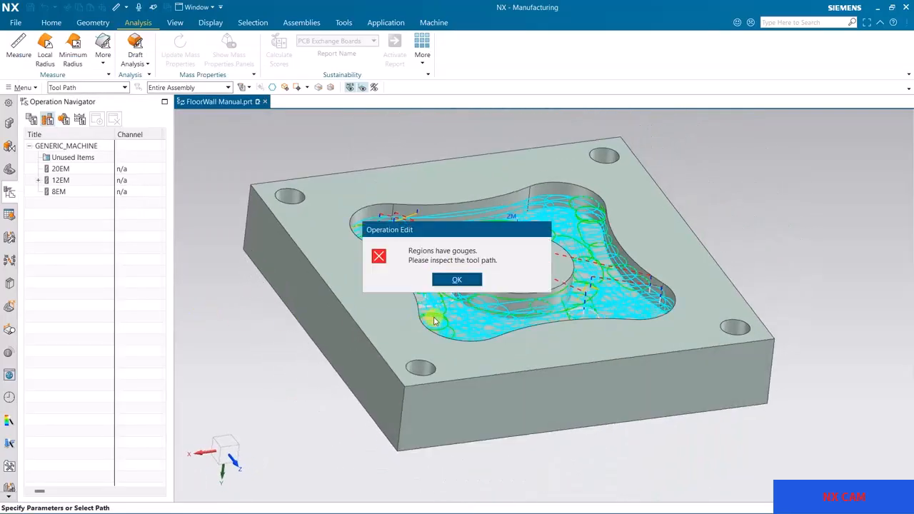
left_click(440, 282)
Step: Play the 3D Dynamic material removal simulation and accept the Face Milling Manual operation
left_click(207, 433)
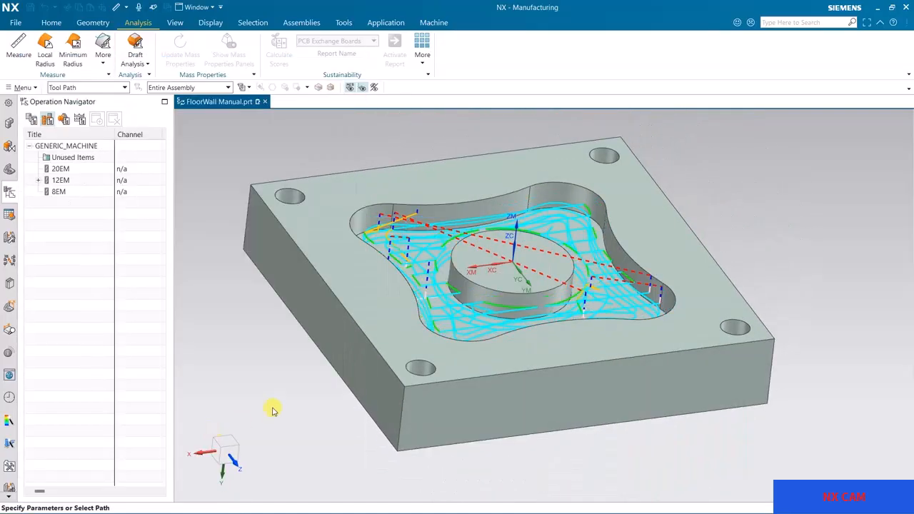
left_click(104, 481)
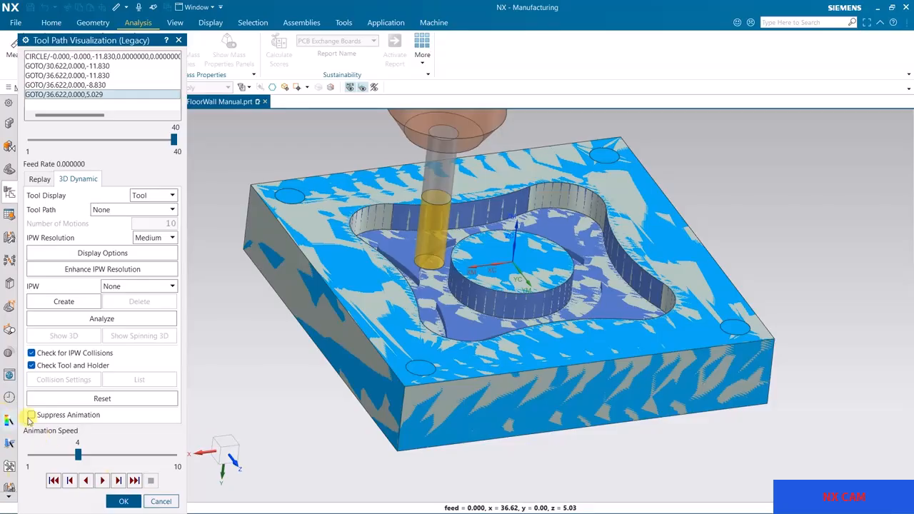
left_click(125, 500)
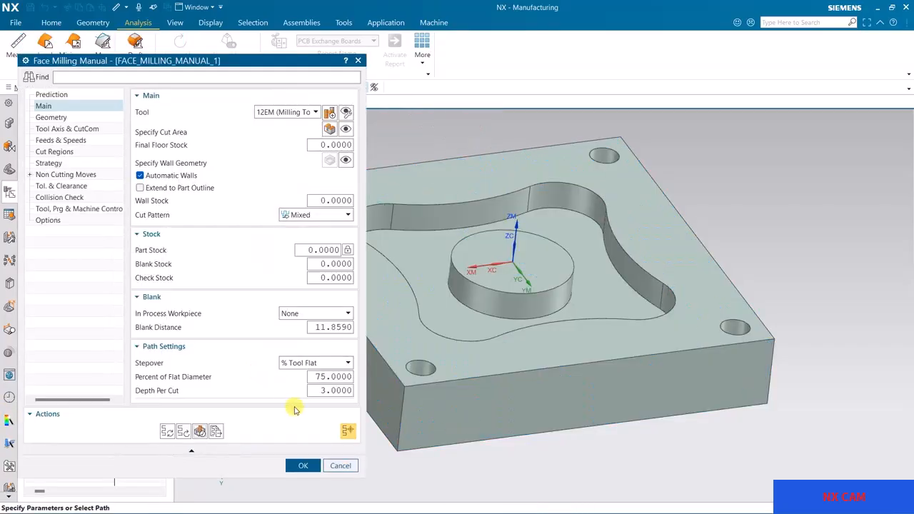
left_click(303, 466)
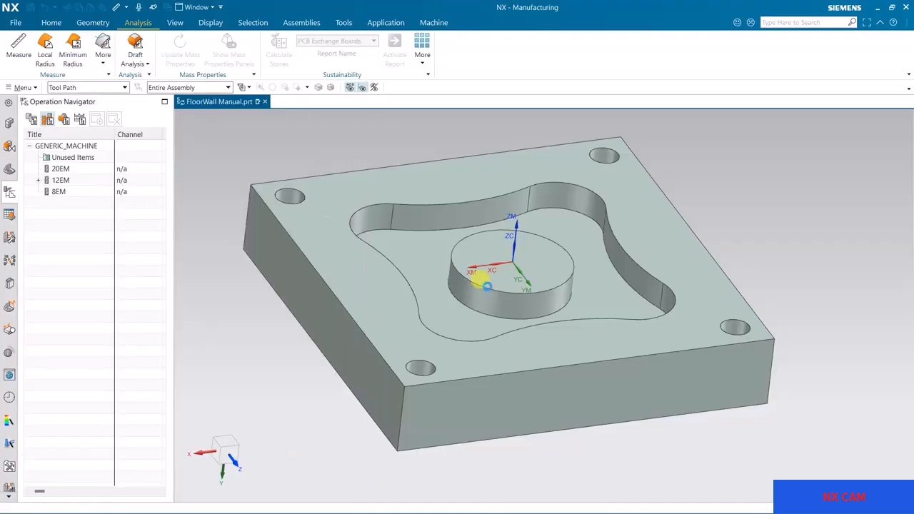
middle_click_drag(473, 279, 321, 261)
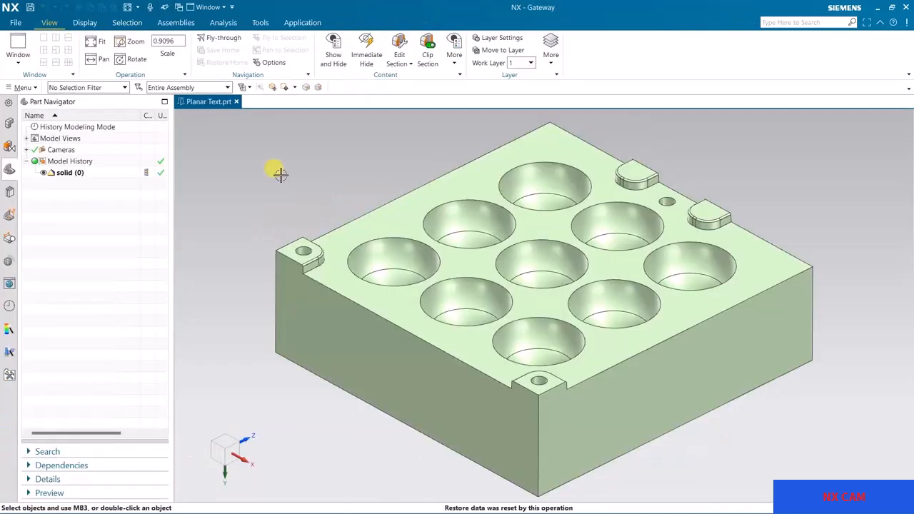
Step: Inspect the block with nine pockets and switch the part to the Modeling application
middle_click_drag(322, 213, 348, 200)
scroll(315, 314, "down", 2)
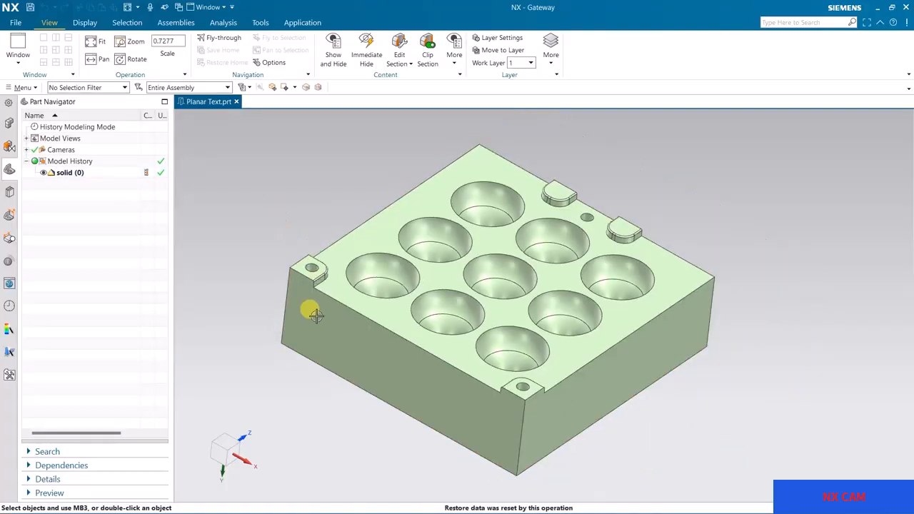
middle_click_drag(681, 198, 680, 237)
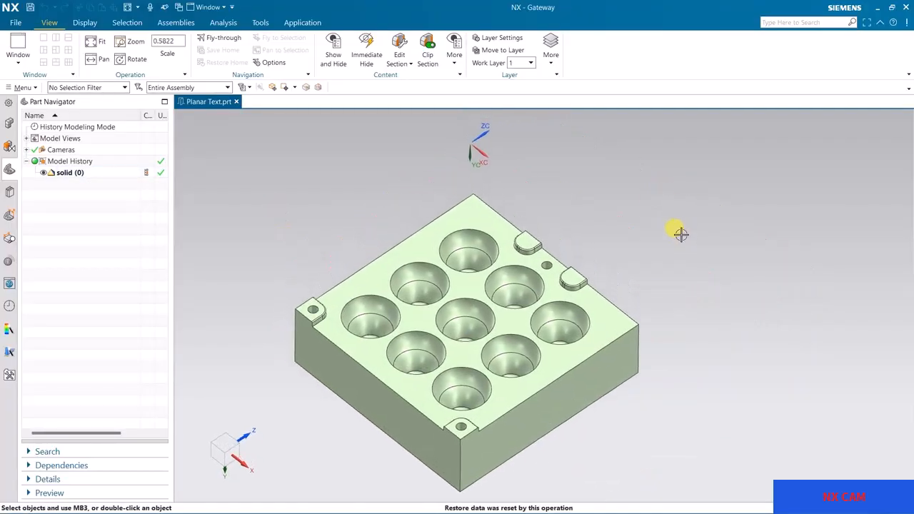
middle_click_drag(603, 226, 604, 211, "shift")
mouse_move(619, 248)
middle_mouse_down()
mouse_move(616, 263)
mouse_move(614, 247)
middle_mouse_up()
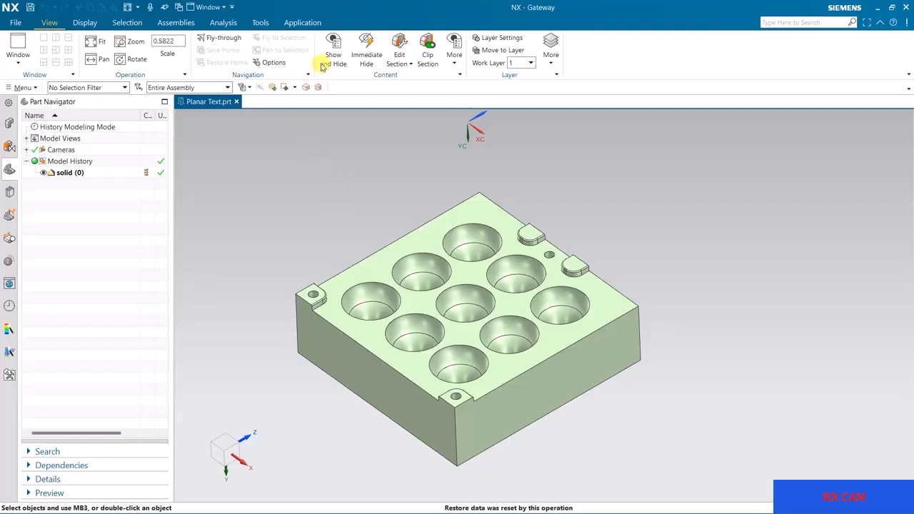
left_click(304, 23)
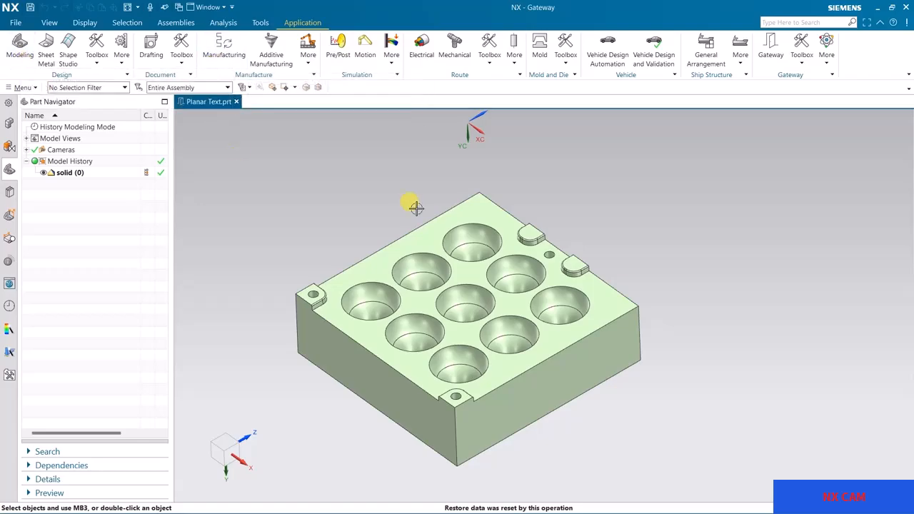
left_click(20, 44)
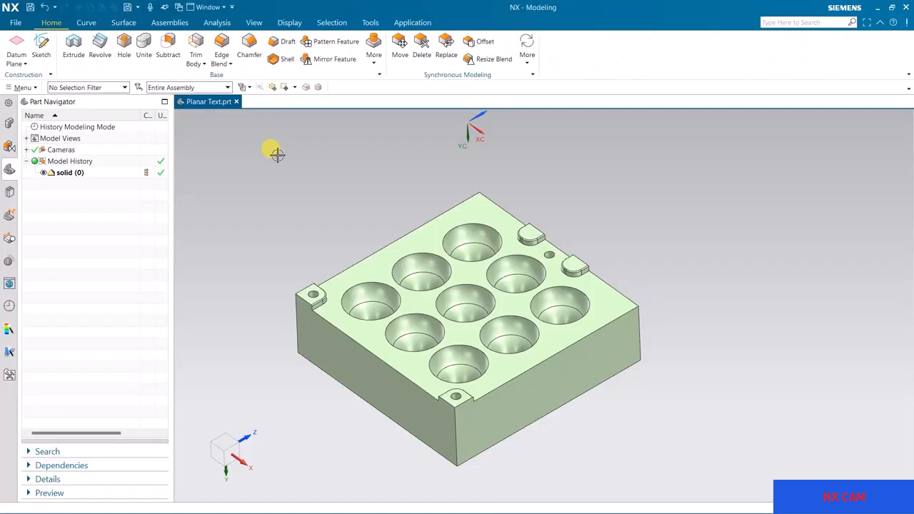
Step: Activate the dynamic WCS and move it 143 mm along YC, just above the block's highest faces
scroll(500, 220, "down", 2)
double_click(476, 145)
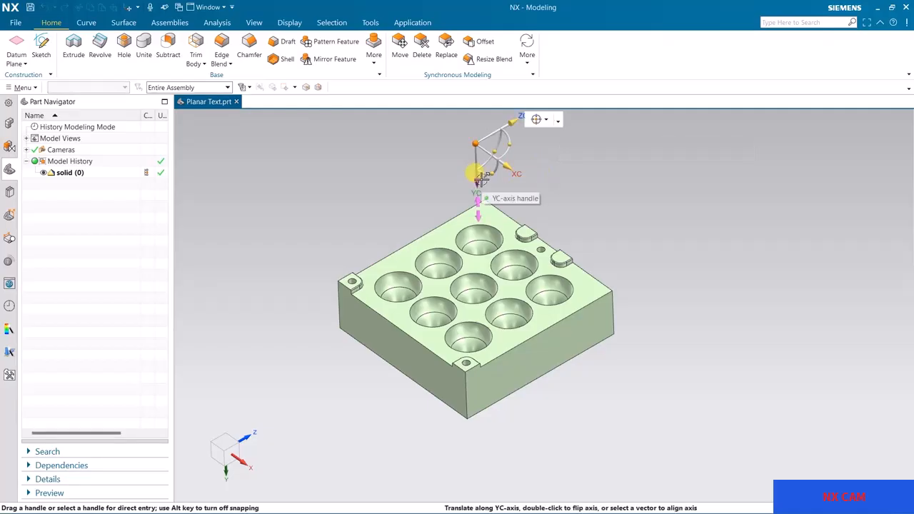
left_click_drag(477, 180, 470, 311)
middle_click_drag(624, 304, 662, 301)
key("F8")
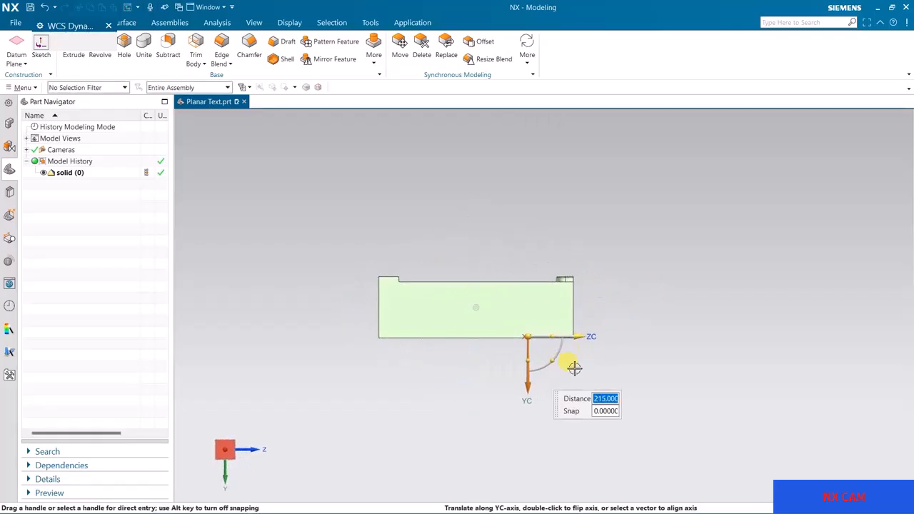
left_click_drag(528, 386, 526, 315)
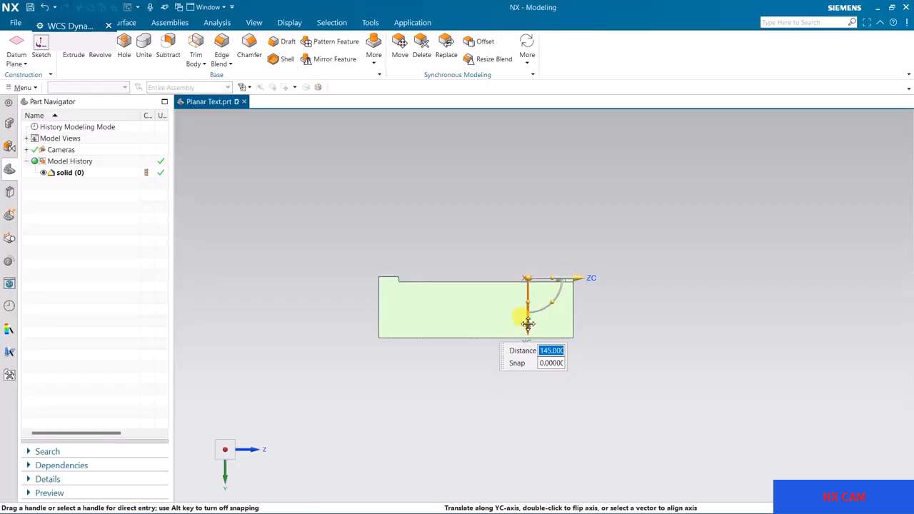
scroll(518, 278, "up", 4)
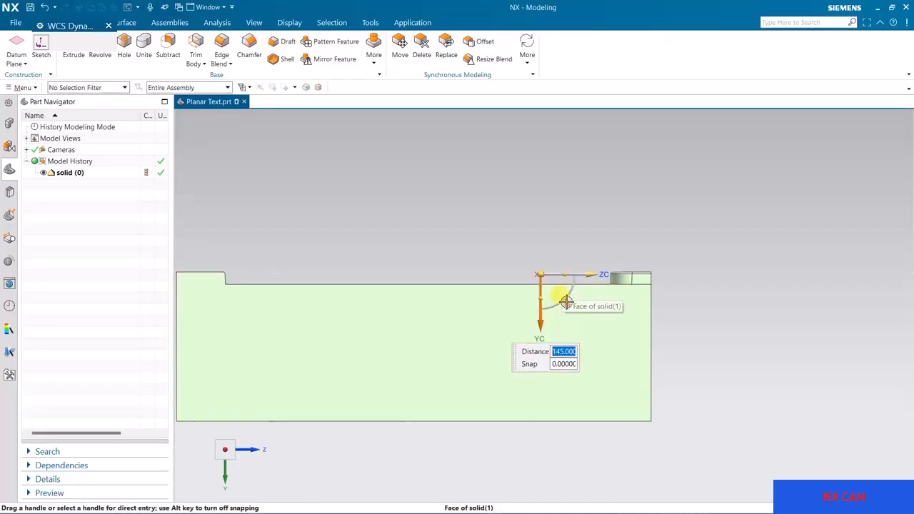
left_click_drag(540, 323, 541, 312)
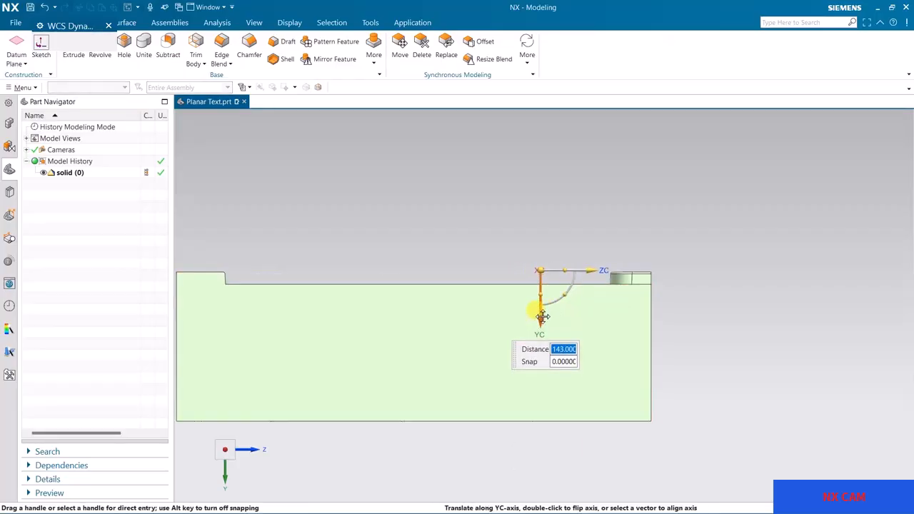
Step: Move the WCS 58 mm along XC and -61 mm along ZC to place it over the block's middle
middle_click_drag(642, 228, 684, 198)
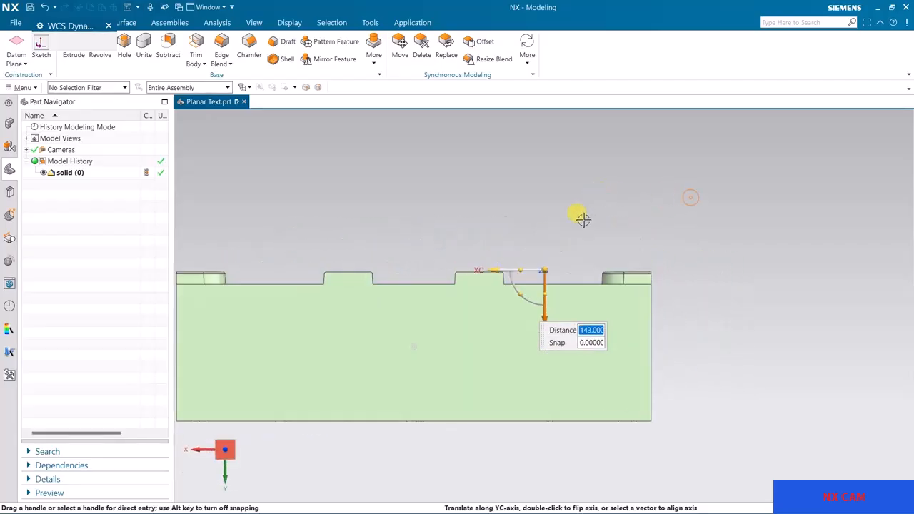
left_click_drag(488, 267, 424, 267)
middle_click_drag(529, 219, 469, 247)
middle_click_drag(736, 222, 249, 267)
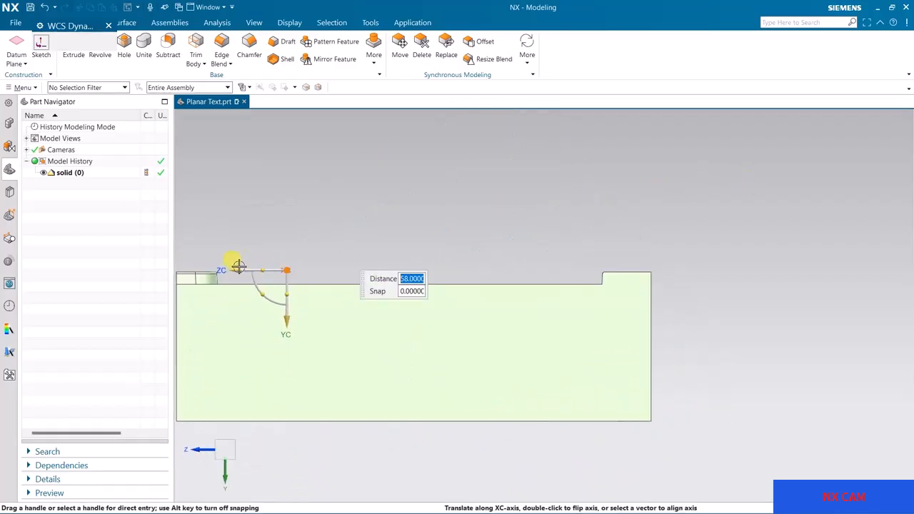
left_click_drag(235, 268, 367, 268)
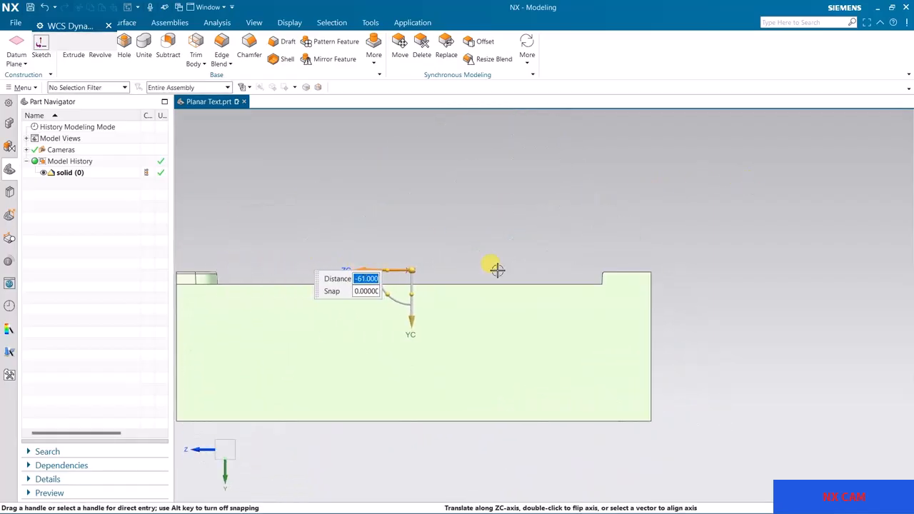
Step: Rotate the WCS 90 degrees about XC so that ZC points up from the pocketed face, and accept its placement
mouse_move(580, 243)
middle_mouse_down()
mouse_move(576, 288)
mouse_move(577, 250)
middle_mouse_up()
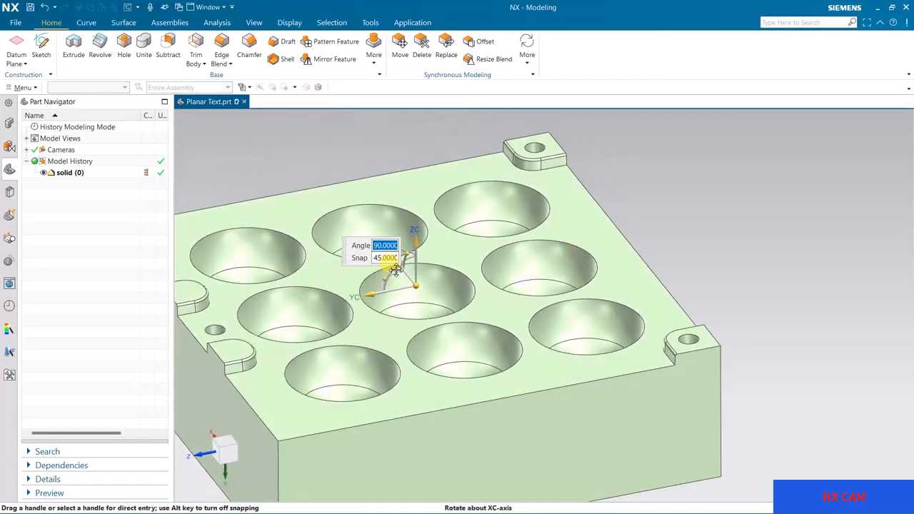
middle_click_drag(675, 309, 352, 164)
right_click(352, 166)
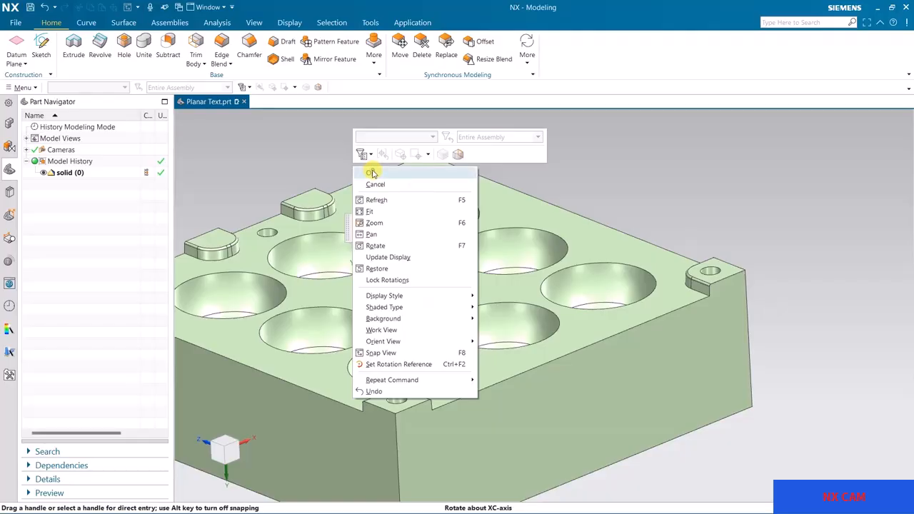
left_click(373, 172)
scroll(638, 205, "down", 1)
middle_click_drag(650, 188, 631, 271)
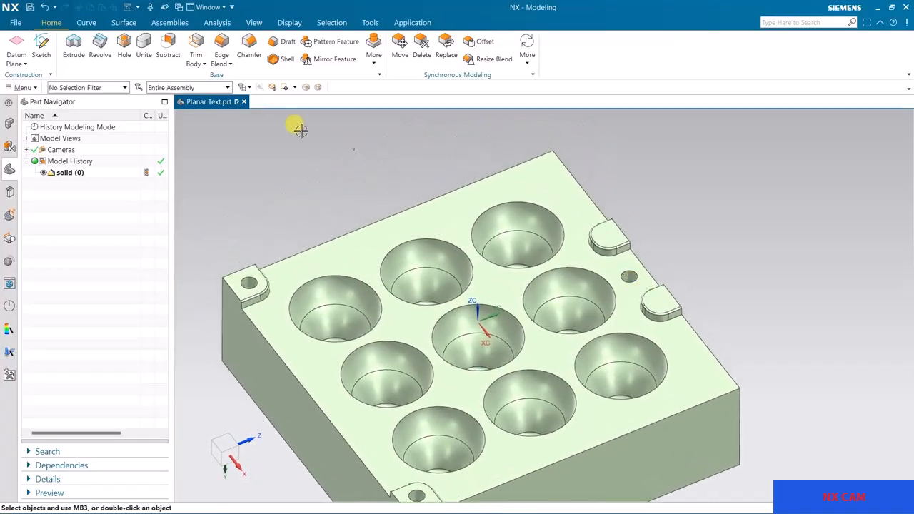
Step: Sketch a point on the block's pocketed face, on the sketch's vertical axis between the middle pocket and the nearby edge, and finish the sketch
left_click(45, 43)
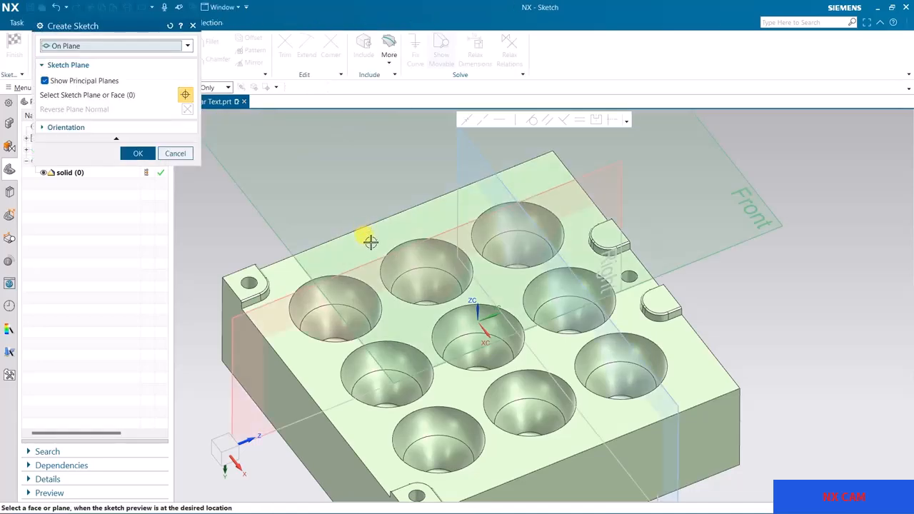
left_click(365, 246)
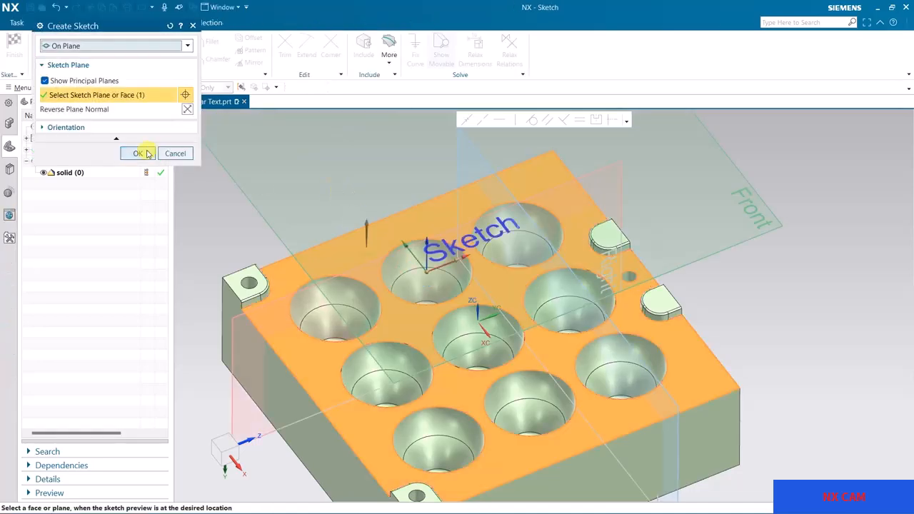
left_click(140, 153)
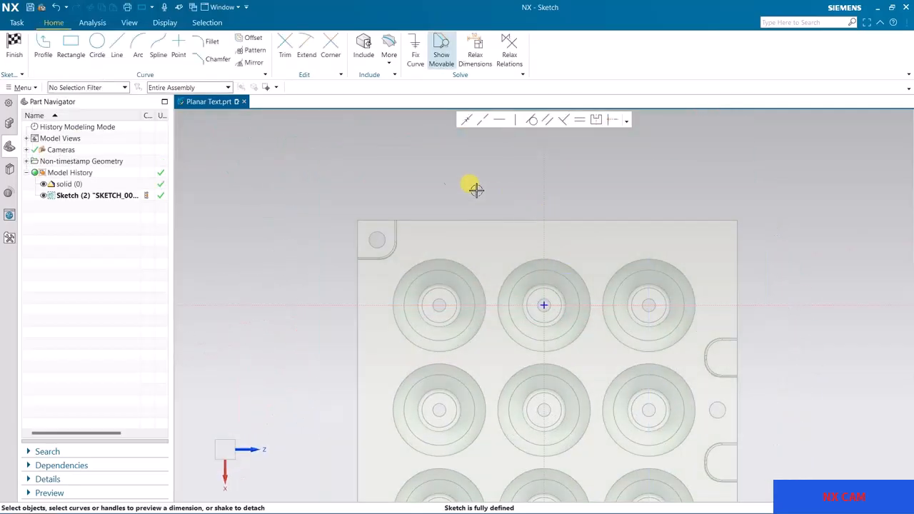
left_click(178, 50)
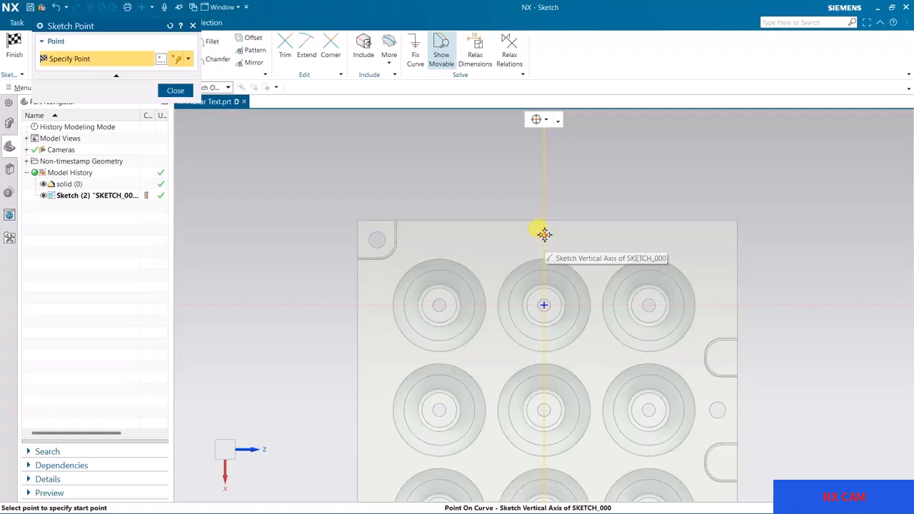
left_click(545, 234)
left_click(14, 50)
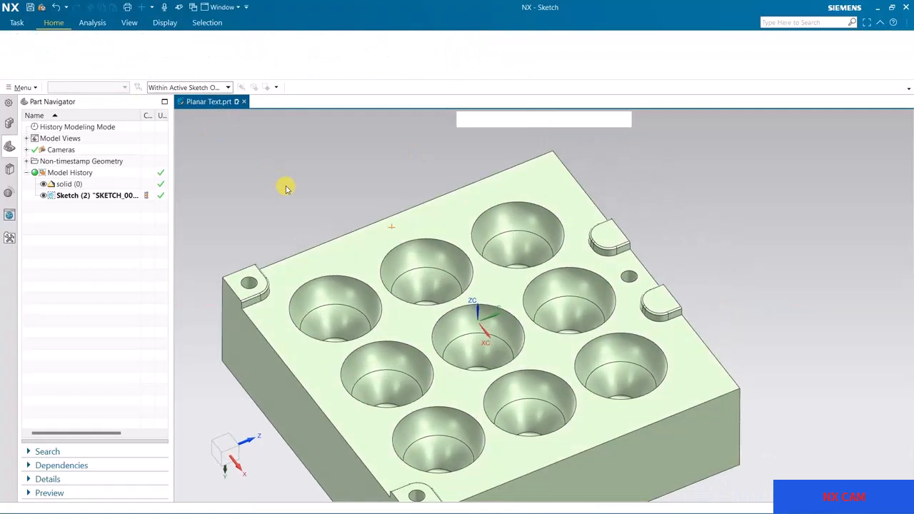
middle_click_drag(483, 288, 354, 199)
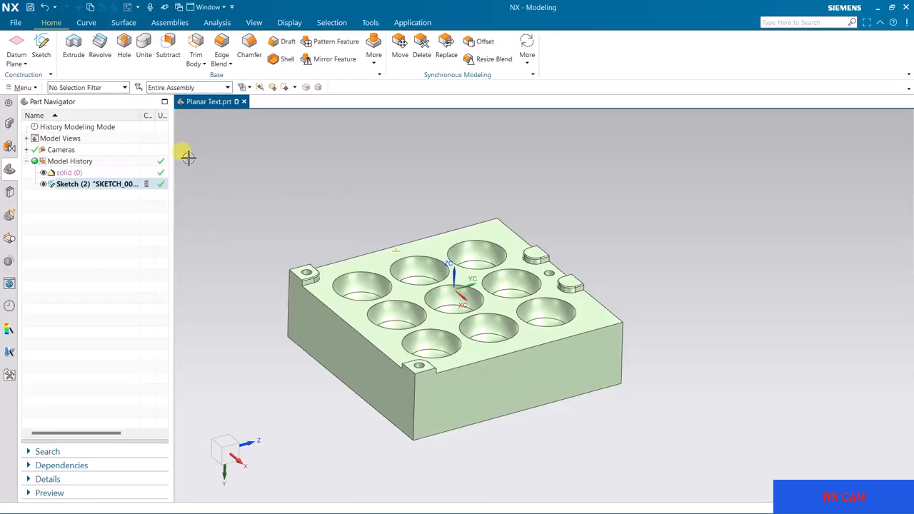
left_click(74, 44)
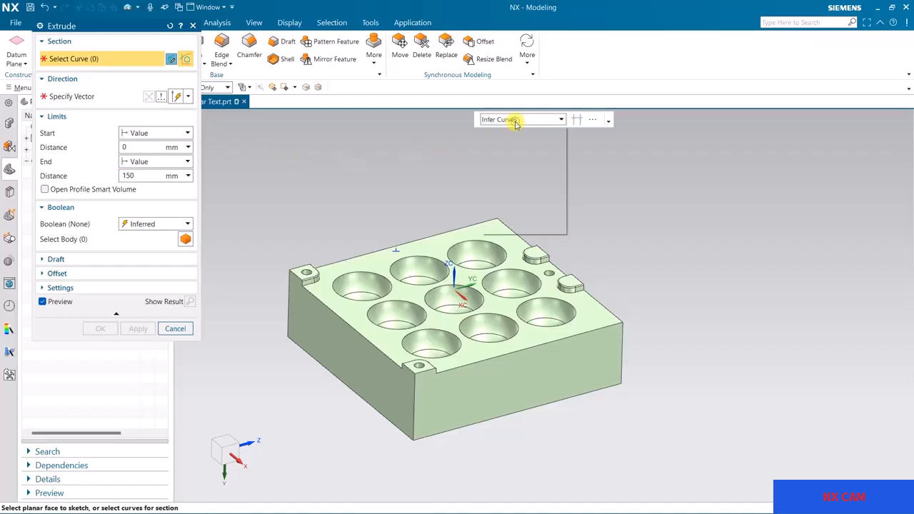
left_click(517, 120)
left_click(510, 179)
middle_click_drag(628, 208, 653, 188)
left_click(565, 307)
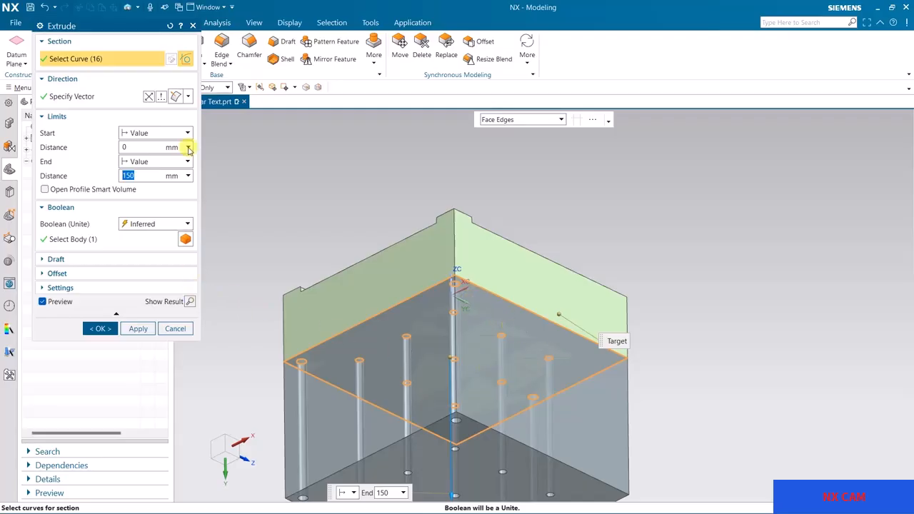
left_click(172, 26)
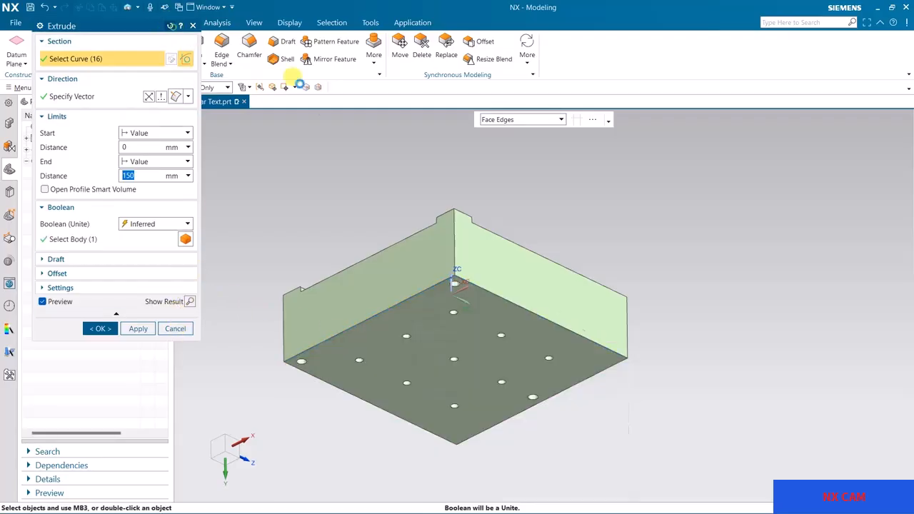
Step: Select the four outer edges of the block's underside as single curves for the Extrude section, and reverse the direction into the block
left_click(515, 120)
left_click(508, 127)
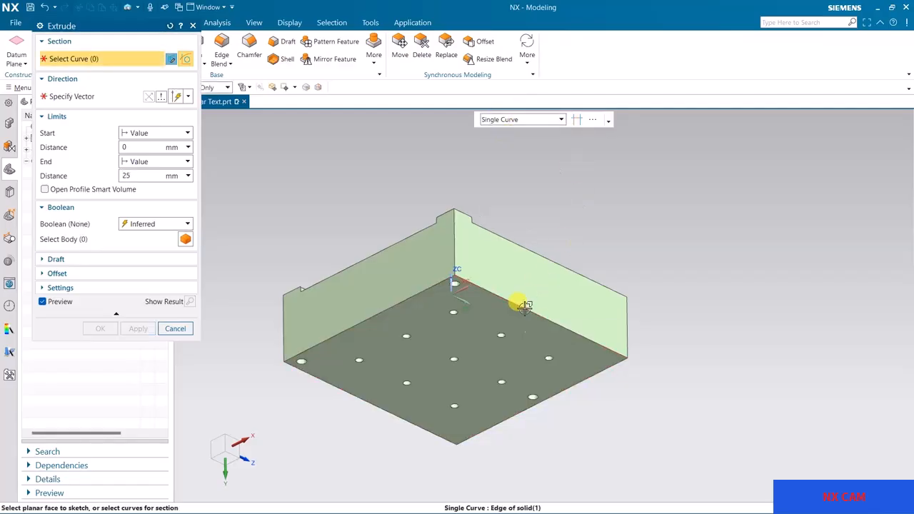
left_click(516, 306)
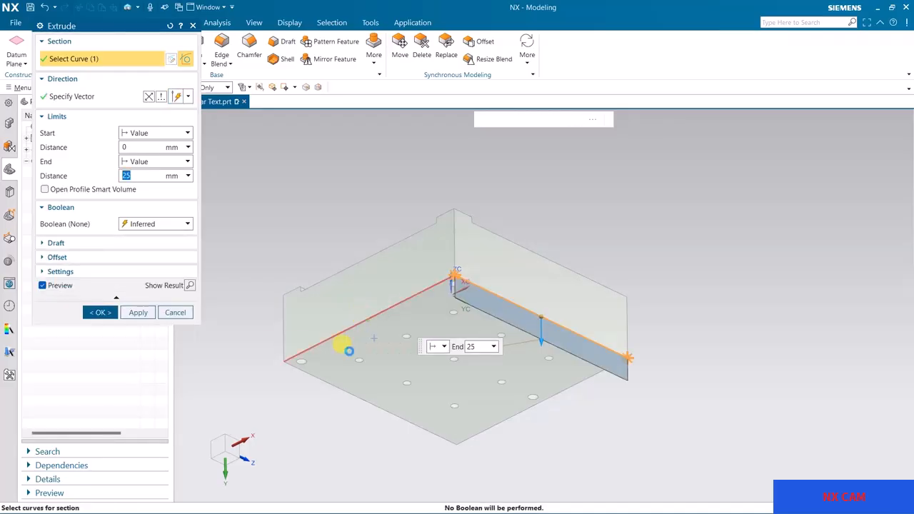
left_click(362, 325)
left_click(421, 427)
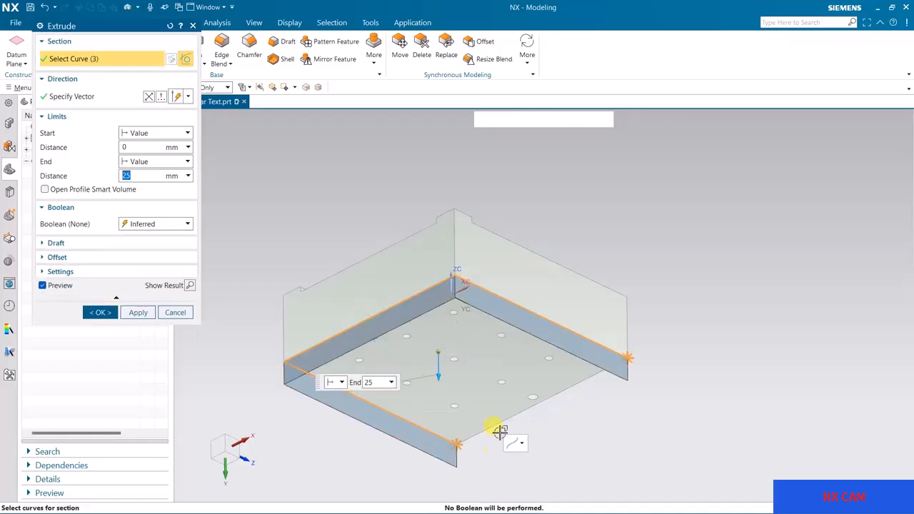
left_click(502, 423)
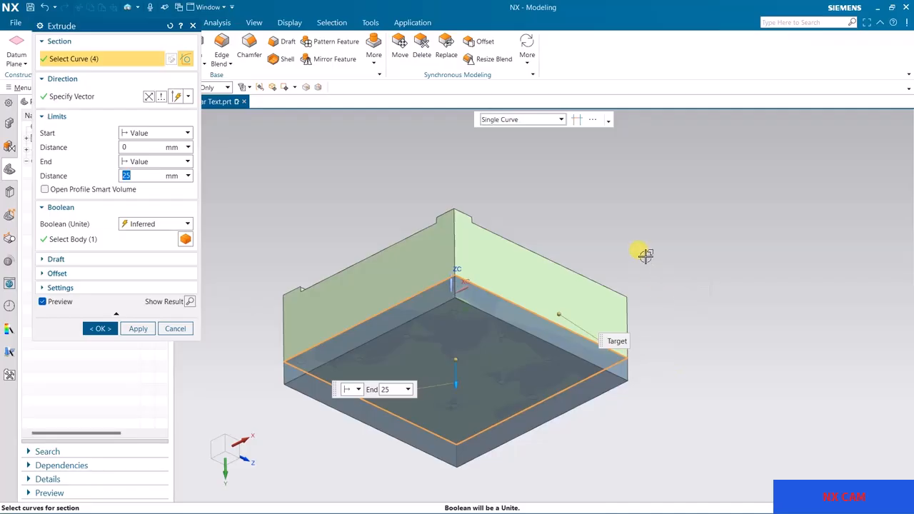
left_click(148, 96)
middle_click_drag(305, 172, 298, 202)
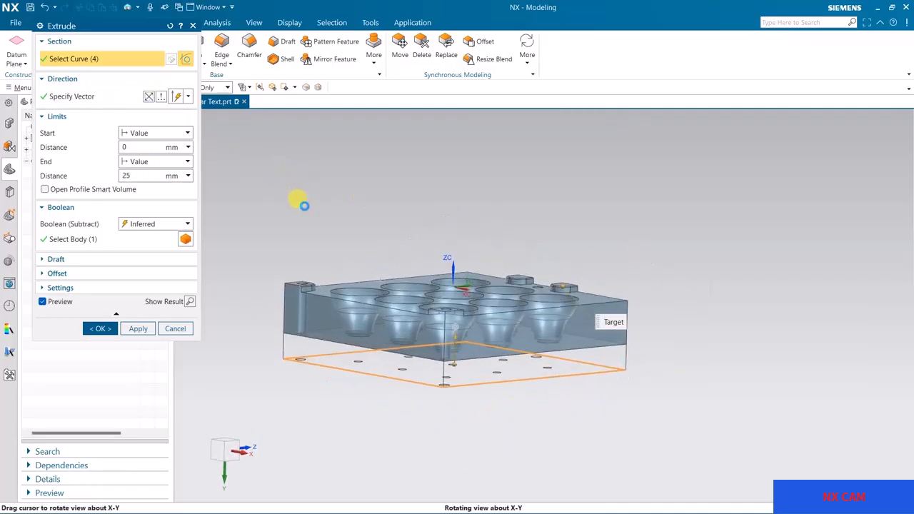
left_click(151, 175)
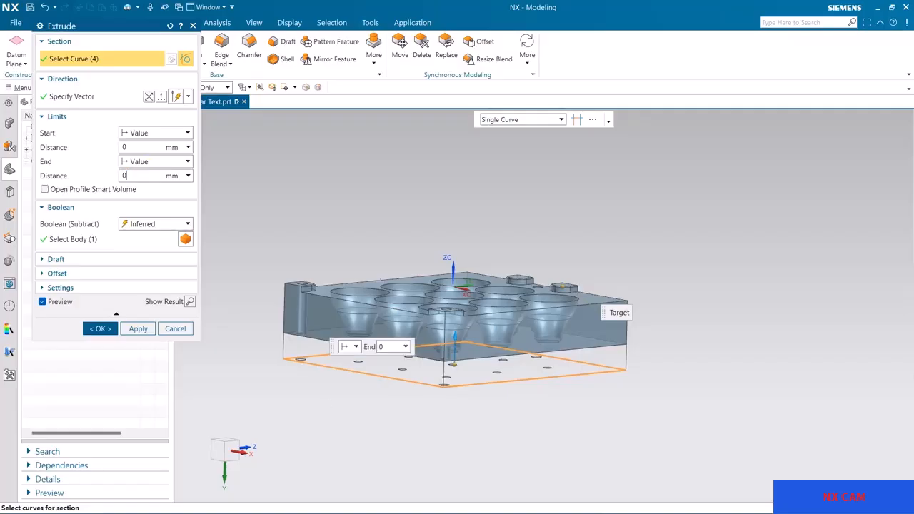
key("Return")
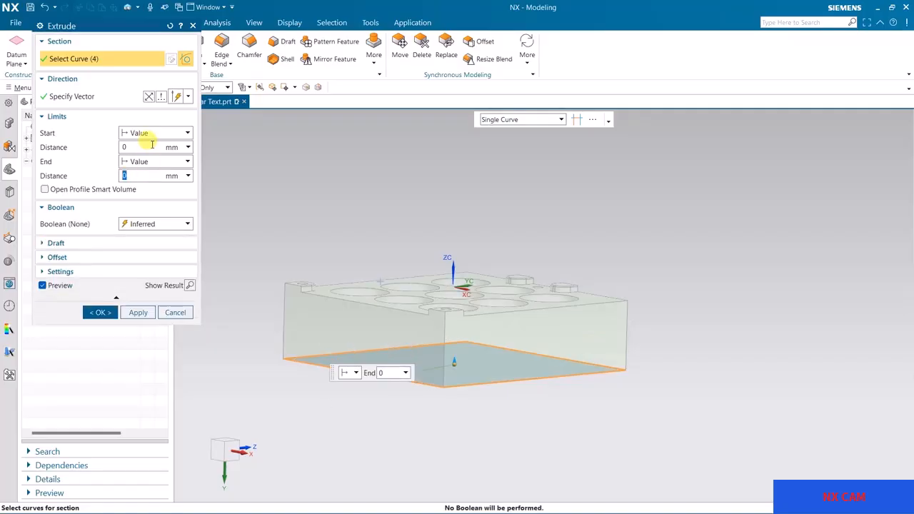
left_click(152, 134)
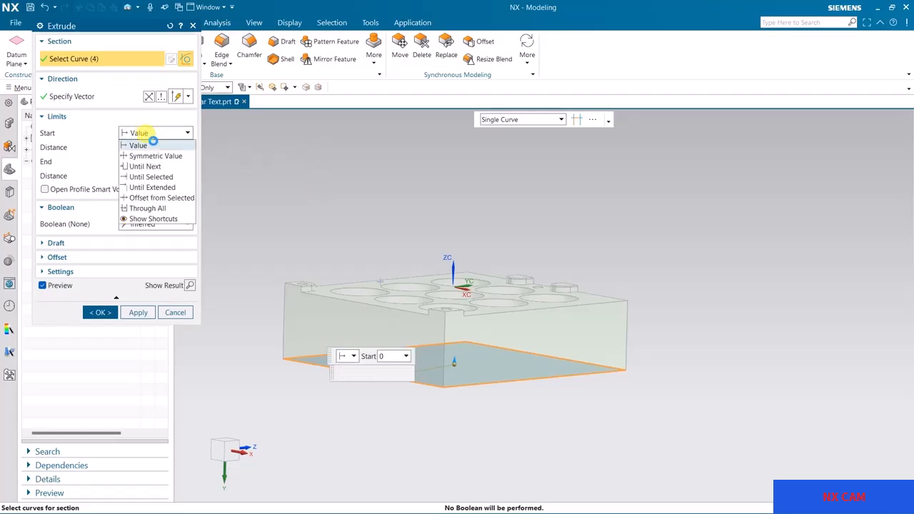
left_click(157, 177)
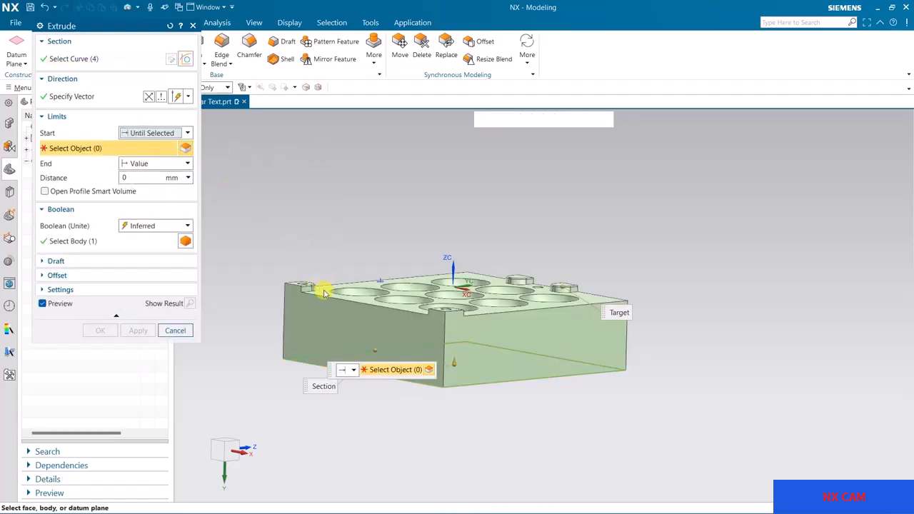
left_click(318, 287)
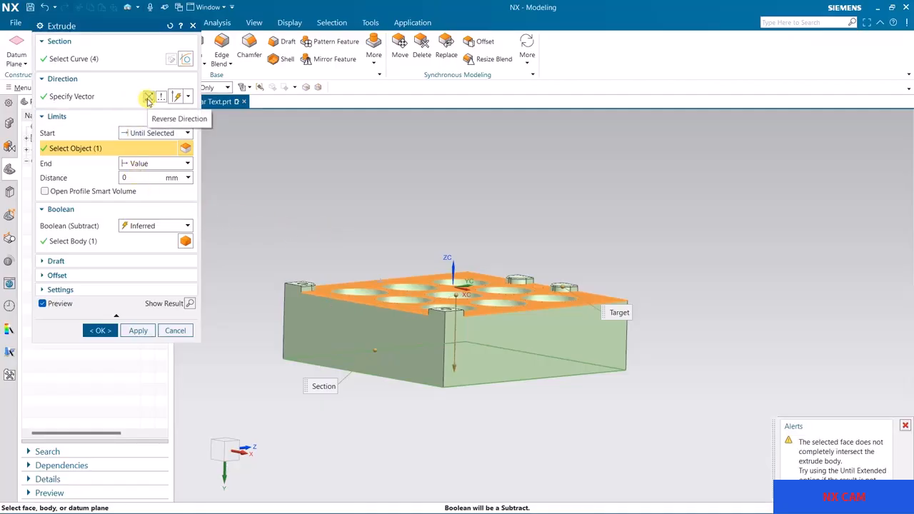
left_click(136, 225)
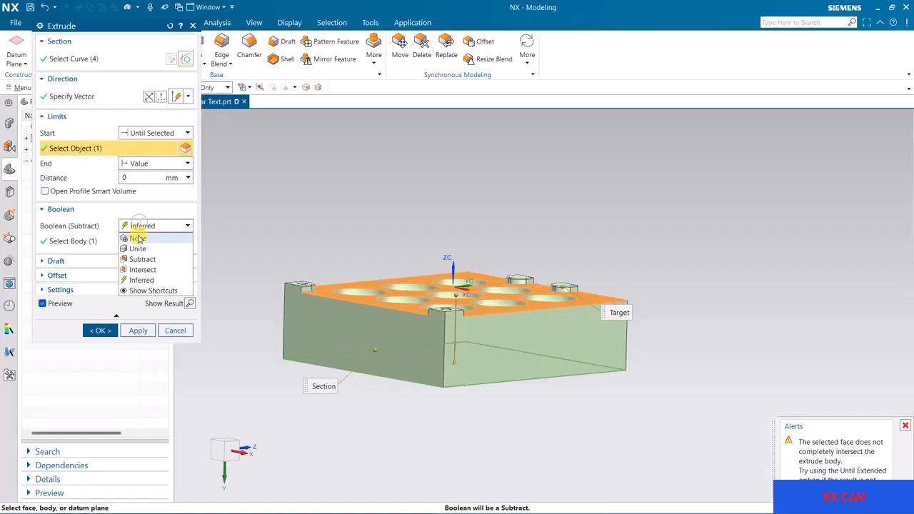
left_click(138, 236)
middle_click_drag(298, 221, 255, 238)
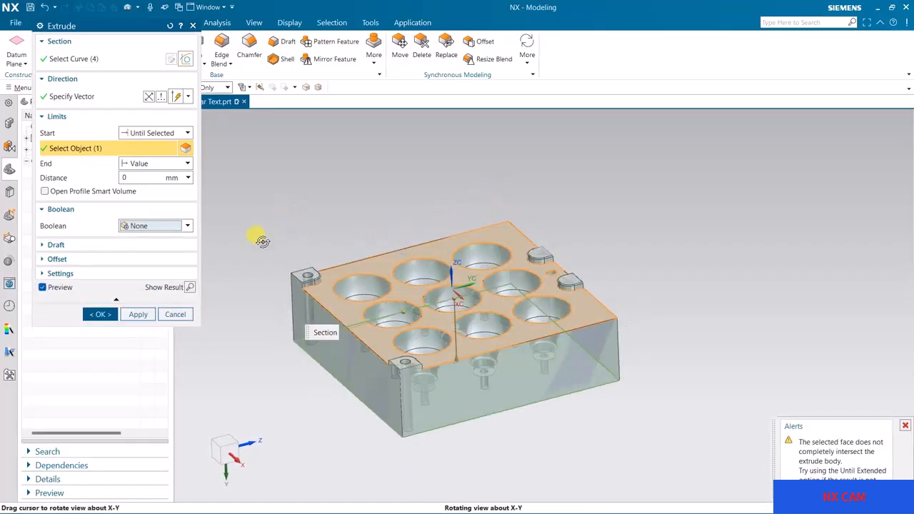
left_click(190, 288)
middle_click_drag(273, 336, 282, 358)
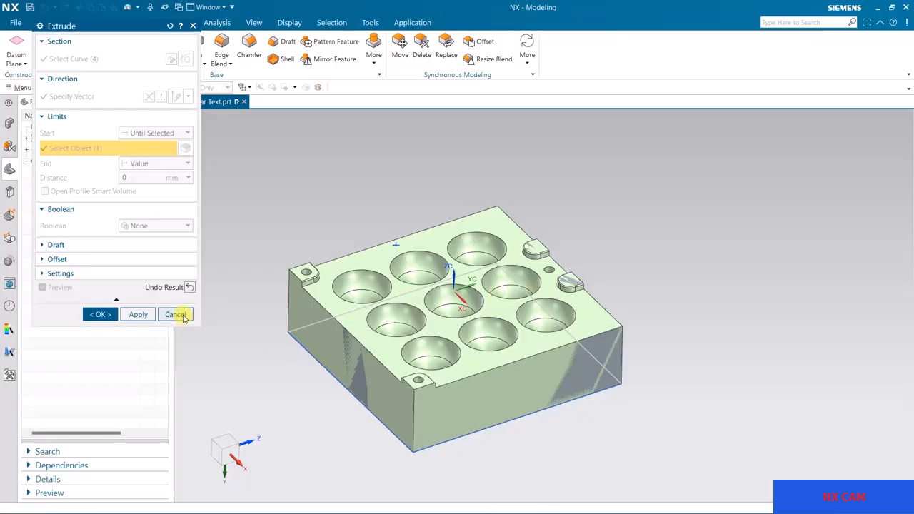
left_click(190, 287)
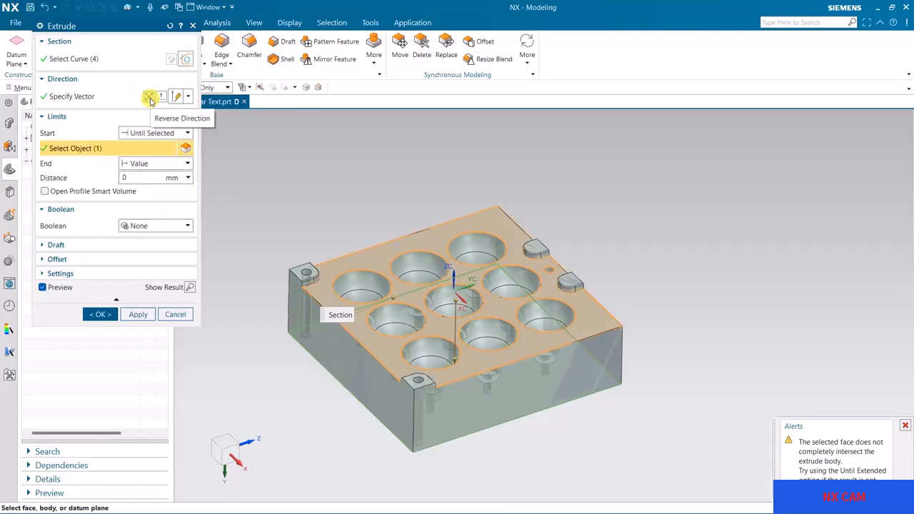
left_click(190, 287)
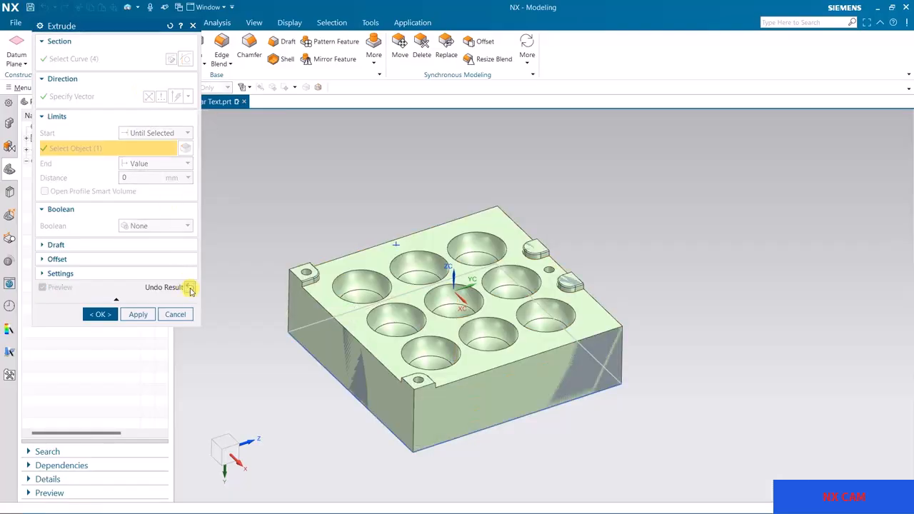
left_click(189, 287)
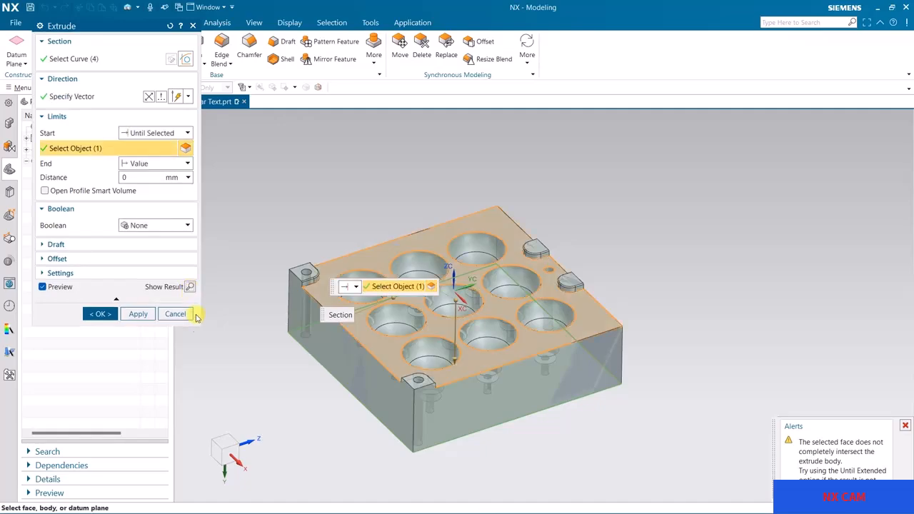
left_click(176, 314)
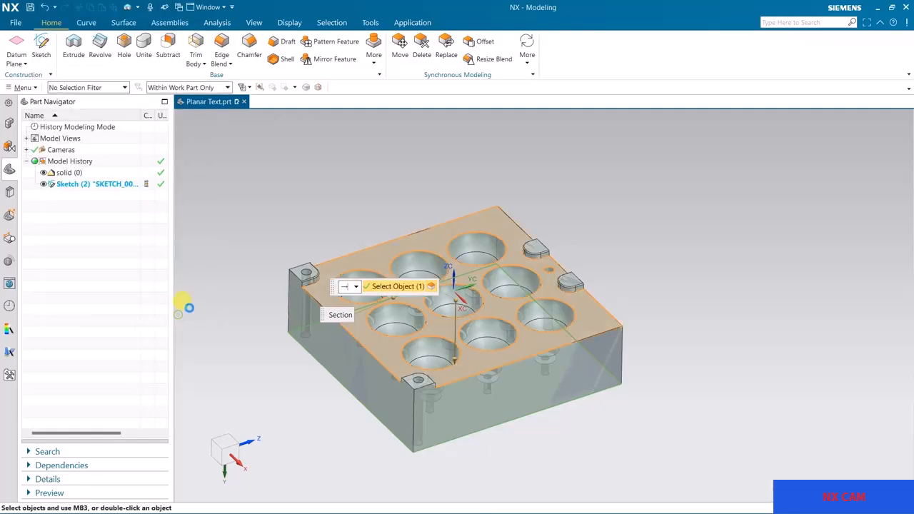
Step: Start a new Extrude and select the four outer edges of the block's underside as single curves for its section
middle_click_drag(260, 247, 259, 251)
left_click(78, 53)
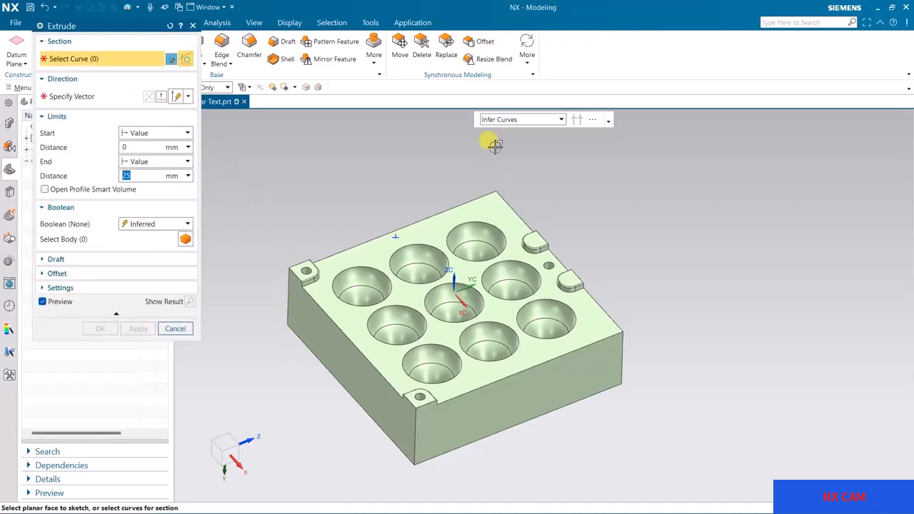
left_click(503, 125)
left_click(500, 133)
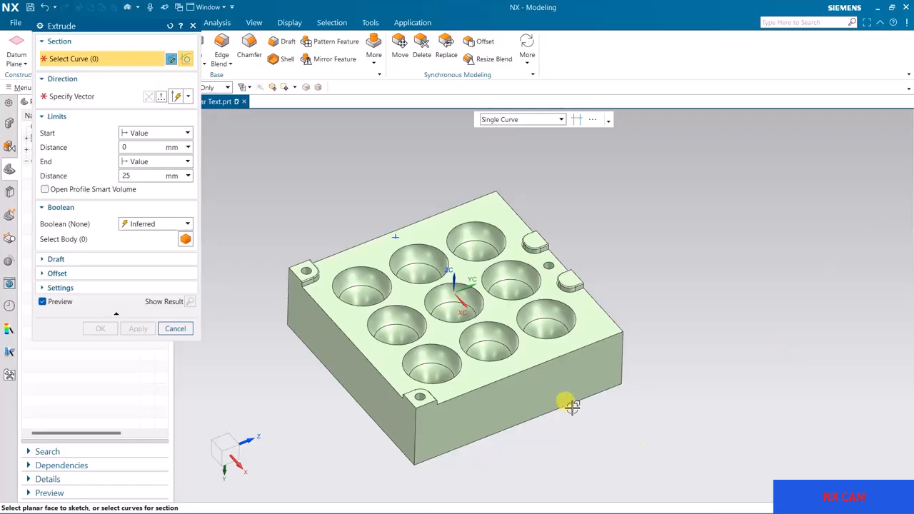
left_click(506, 429)
left_click(369, 418)
middle_click_drag(316, 500, 331, 260)
left_click(321, 317)
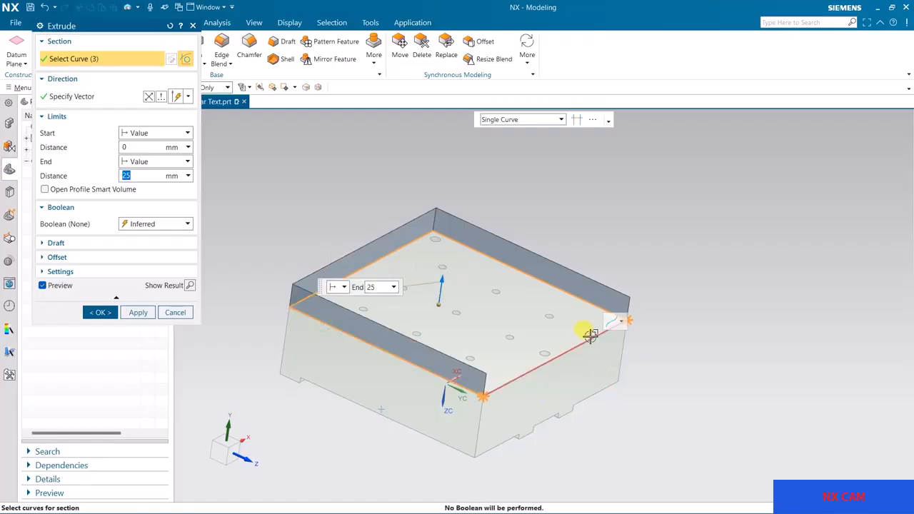
left_click(590, 337)
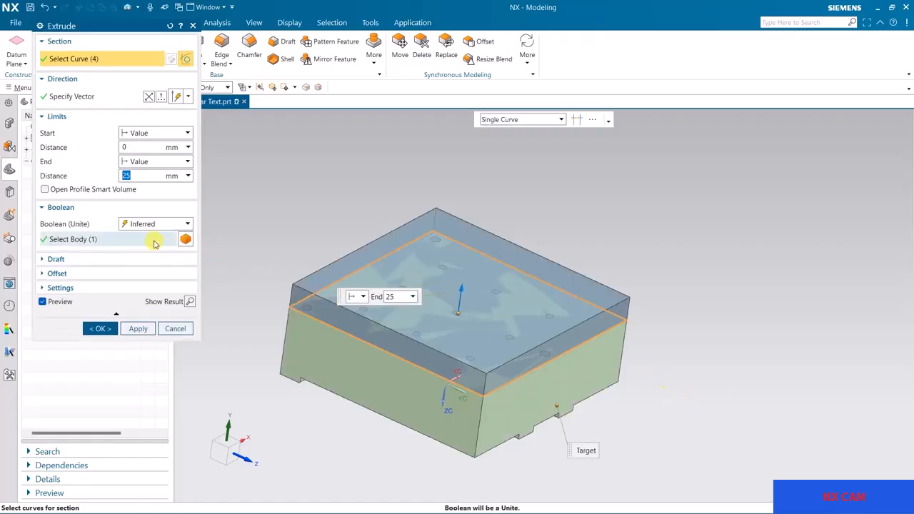
Step: Set the extrusion's Boolean to None and reverse its direction into the block
left_click(151, 224)
left_click(139, 243)
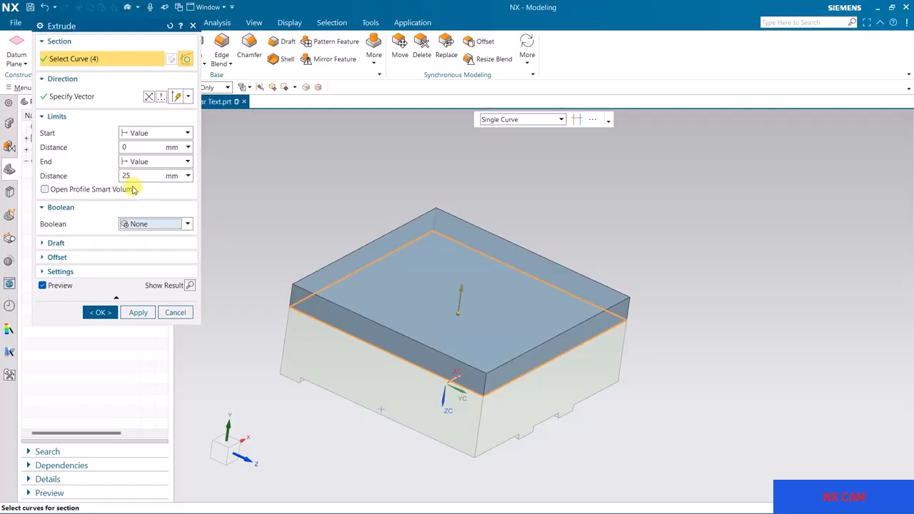
left_click(149, 97)
middle_click_drag(272, 321, 133, 198)
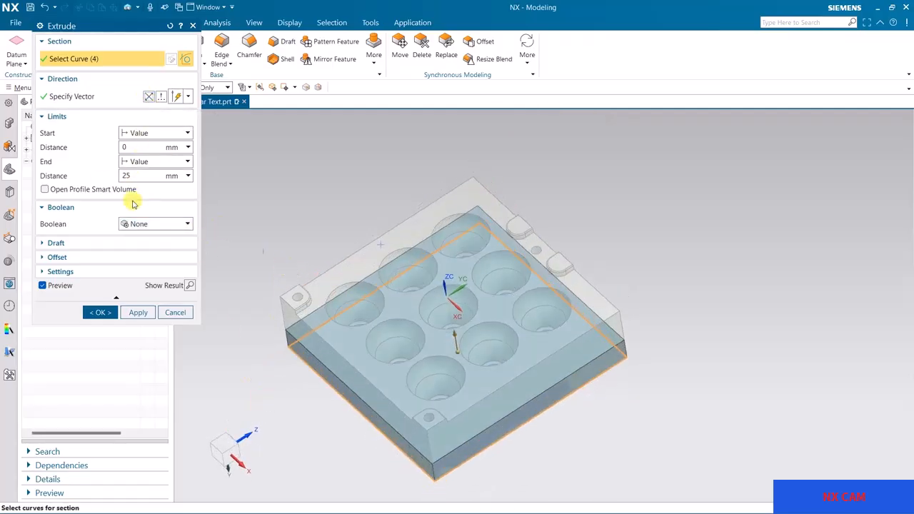
Step: Try ending the extrusion at the block's pocketed face with the Until Selected limit, and preview the result
left_click(155, 162)
left_click(150, 215)
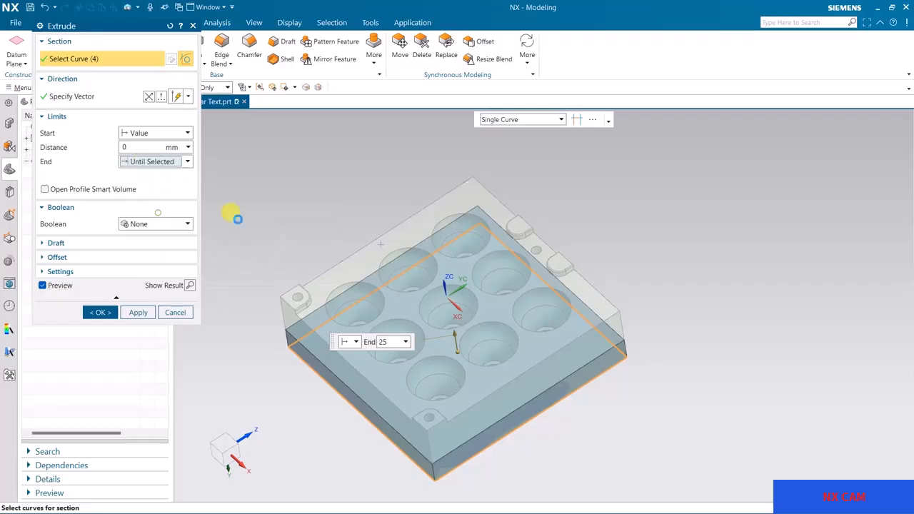
left_click(360, 261)
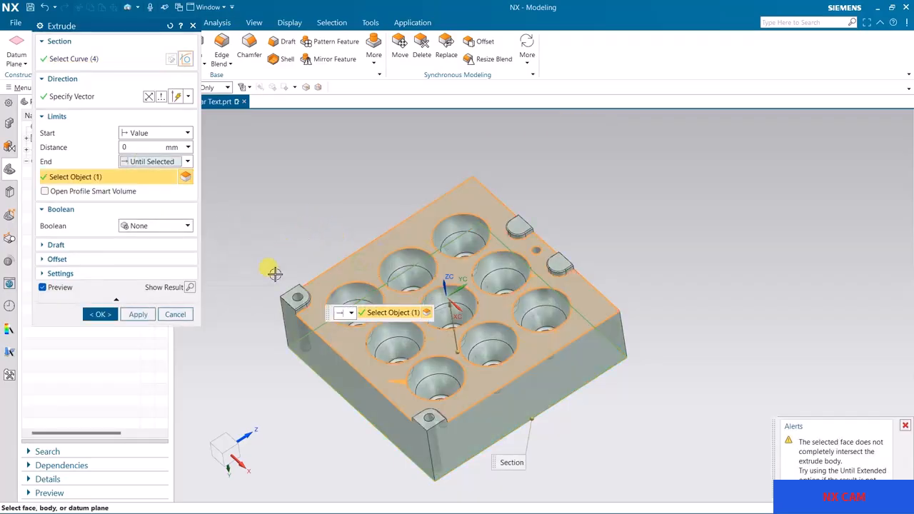
middle_click_drag(257, 350, 261, 342)
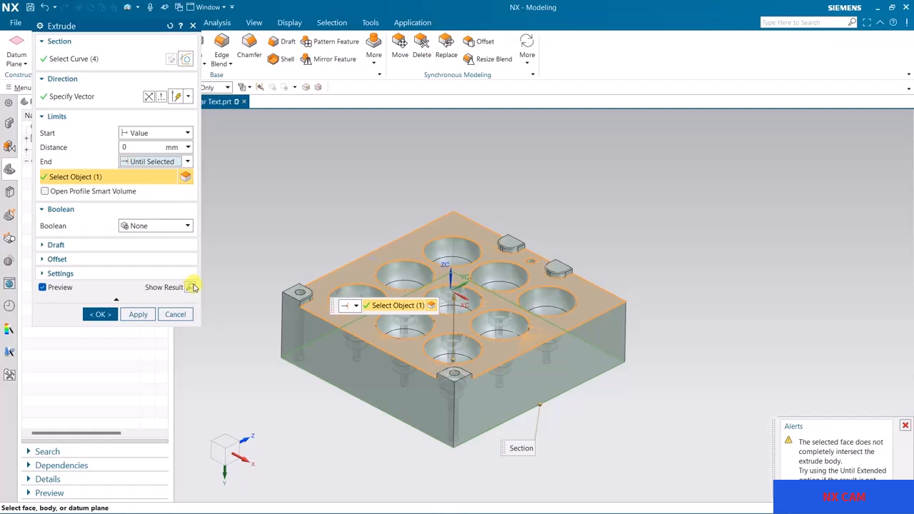
left_click(190, 286)
middle_click_drag(235, 326, 188, 331)
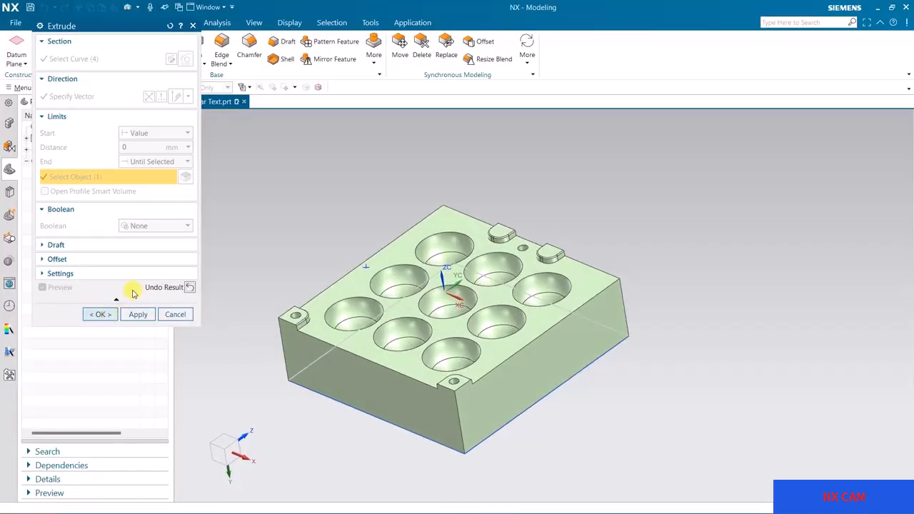
left_click(191, 287)
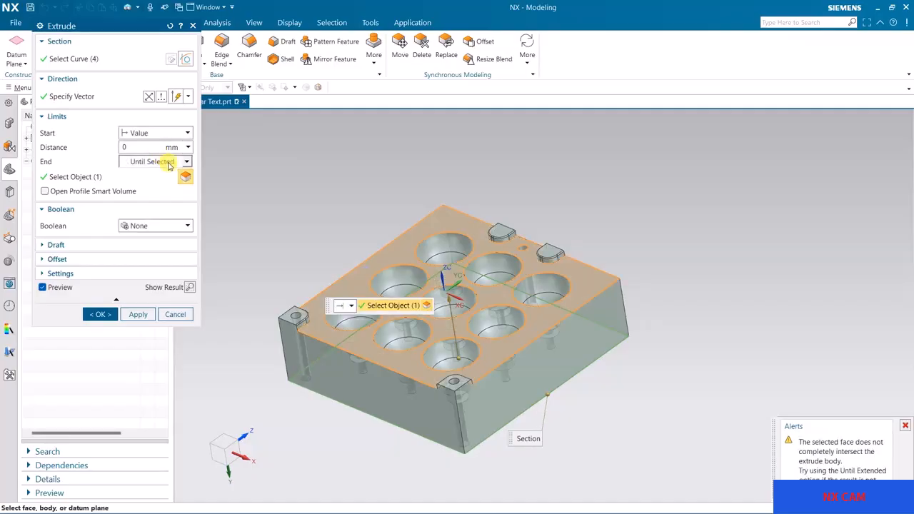
Step: Set the extrusion's end limit to Until Extended at the block's pocketed face and create the separate blank body
left_click(169, 165)
left_click(160, 226)
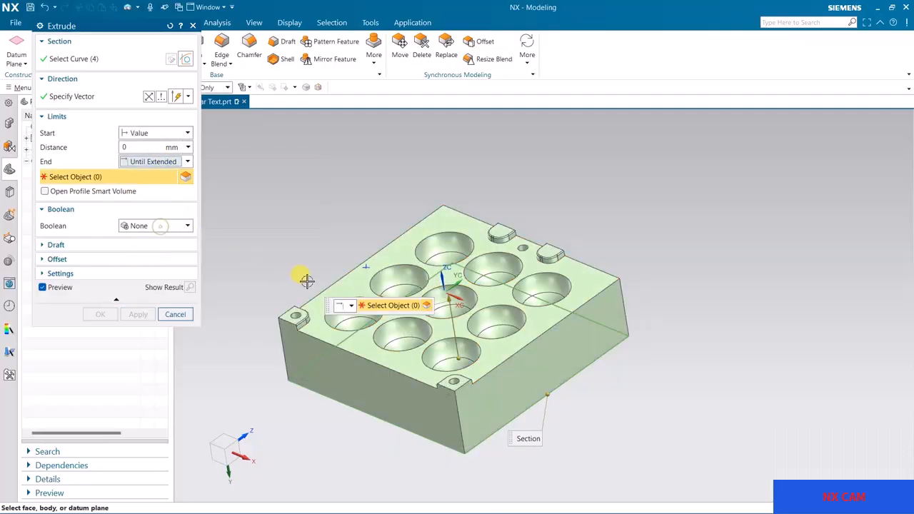
left_click(306, 252)
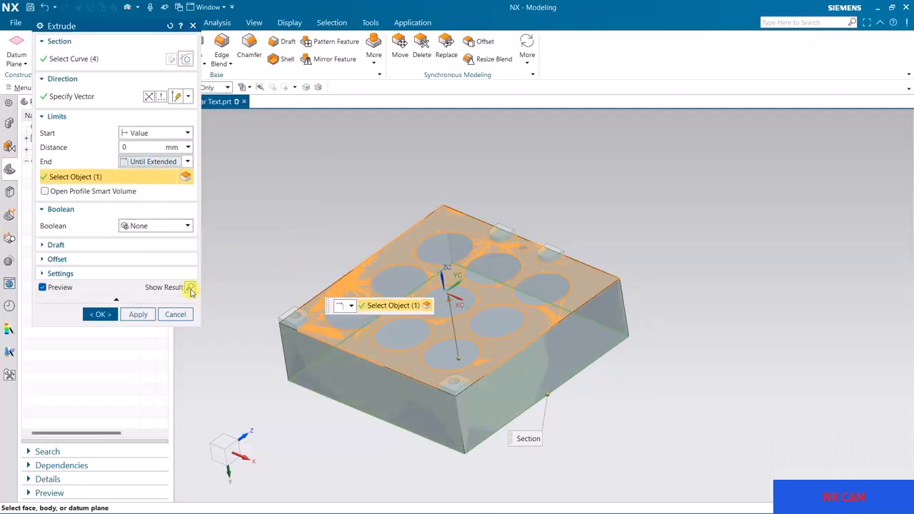
left_click(190, 287)
left_click(99, 314)
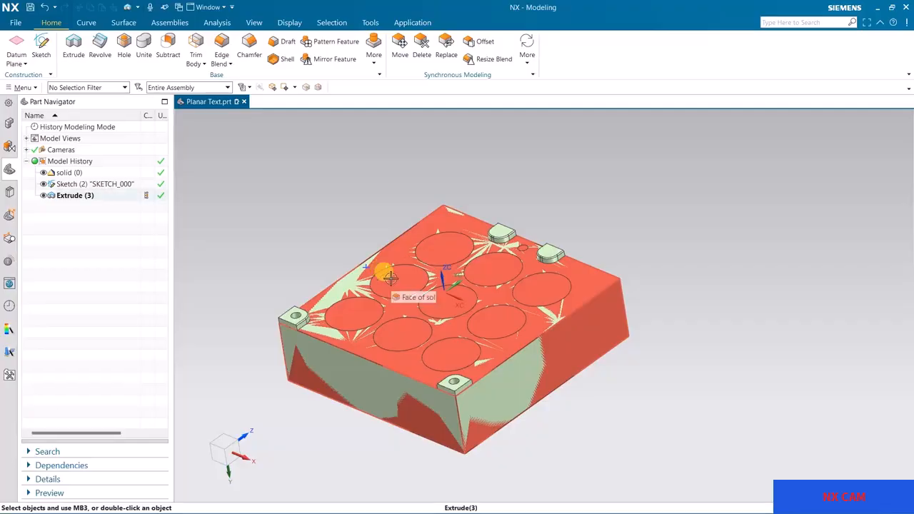
Step: Assign a light orange feature face color to the extruded blank
left_click(100, 194)
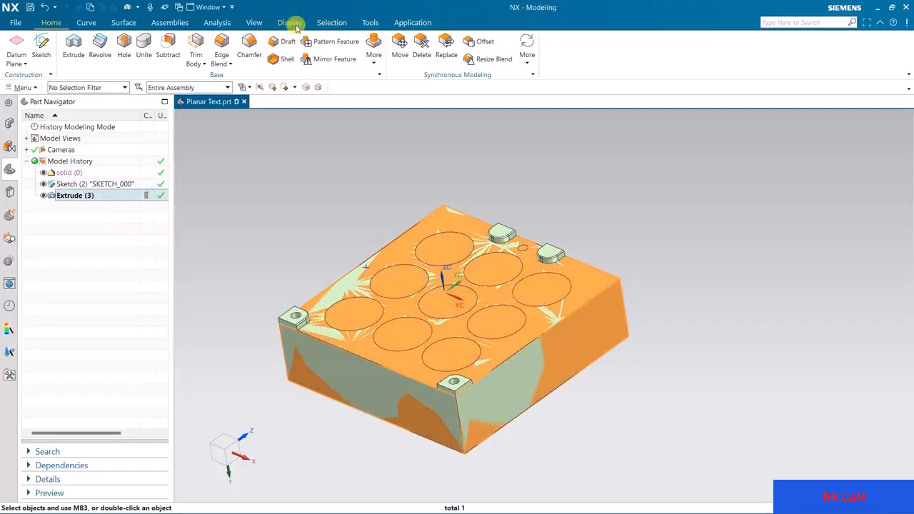
left_click(254, 22)
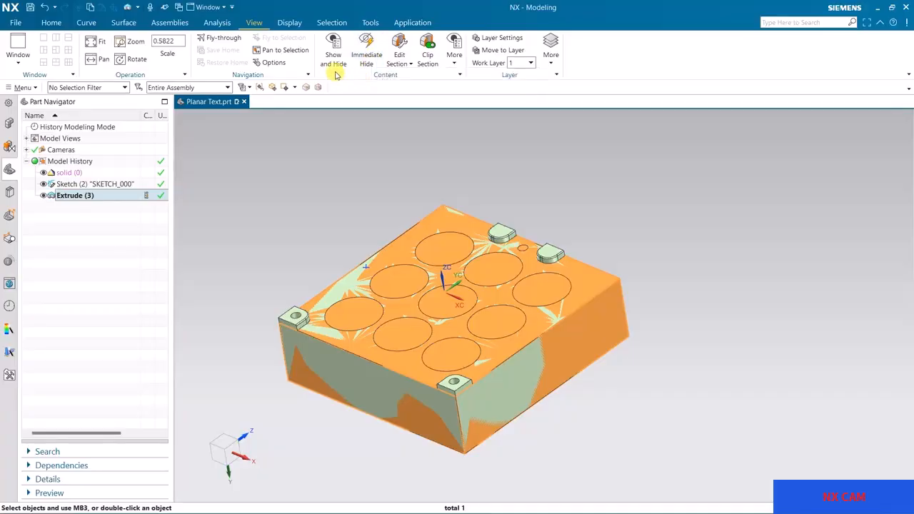
left_click(290, 23)
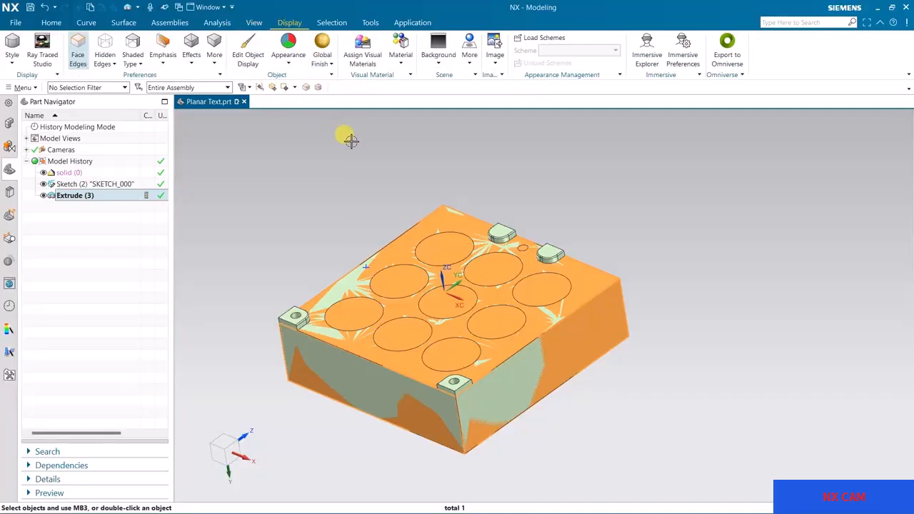
right_click(107, 197)
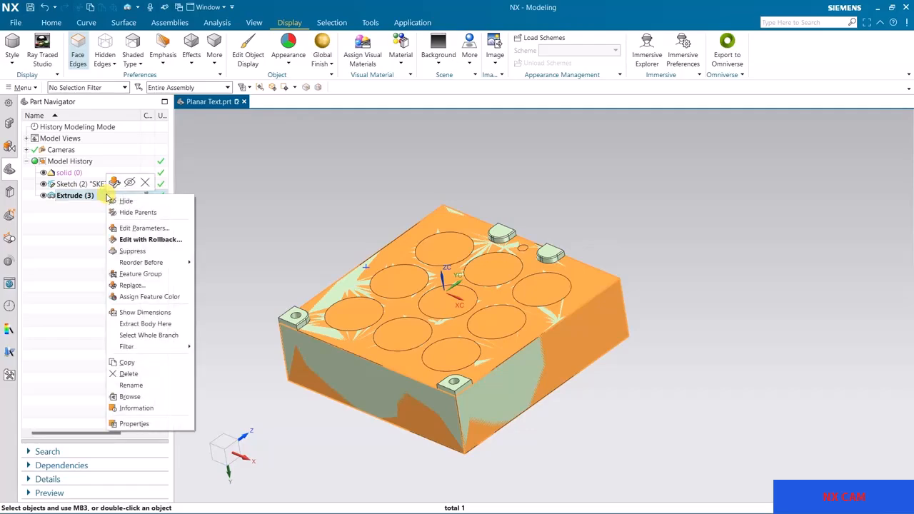
left_click(151, 296)
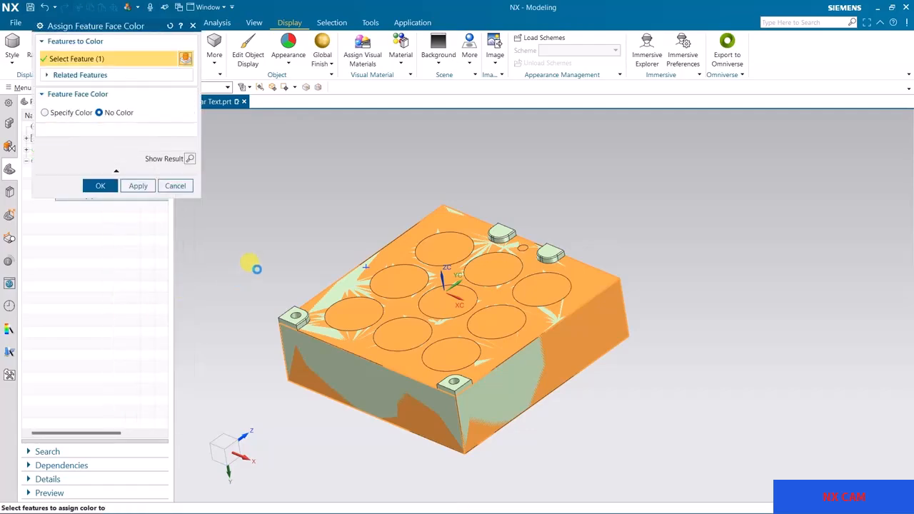
left_click(69, 113)
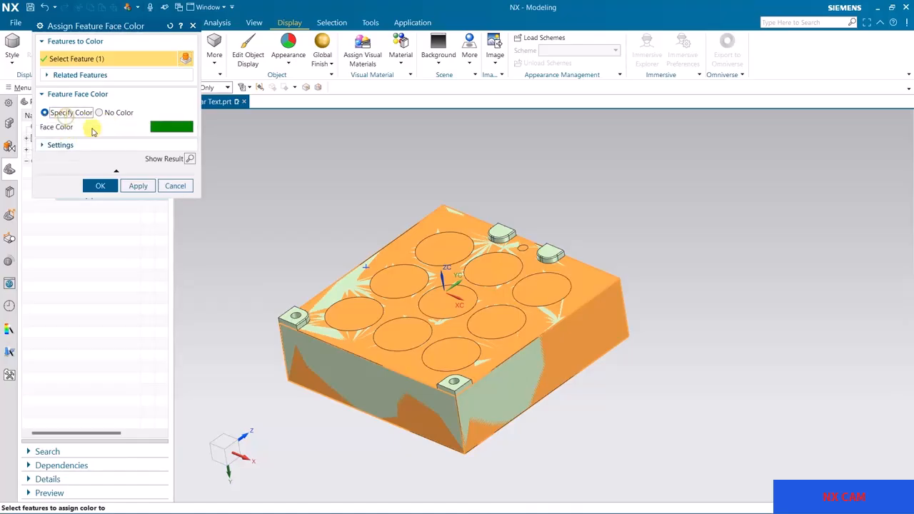
left_click(106, 146)
left_click(166, 127)
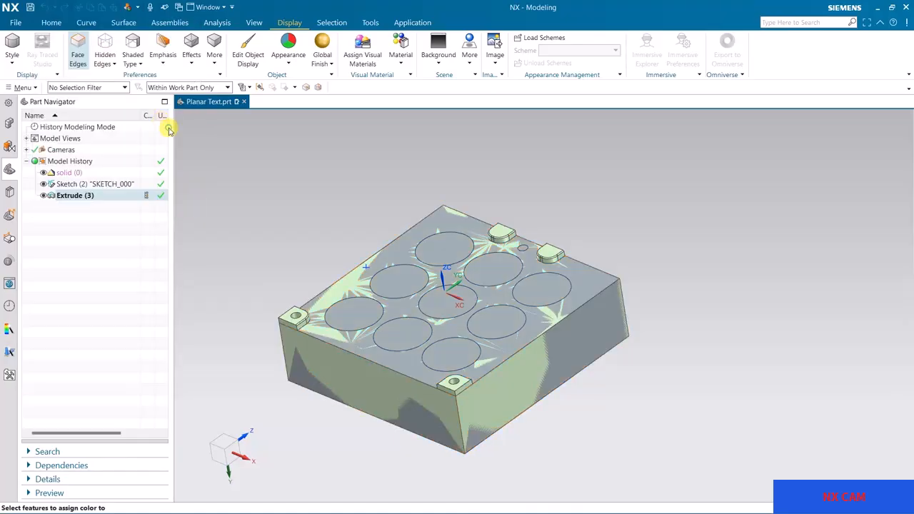
left_click(184, 132)
left_click(132, 343)
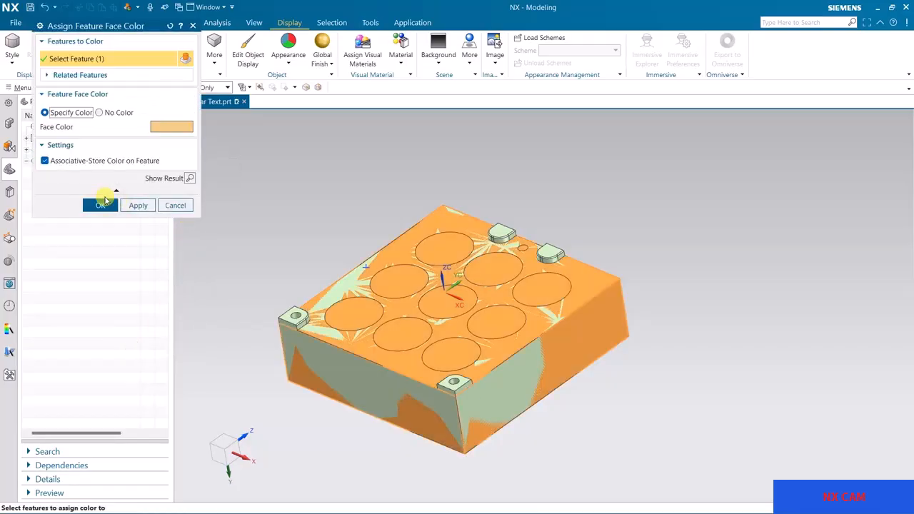
left_click(101, 205)
Step: Switch to the Manufacturing application and create a mill_planar setup with the cam_general session configuration
middle_click_drag(202, 265, 198, 221)
left_click(398, 23)
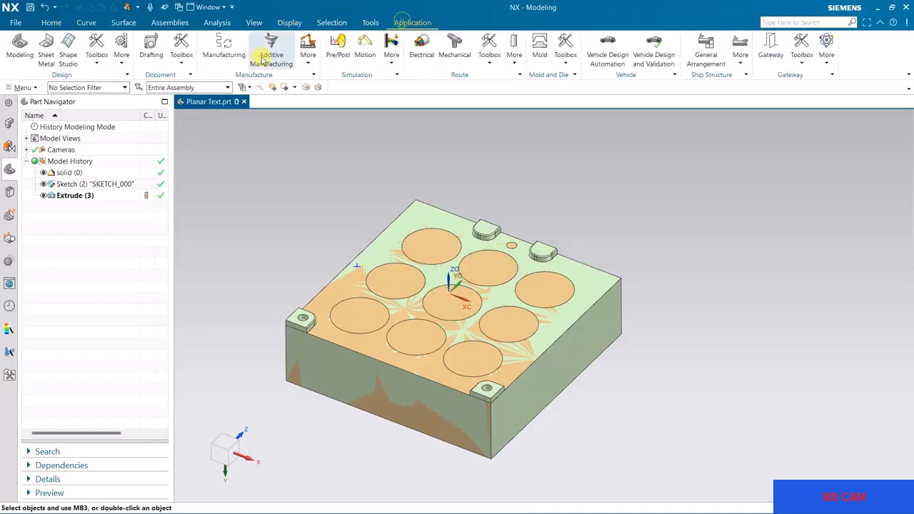
left_click(207, 53)
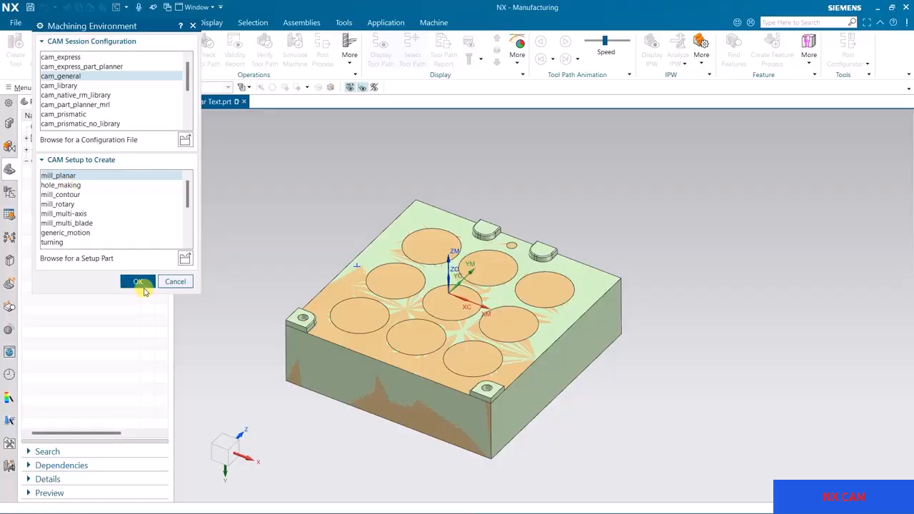
left_click(140, 282)
middle_click_drag(429, 231, 394, 348)
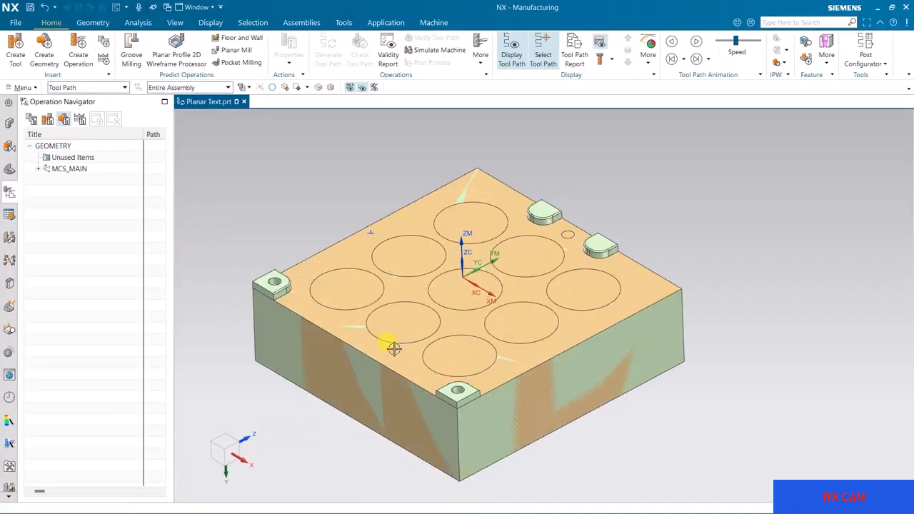
Step: Place the MCS_MAIN origin at the centre of the block's middle circle and rotate it so ZM points upward along ZC
left_click(39, 169)
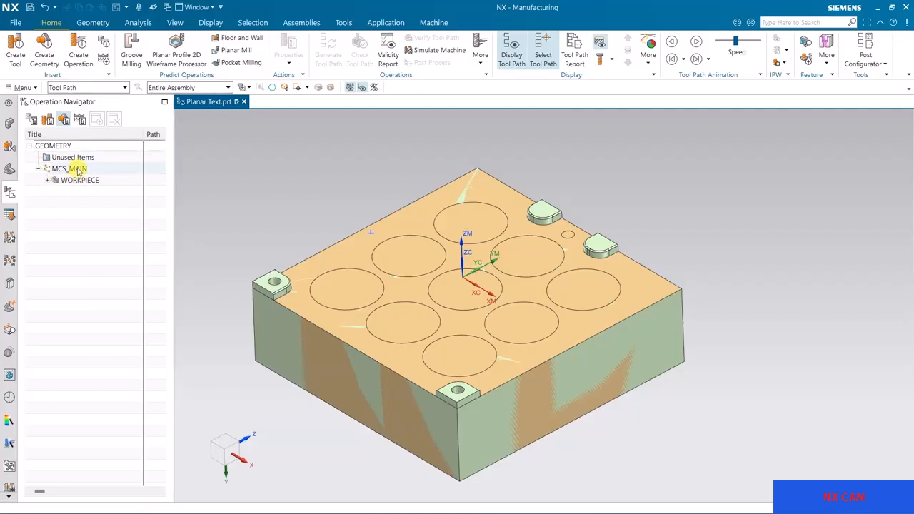
left_click(76, 169)
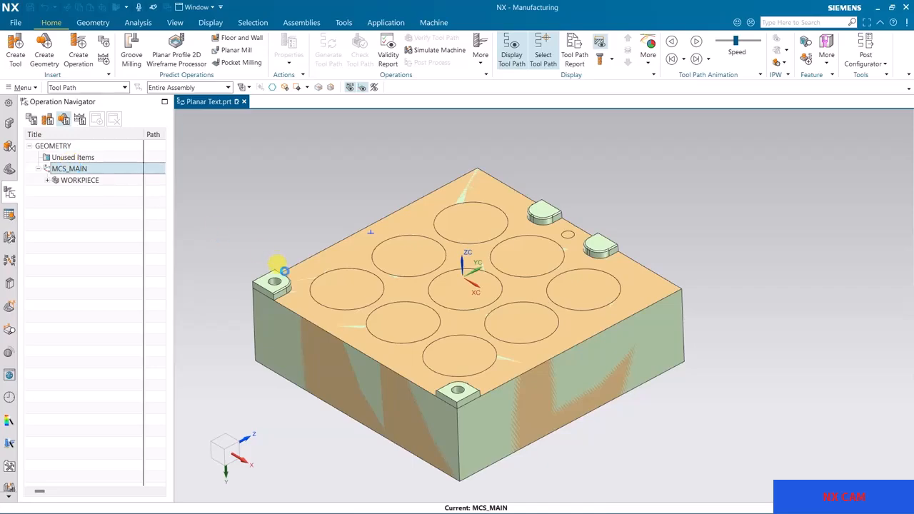
left_click(463, 307)
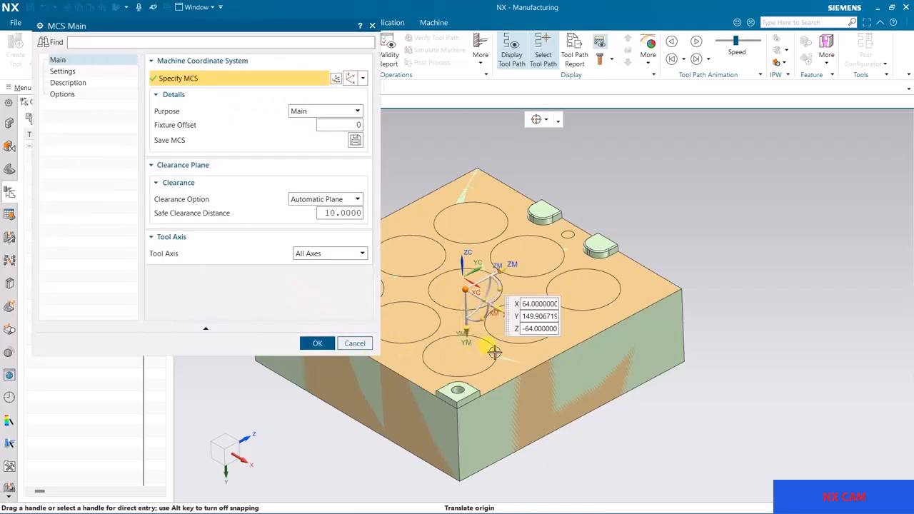
middle_click_drag(638, 345, 700, 317, "shift")
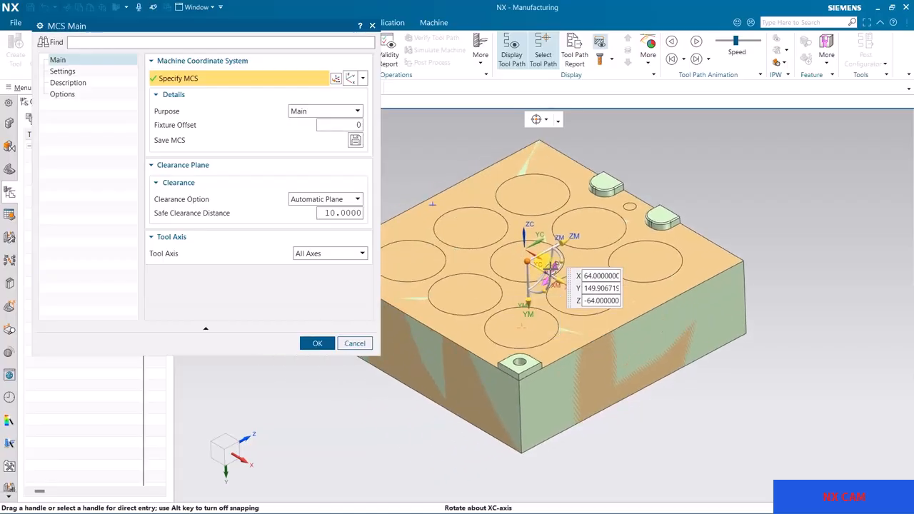
left_click_drag(554, 266, 529, 258)
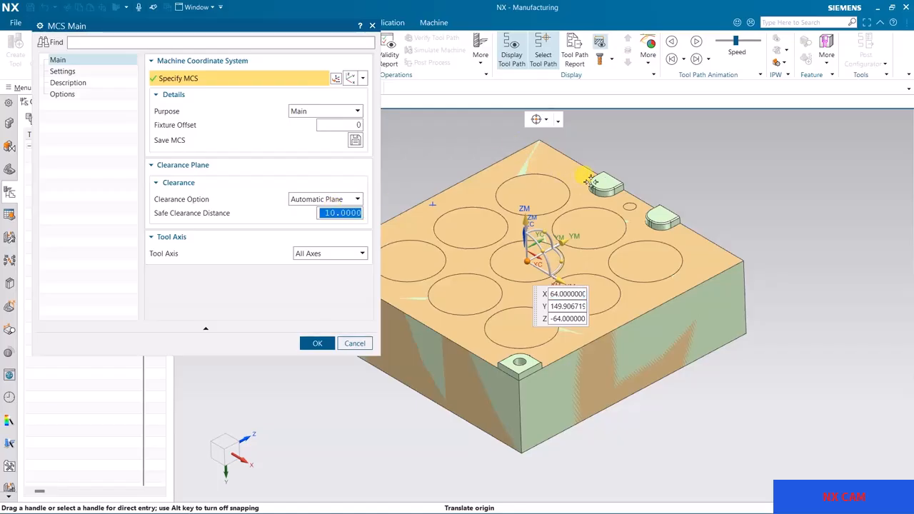
left_click(316, 345)
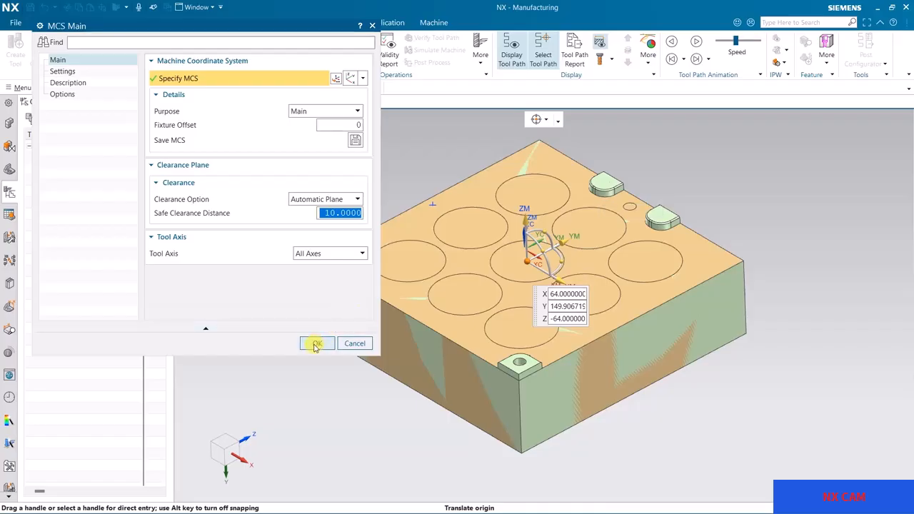
mouse_move(335, 384)
middle_mouse_down()
mouse_move(351, 416)
mouse_move(351, 374)
mouse_move(327, 370)
mouse_move(348, 387)
mouse_move(321, 376)
middle_mouse_up()
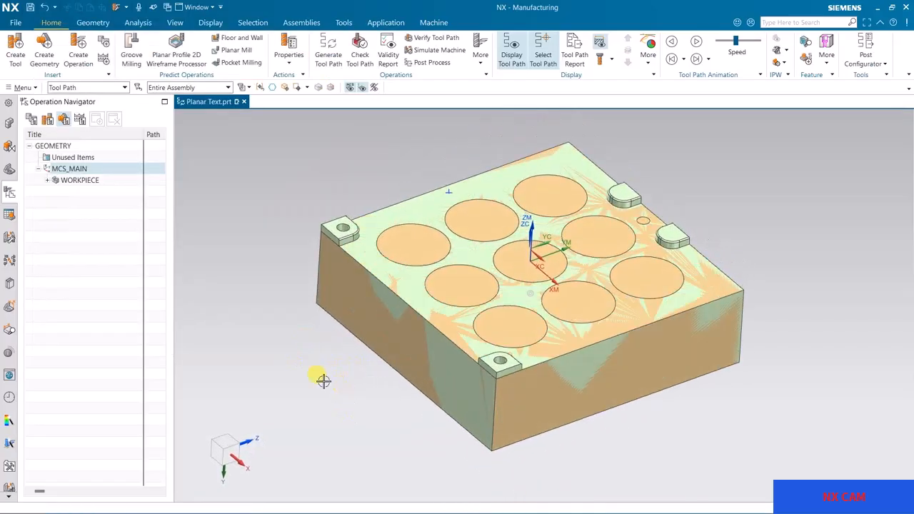
Step: Create a ball mill in the machine tool view with a 0.5 ball diameter, 10 taper angle and 10 flute length
left_click(47, 120)
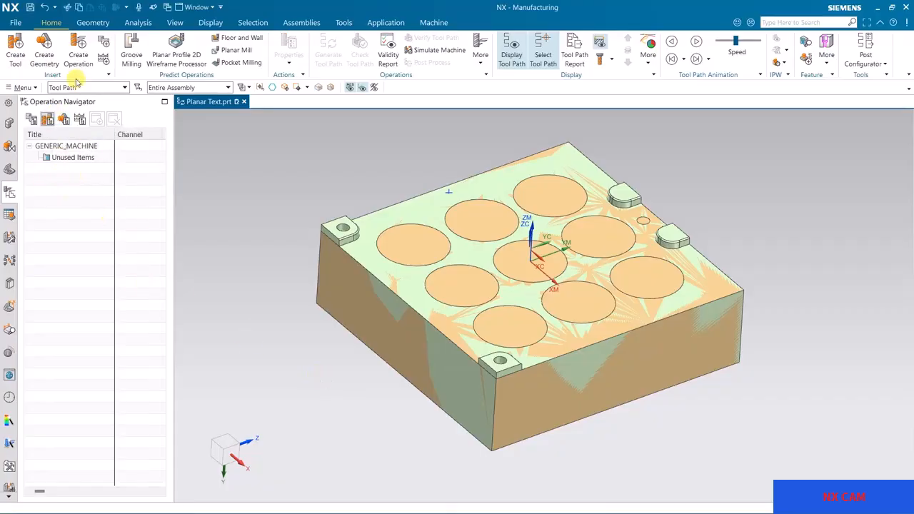
left_click(79, 51)
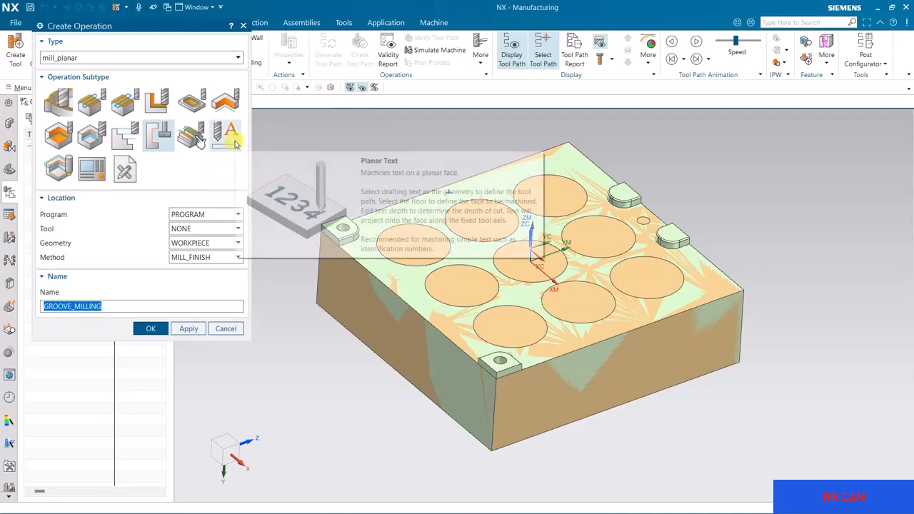
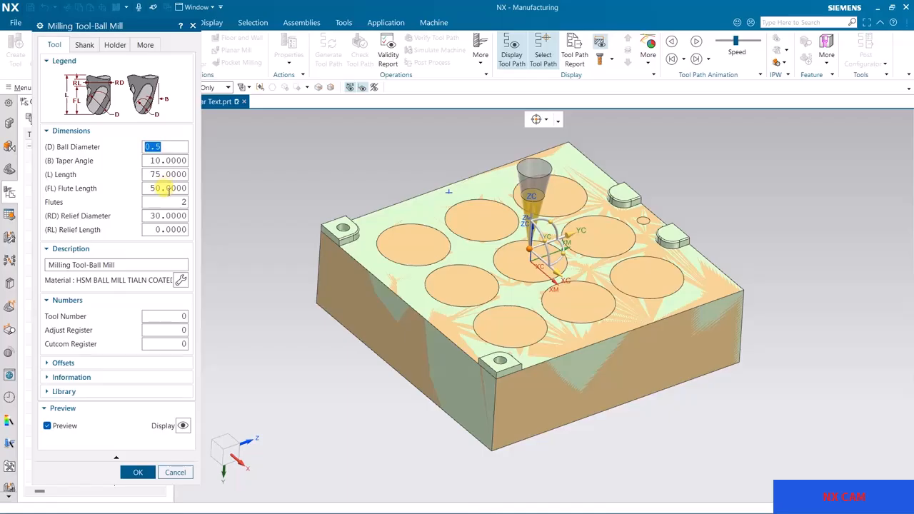
left_click(168, 188)
type("10")
double_click(157, 187)
middle_click_drag(420, 177, 390, 200)
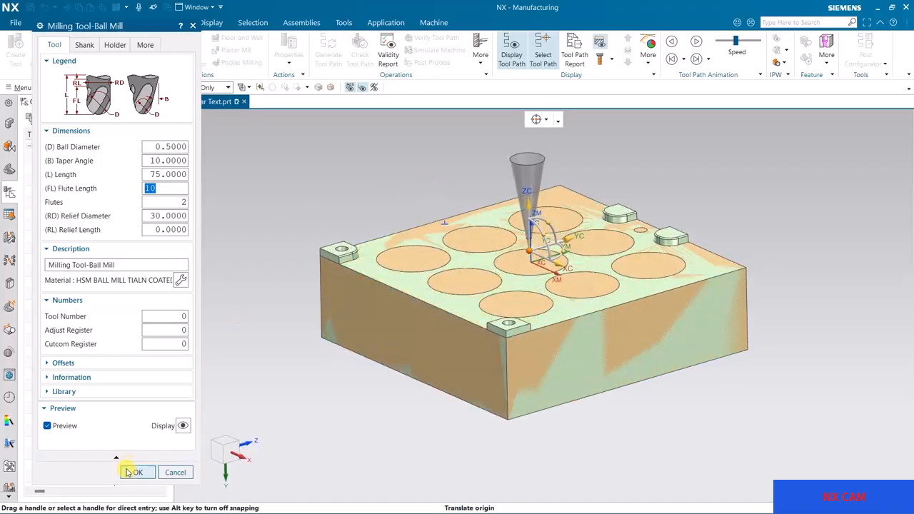
left_click(130, 473)
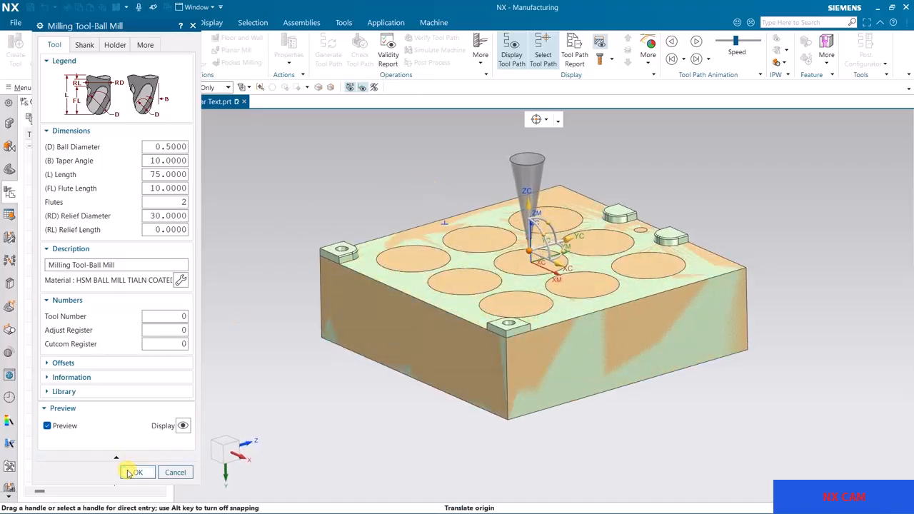
Step: Search the available commands for NOTE
middle_click_drag(402, 197, 408, 243)
scroll(437, 236, "up", 2)
left_click(435, 235)
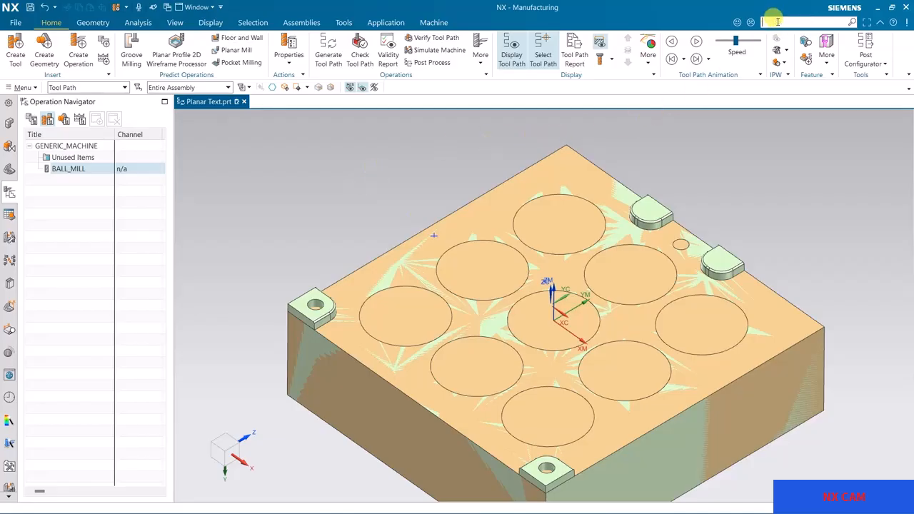
type("NOTE")
key("Return")
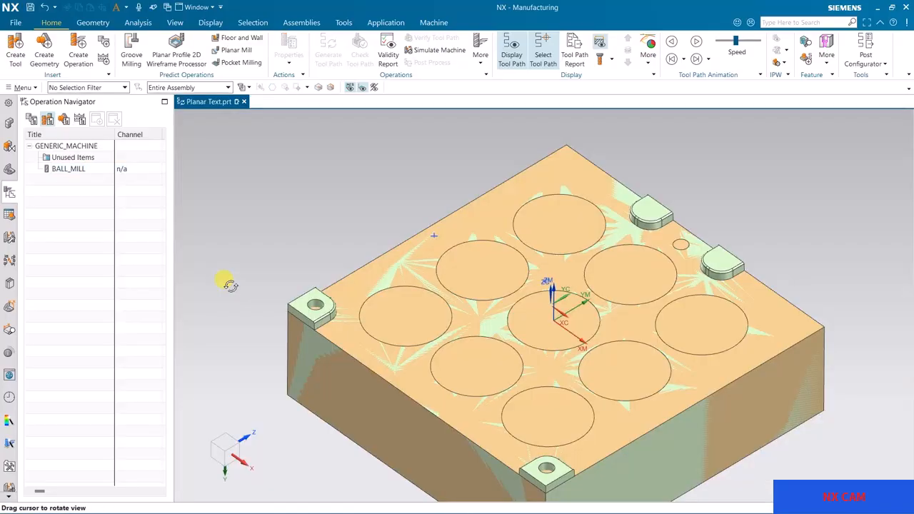
Step: Start a new note and enable vertical text for it
left_click(22, 87)
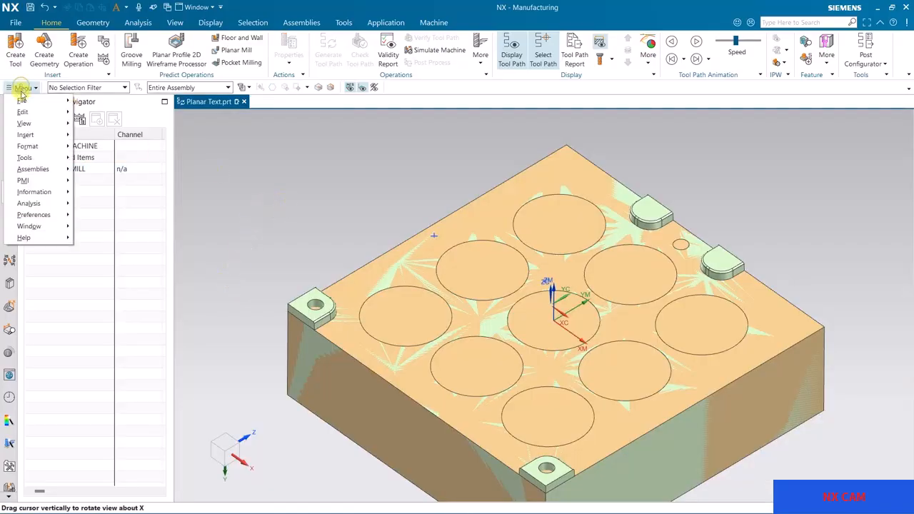
mouse_move(34, 123)
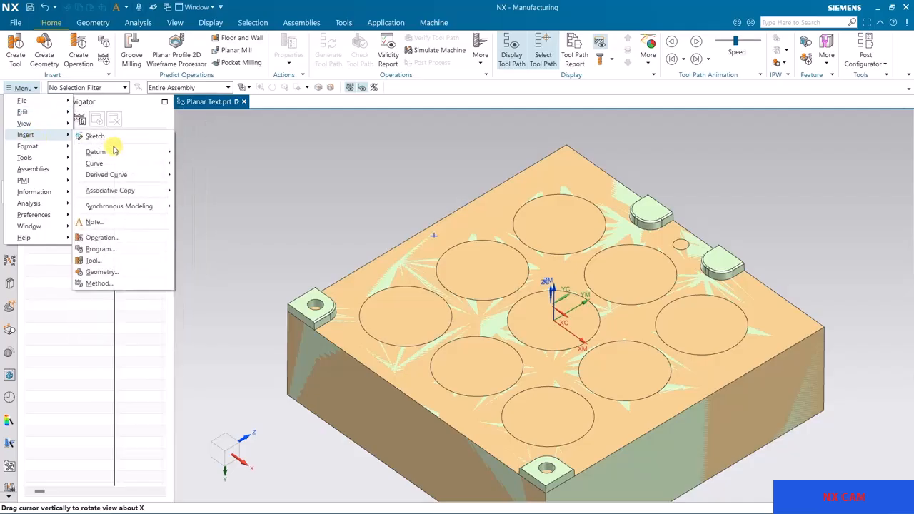
left_click(207, 218)
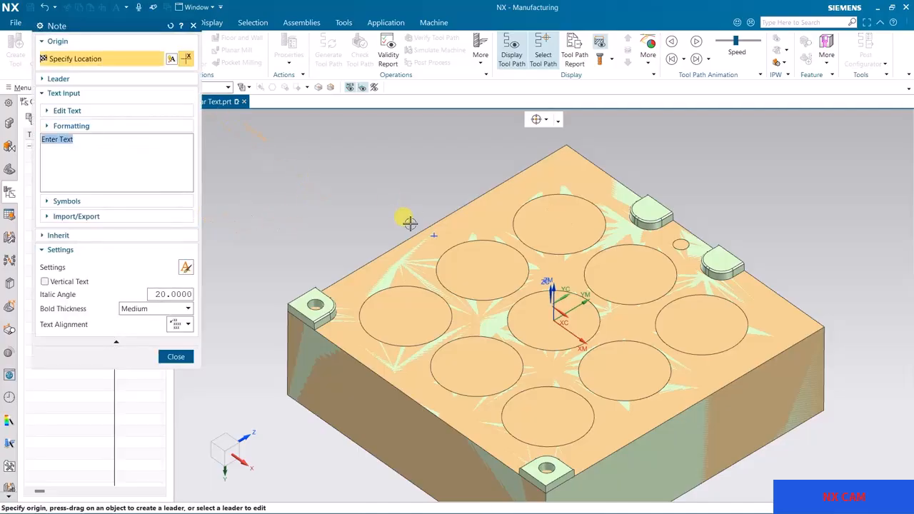
scroll(432, 236, "up", 3)
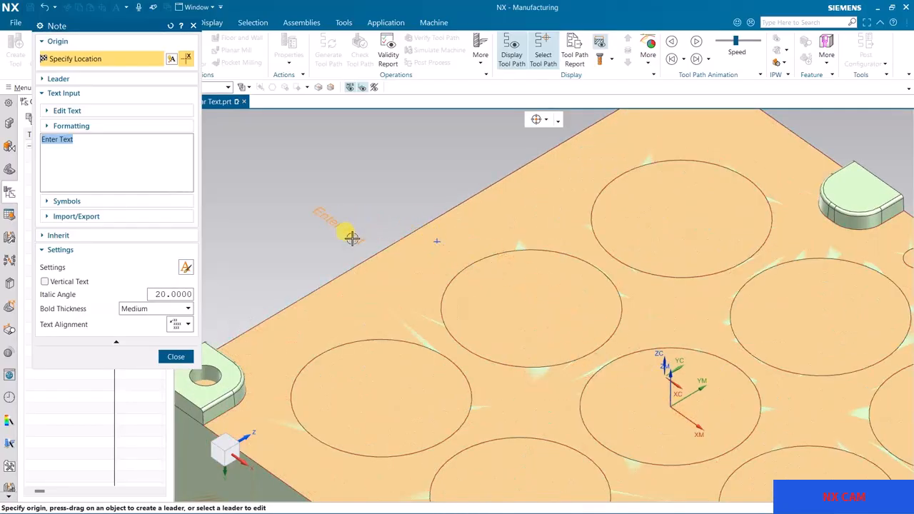
scroll(405, 245, "down", 1)
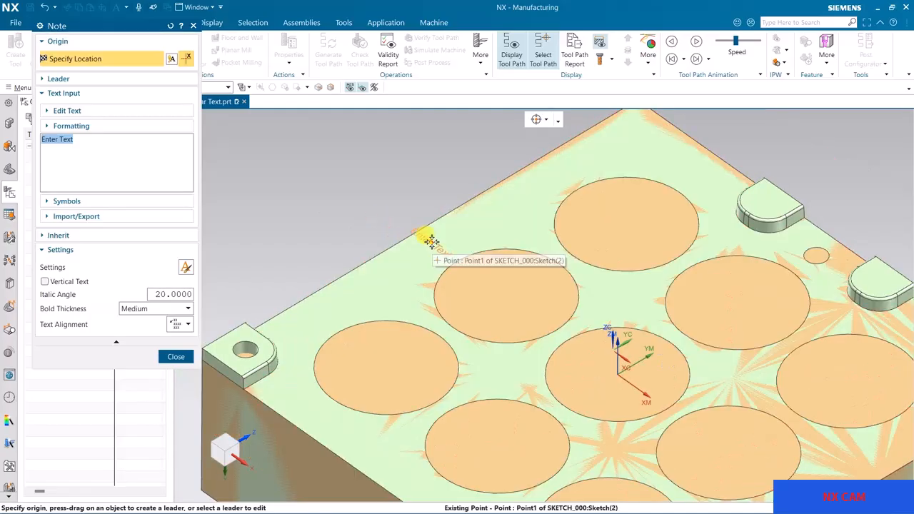
left_click(46, 282)
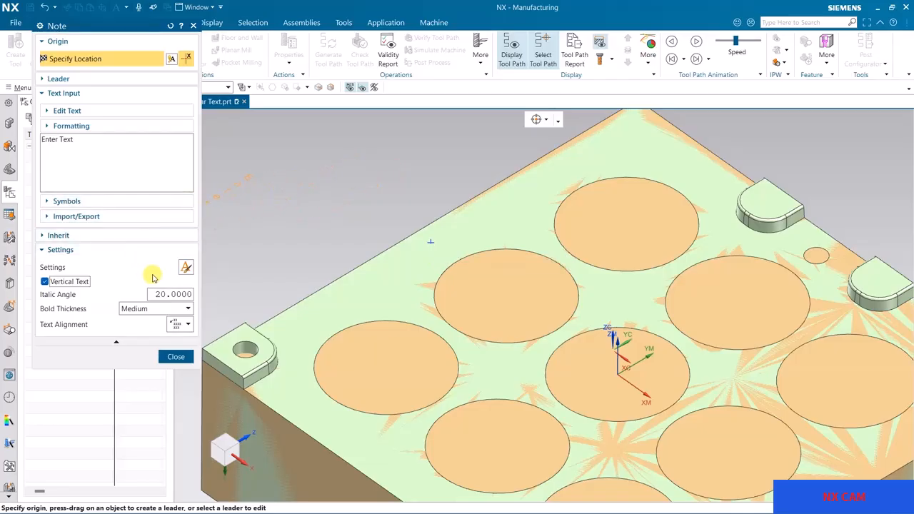
Step: Set the note's lettering height to 6 in its text settings
left_click(184, 267)
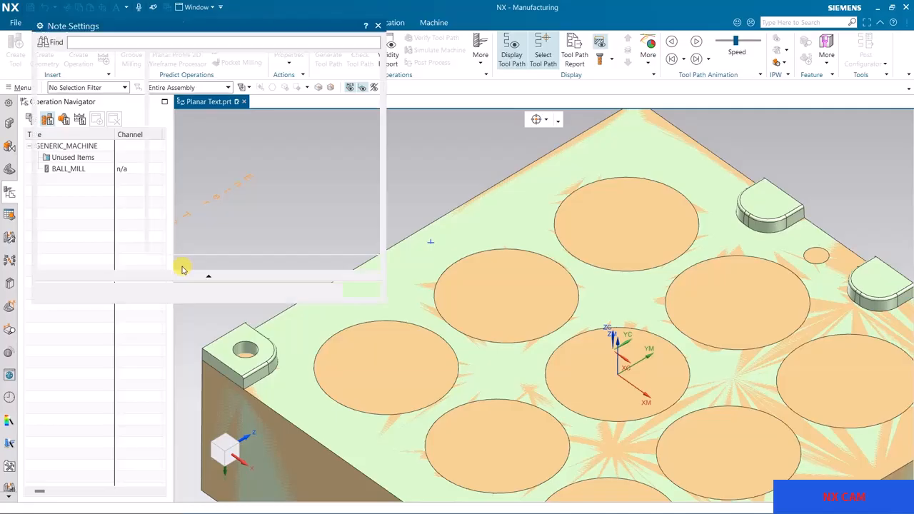
left_click_drag(251, 26, 623, 119)
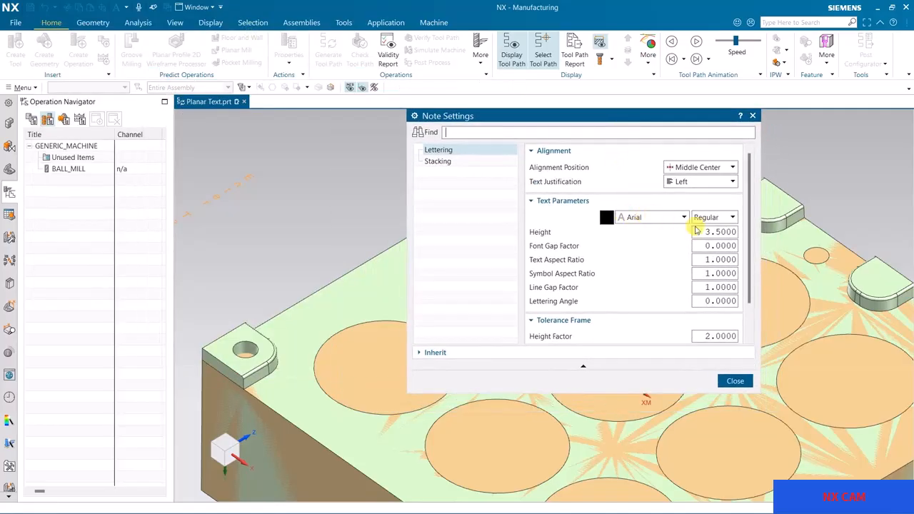
type("6")
left_click(725, 246)
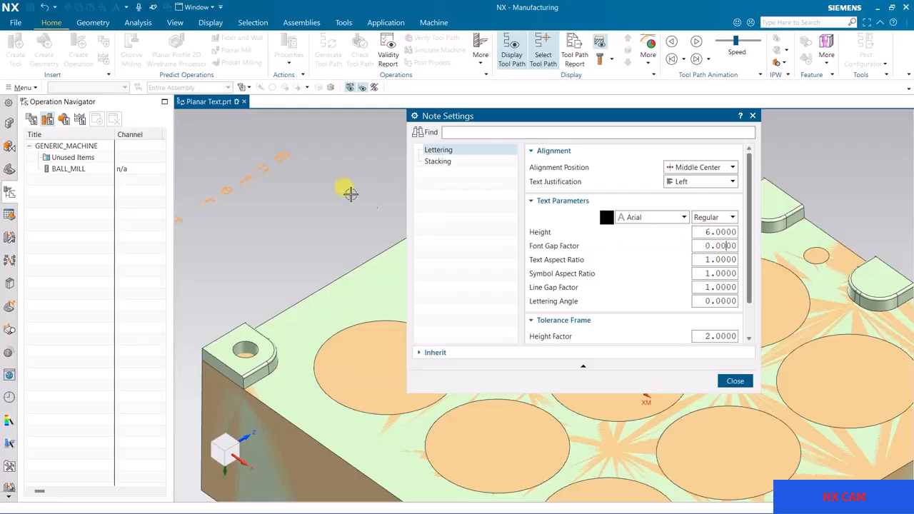
Step: Choose the Txt font for the note's lettering and accept the settings
left_click(638, 218)
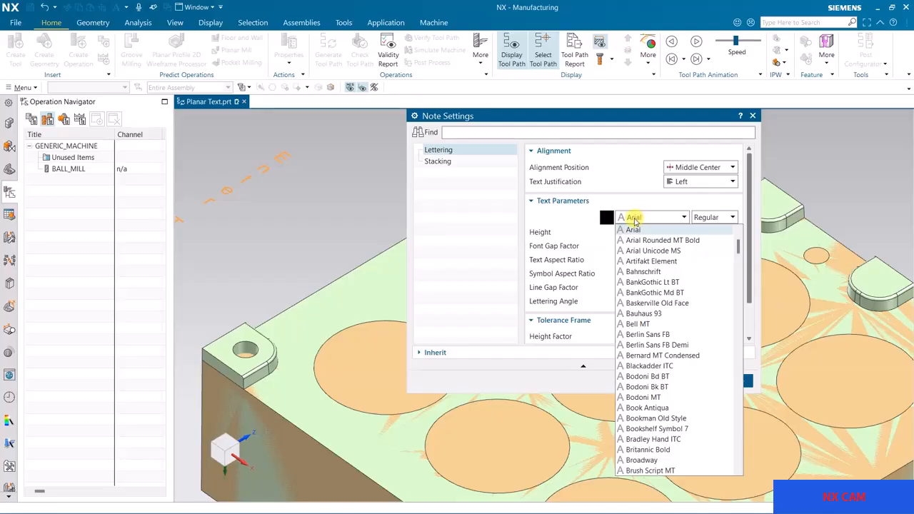
key("t")
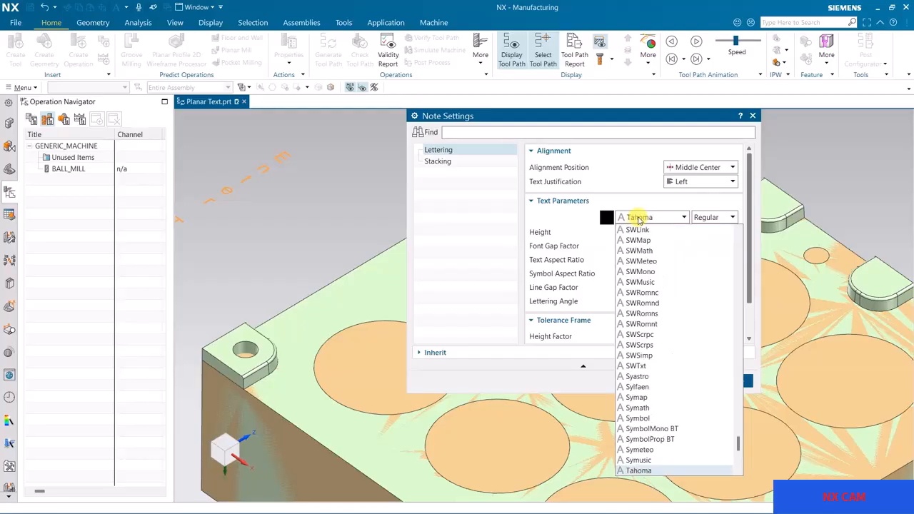
left_click(640, 220)
scroll(644, 218, "down", 2)
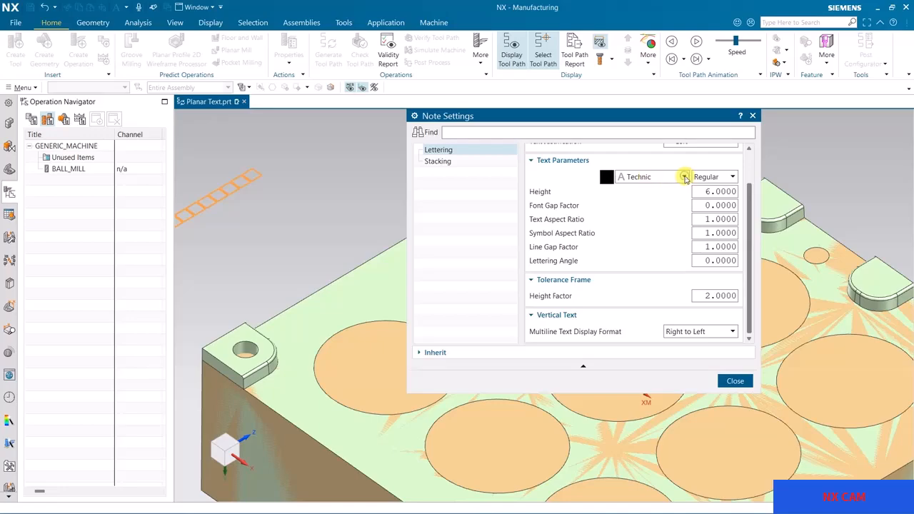
left_click(685, 178)
left_click(622, 252)
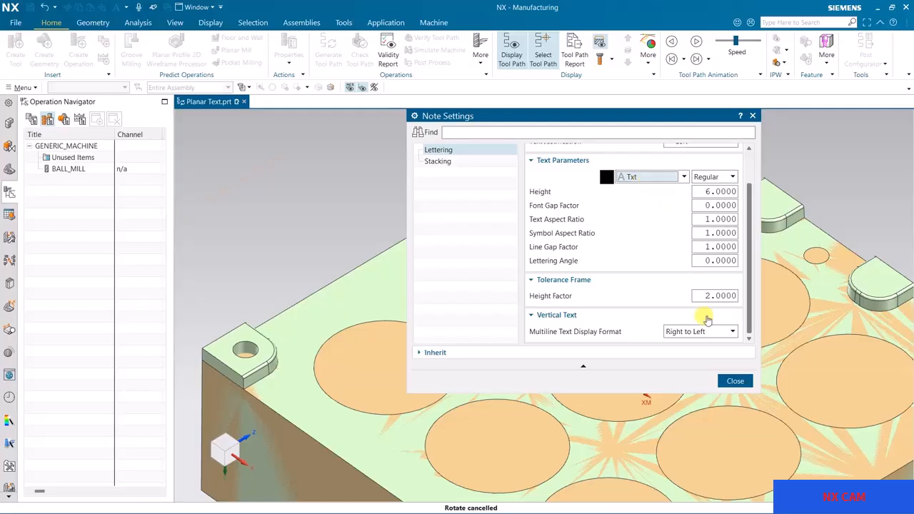
left_click(732, 381)
Step: Replace the note text with CAD NX CAM and place it on the existing sketch point near the block's edge
left_click_drag(467, 235, 413, 235)
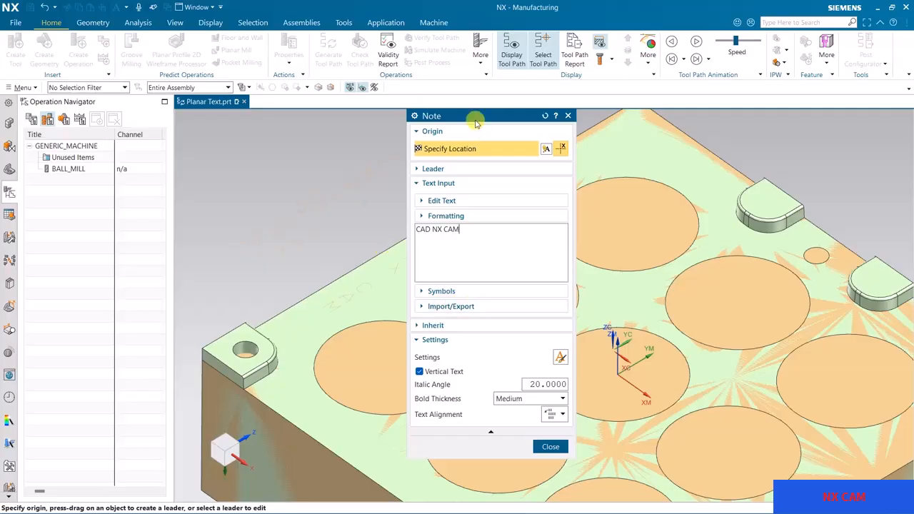
left_click_drag(476, 119, 445, 129)
left_click_drag(292, 164, 146, 170)
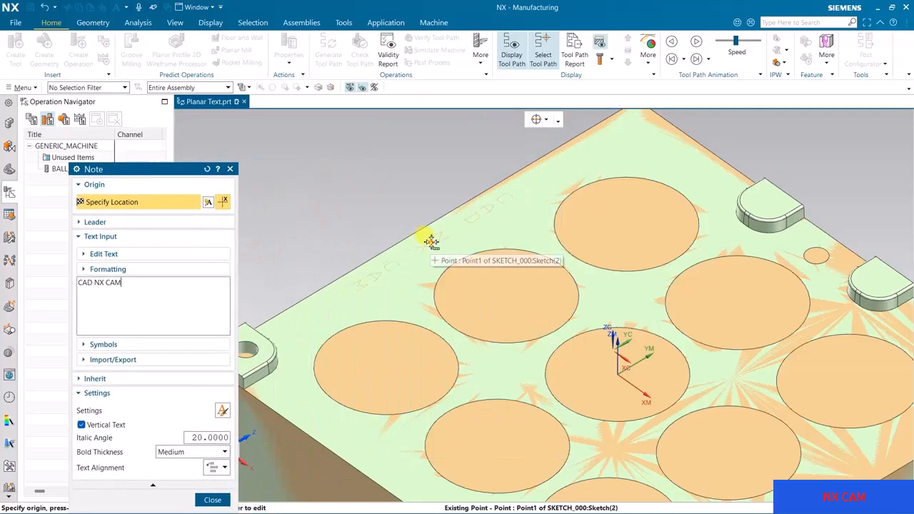
left_click(432, 242)
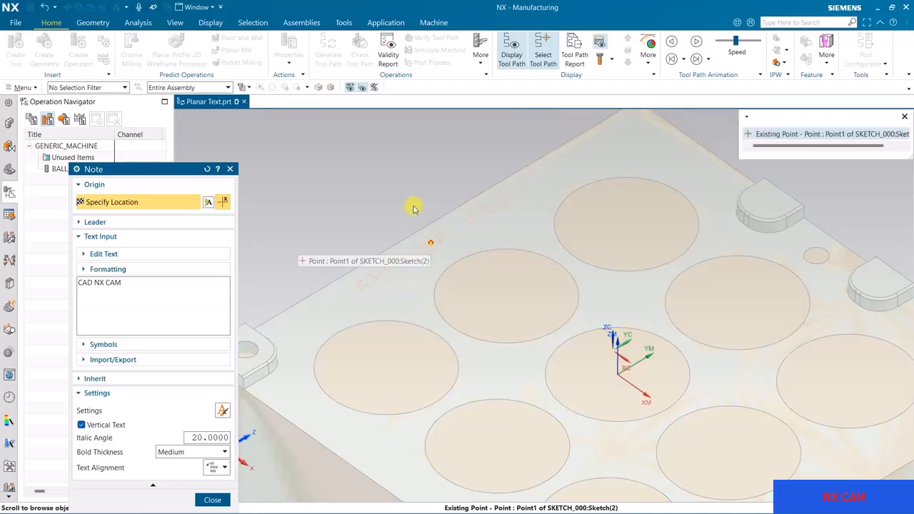
left_click(762, 135)
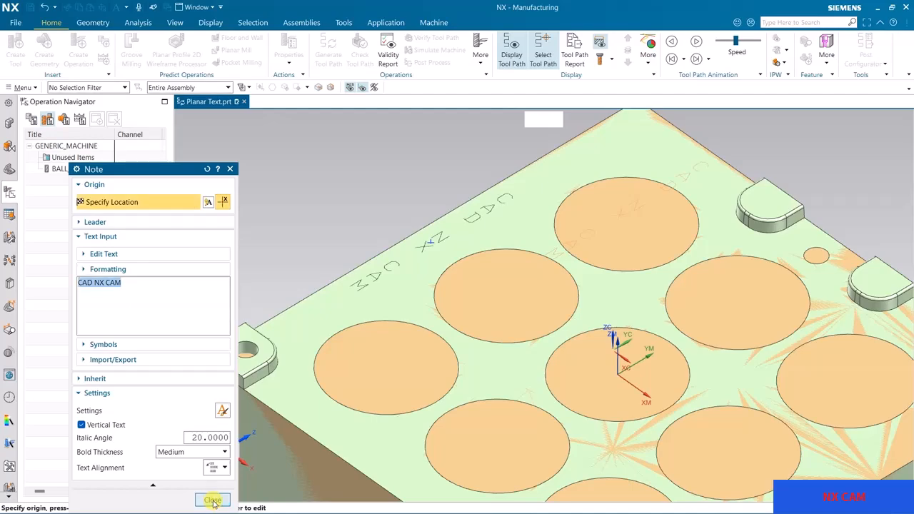
left_click(212, 500)
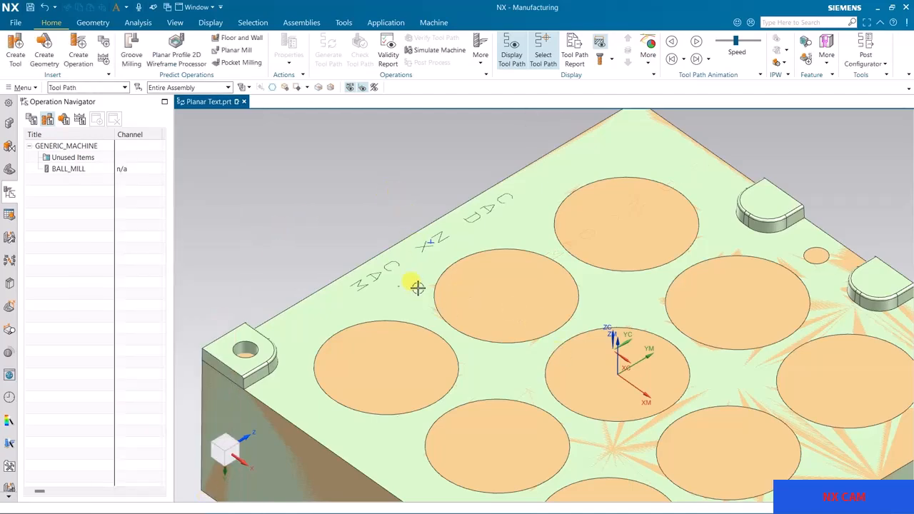
Step: Hide the Extrude (3) blank body so the part with its round pockets is exposed
scroll(362, 259, "up", 2)
scroll(361, 259, "down", 3)
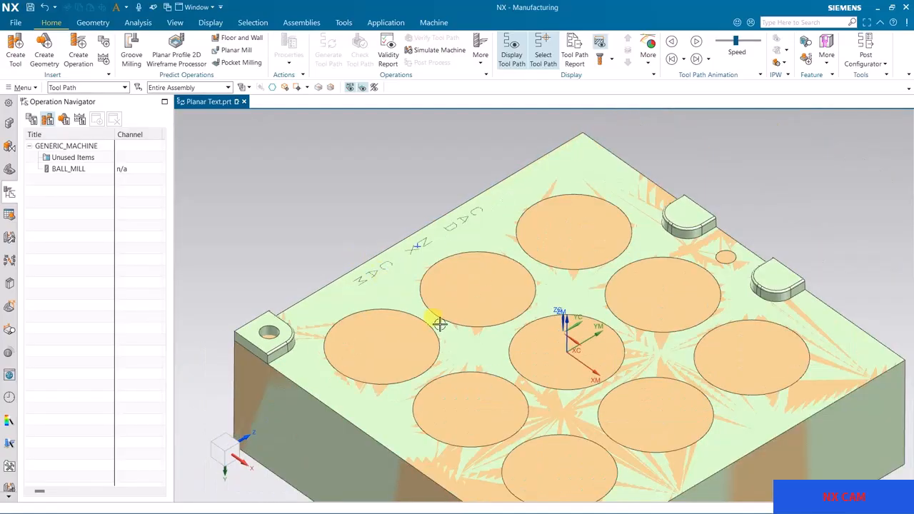
mouse_move(380, 187)
middle_mouse_down()
mouse_move(390, 173)
mouse_move(410, 171)
mouse_move(386, 180)
middle_mouse_up()
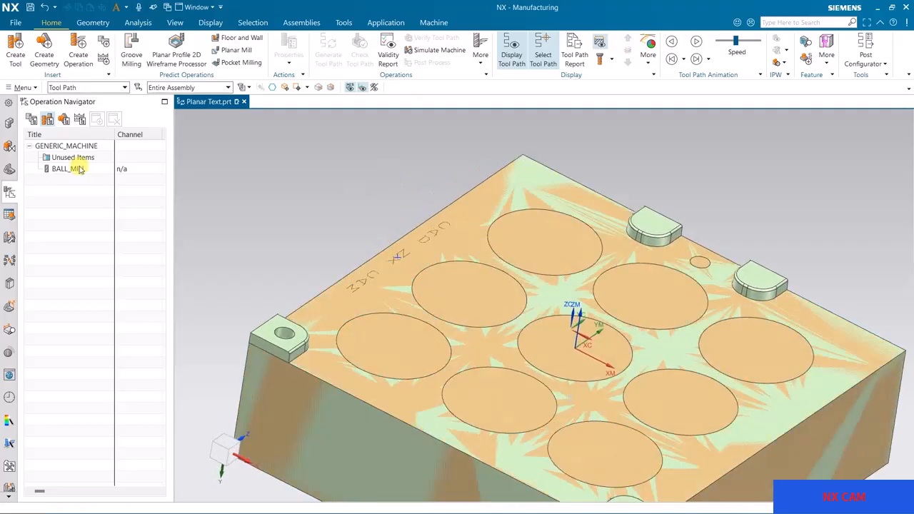
left_click(8, 172)
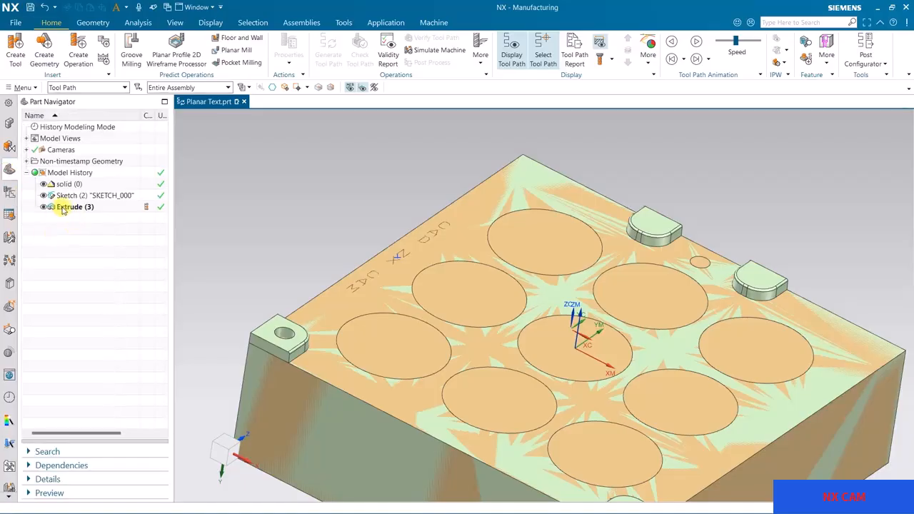
right_click(63, 208)
left_click(82, 213)
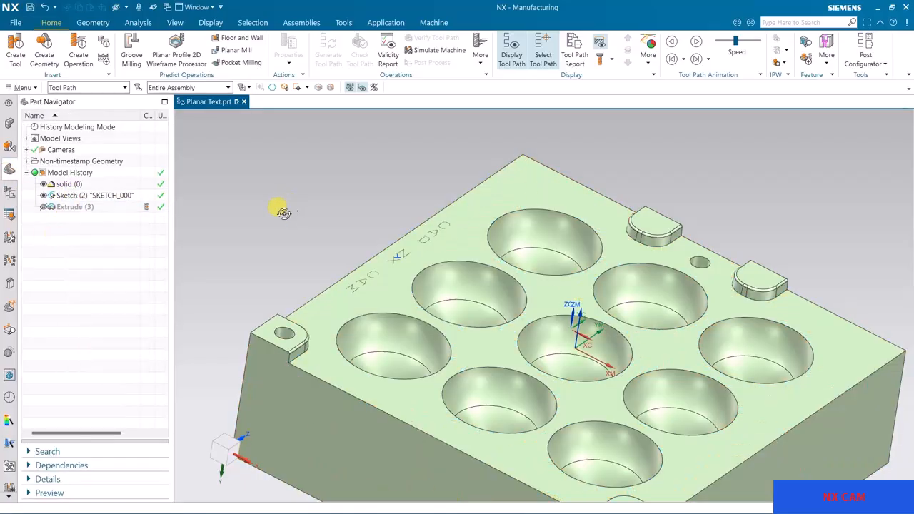
middle_click_drag(289, 210, 271, 207)
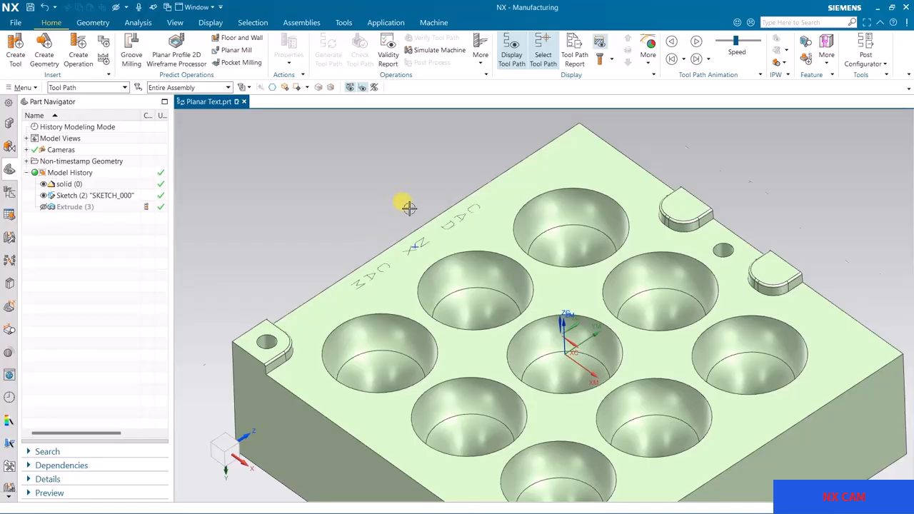
Step: Create a mill_planar Planar Text operation using the BALL_MILL tool, the WORKPIECE geometry and the MILL_FINISH method
scroll(408, 207, "up", 2)
left_click(75, 61)
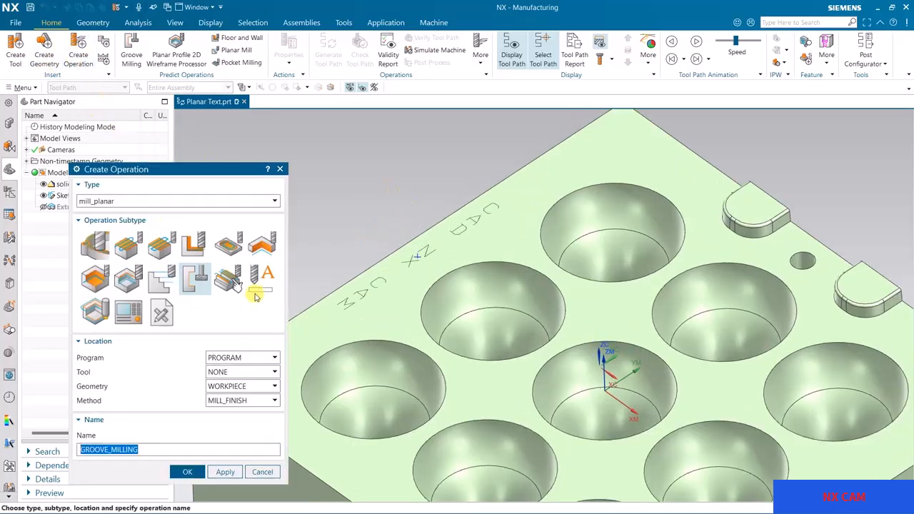
left_click(262, 277)
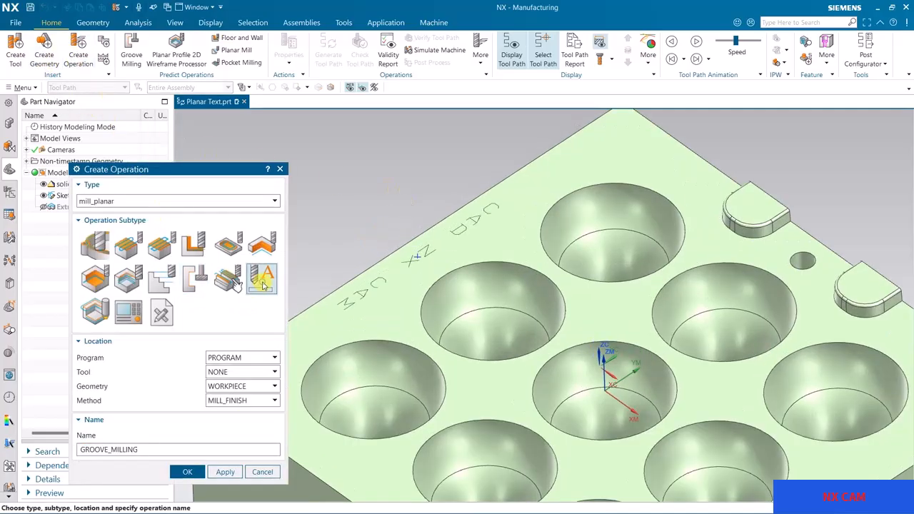
left_click(228, 372)
left_click(225, 394)
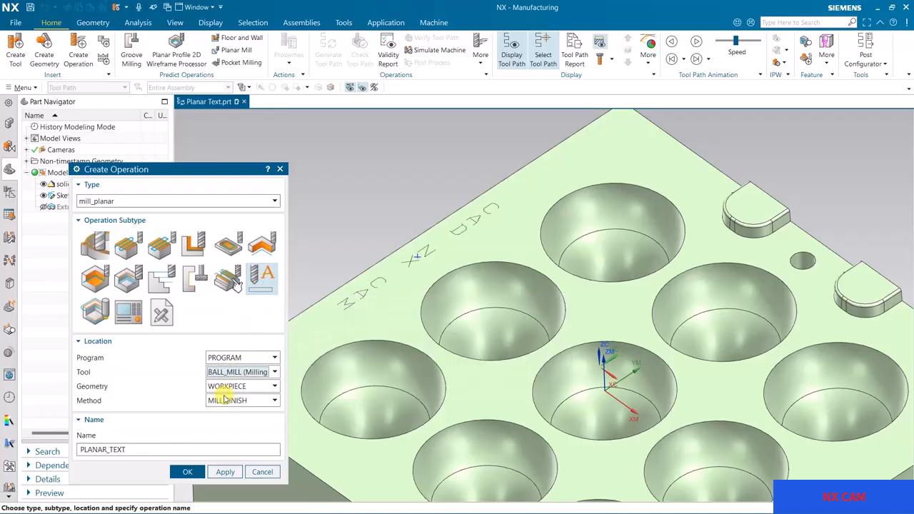
left_click(187, 471)
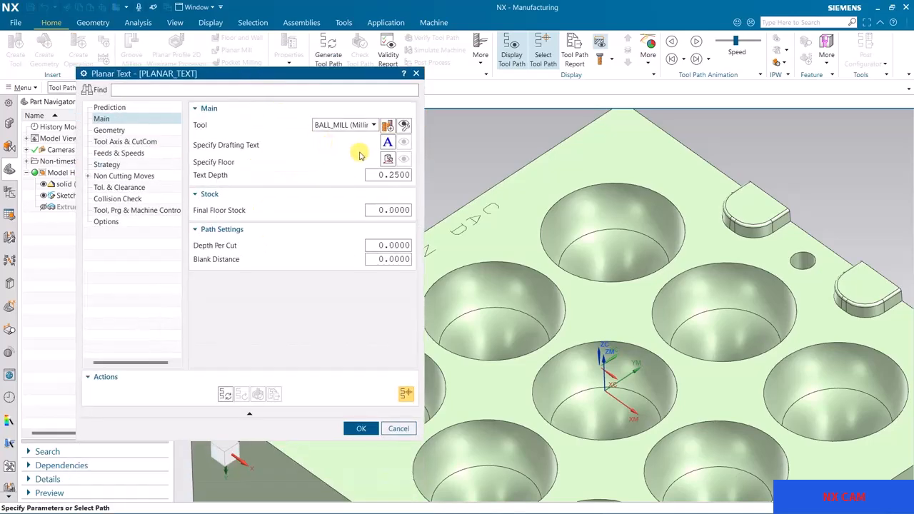
Step: Specify the CAD NX CAM note on the block's top face as the operation's drafting text
left_click(387, 143)
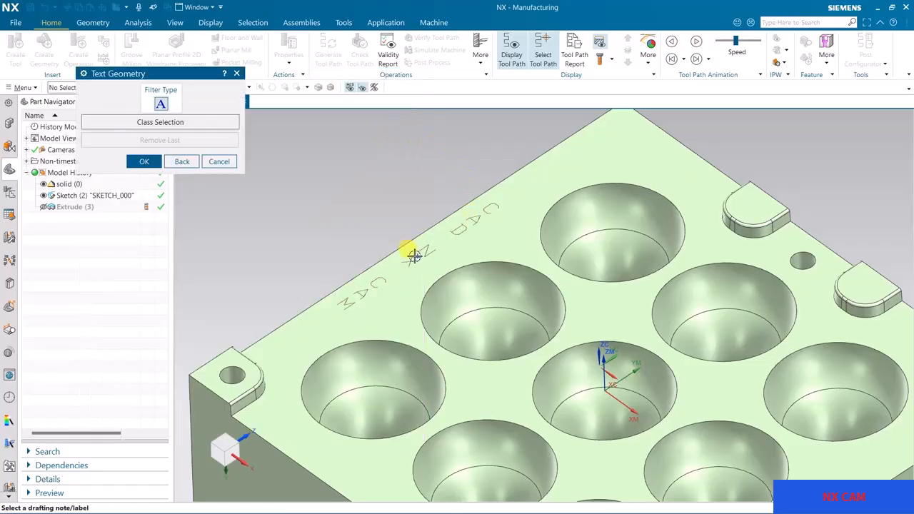
left_click(422, 248)
left_click(152, 163)
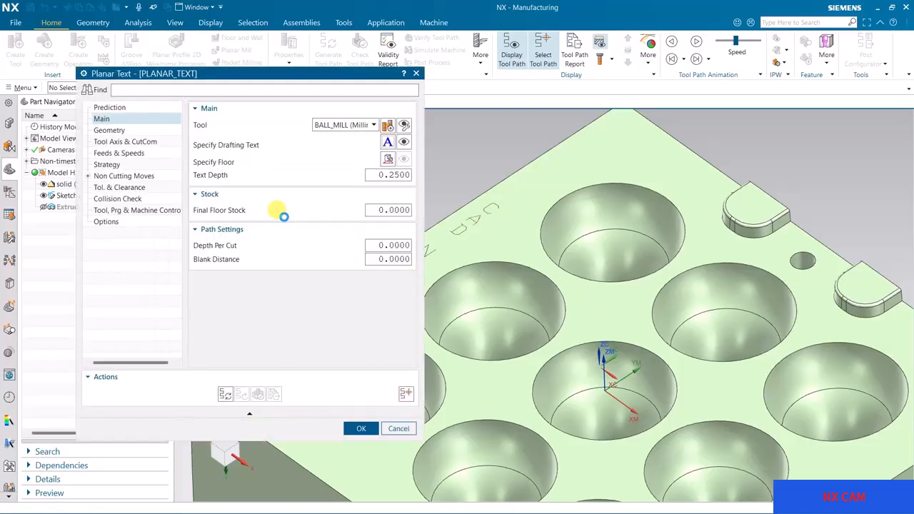
middle_click(284, 216)
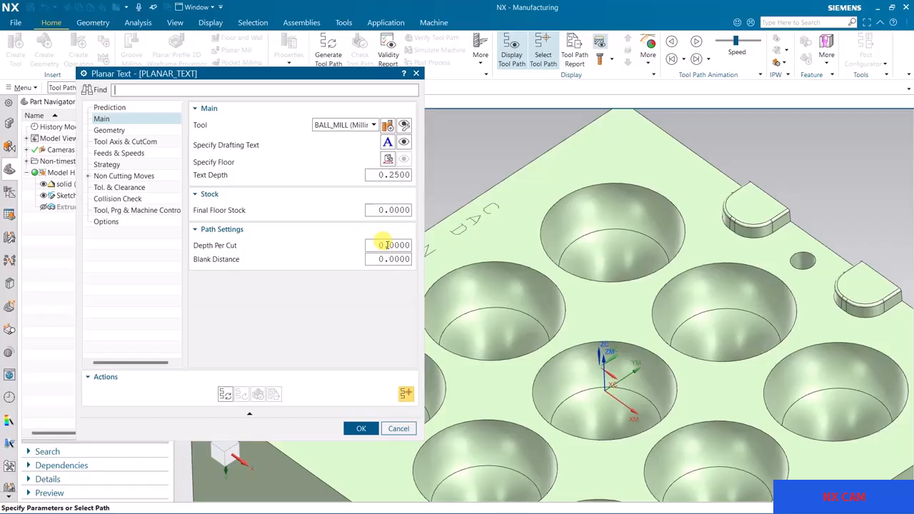
Step: Define the floor plane on the block's top face with zero offset and generate the tool path
left_click(389, 157)
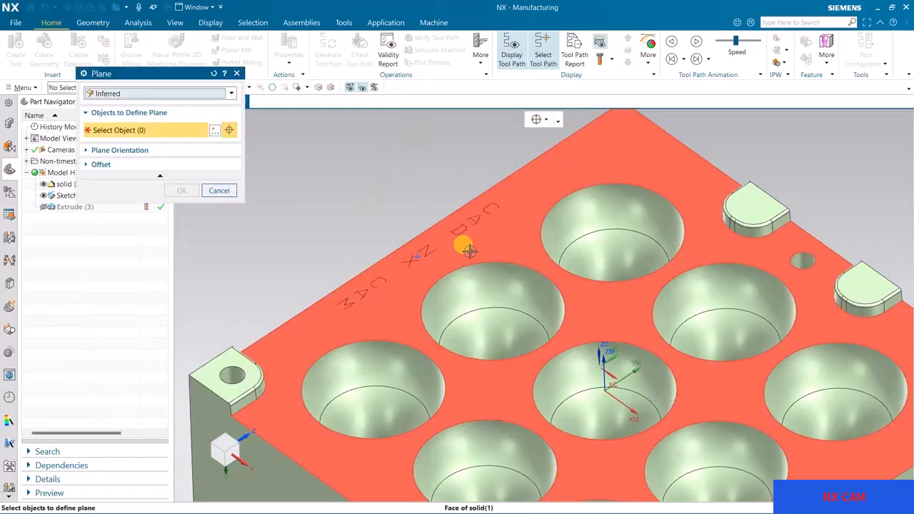
left_click(469, 249)
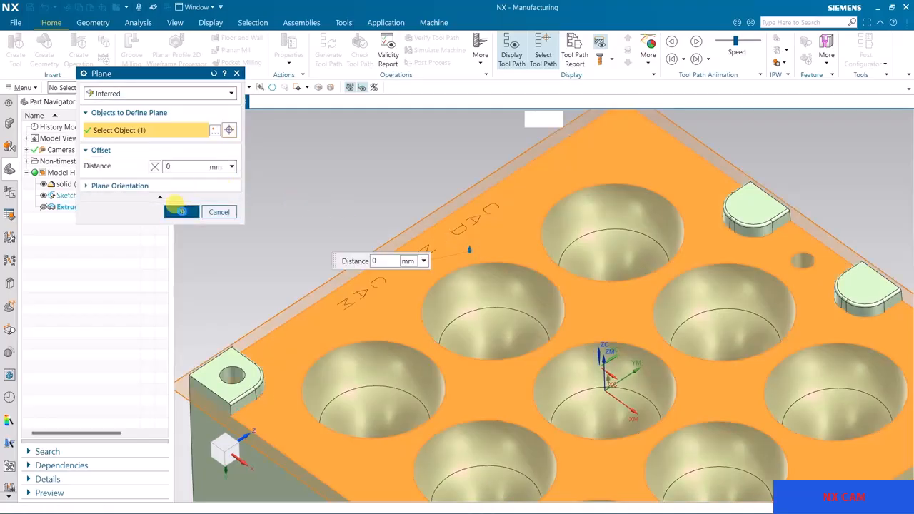
left_click(184, 210)
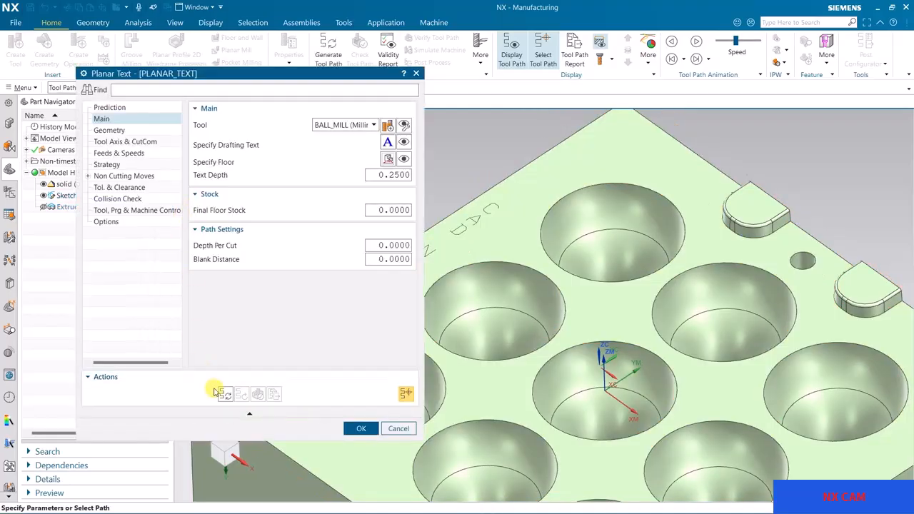
left_click(224, 395)
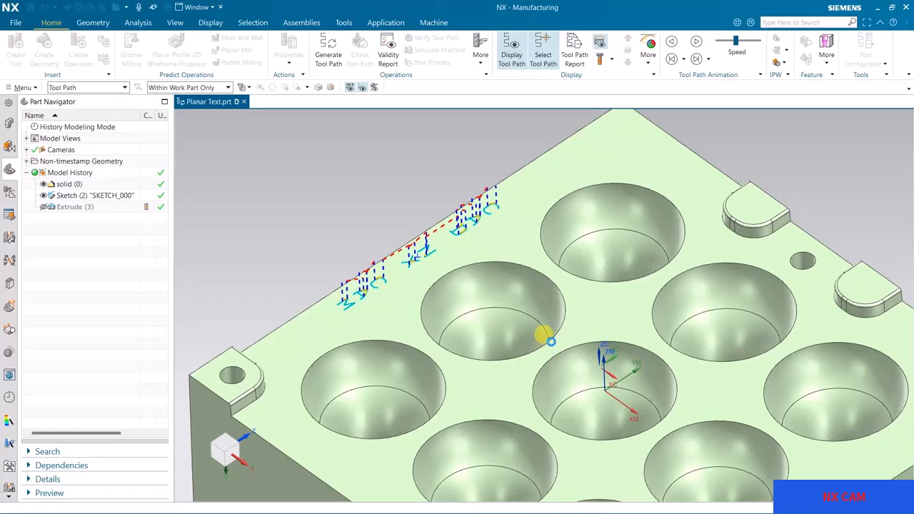
middle_click_drag(638, 315, 798, 326, "shift")
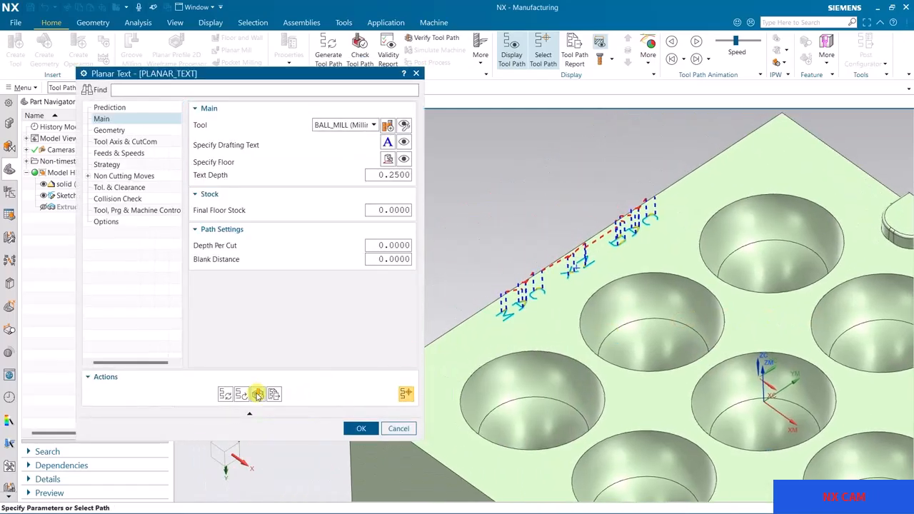
Step: Try to play the 3D Dynamic verification at animation speed 6, and accept the Planar Text operation
left_click(257, 395)
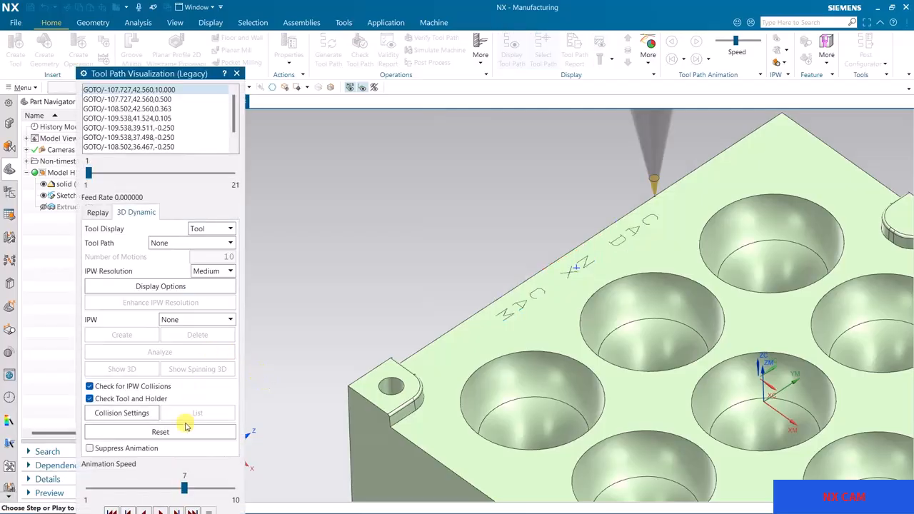
left_click(163, 489)
left_click(160, 511)
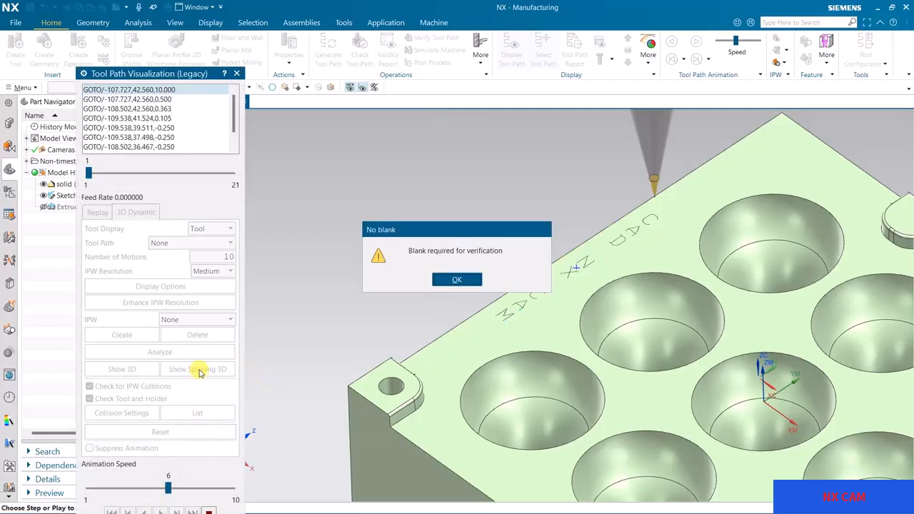
left_click(456, 280)
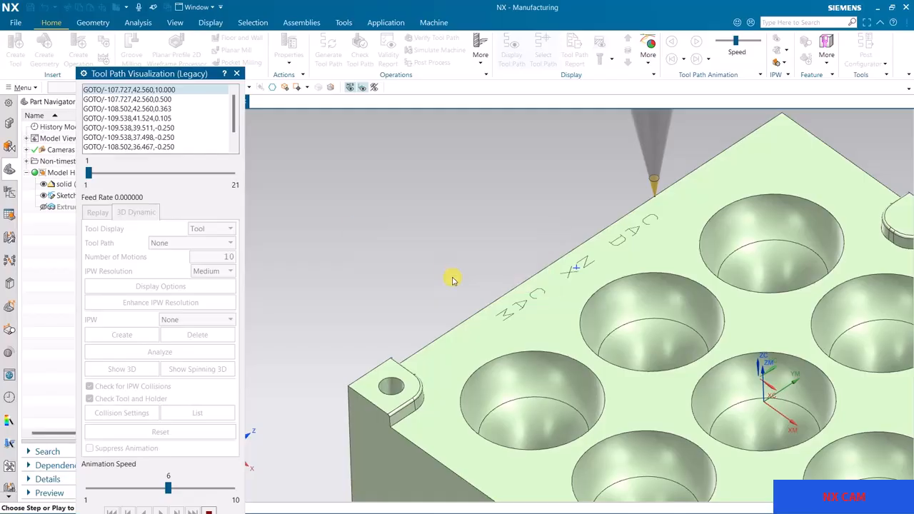
left_click(453, 281)
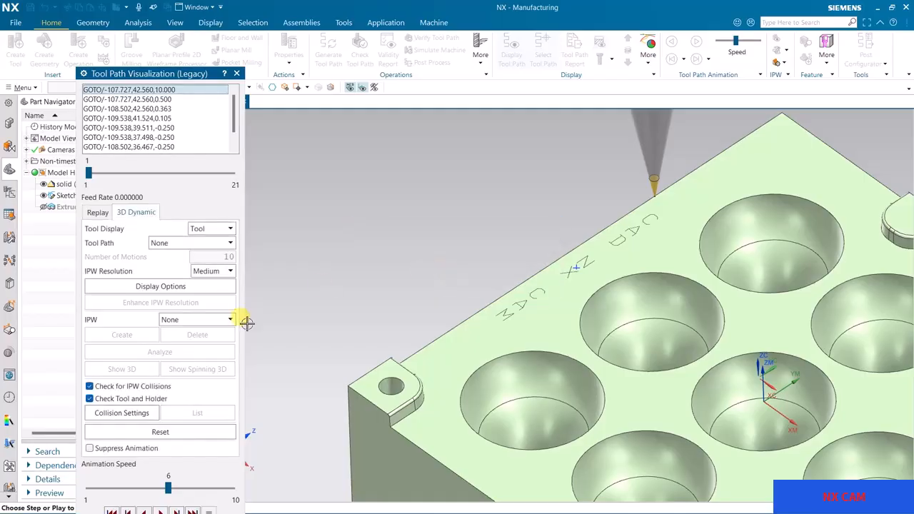
left_click_drag(174, 84, 193, 37)
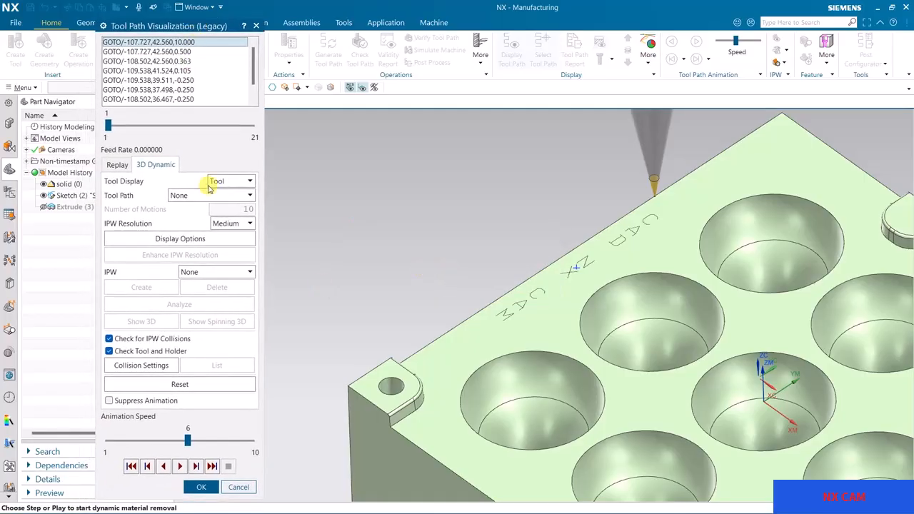
left_click(201, 488)
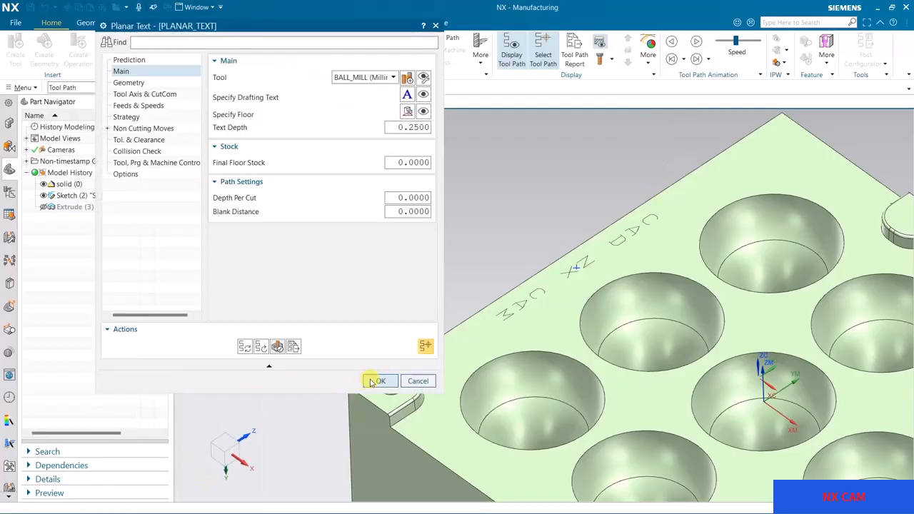
left_click(367, 380)
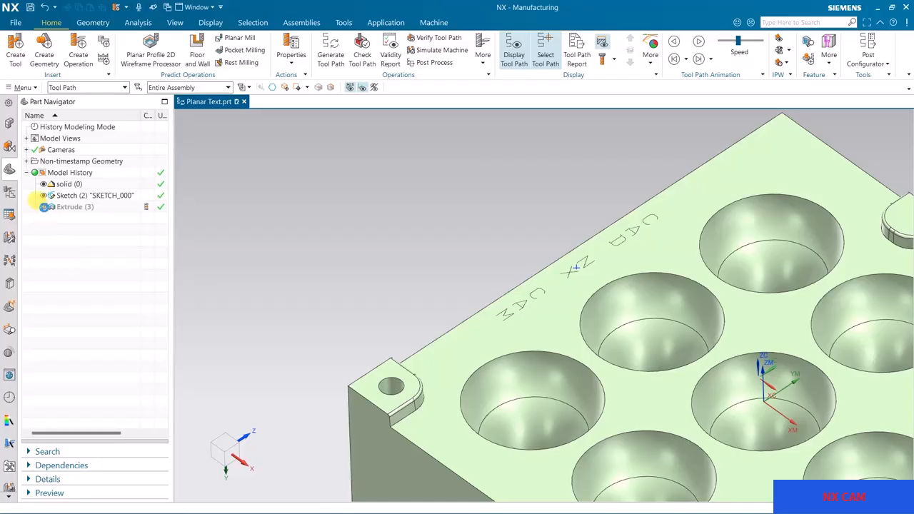
Step: Edit WORKPIECE in the geometry view and specify the pocketed solid body as its part geometry
left_click(10, 193)
left_click(64, 119)
double_click(82, 180)
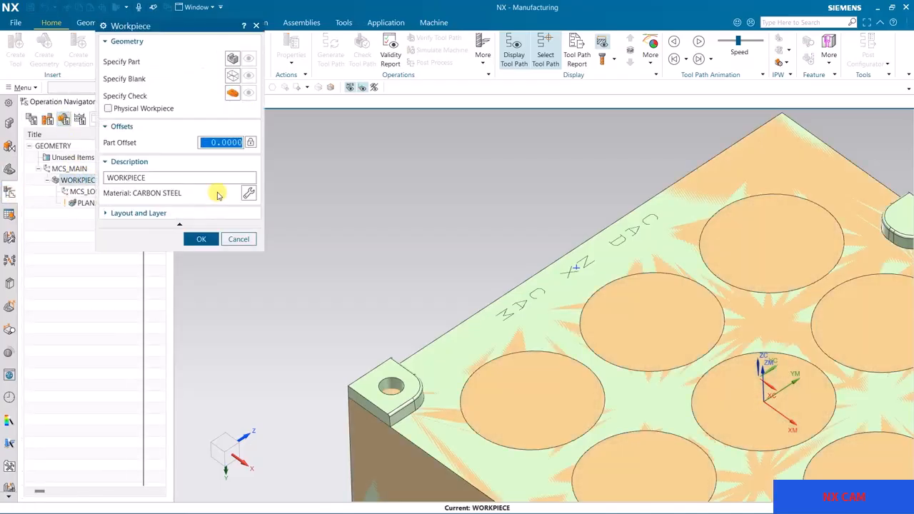
left_click(230, 62)
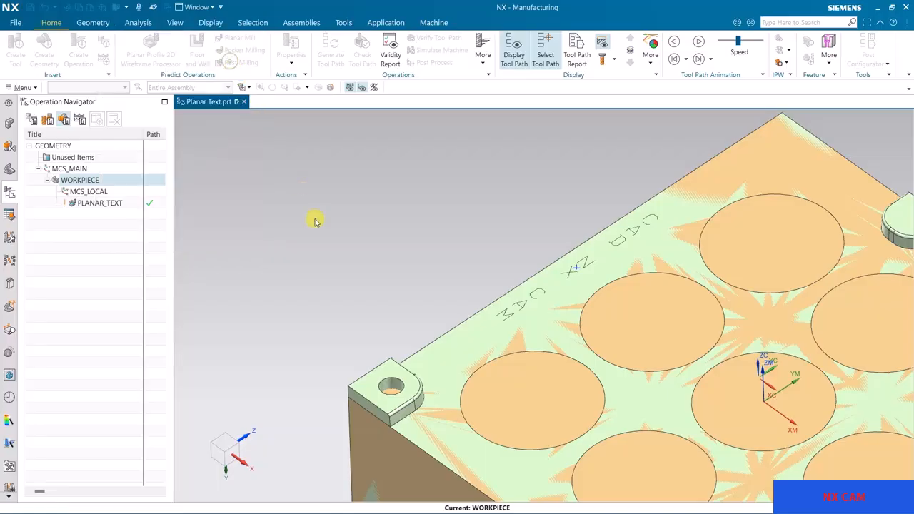
left_click(366, 376)
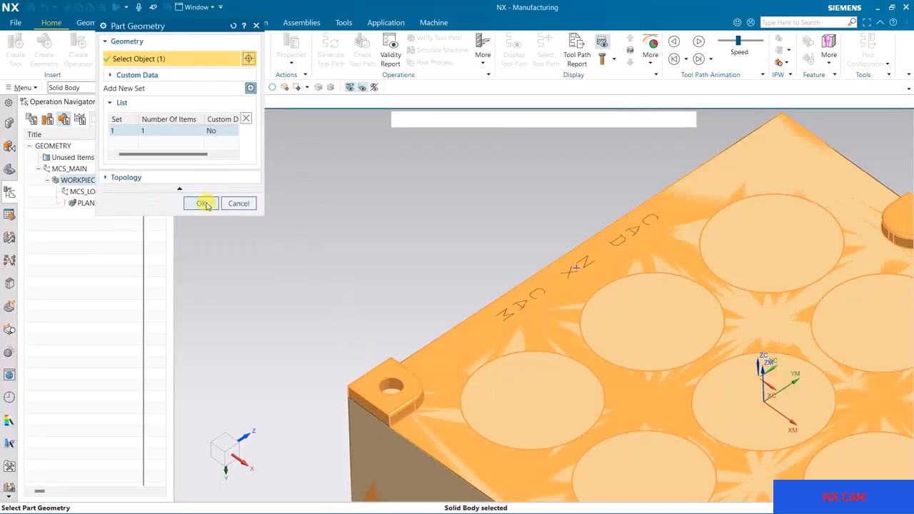
left_click(203, 205)
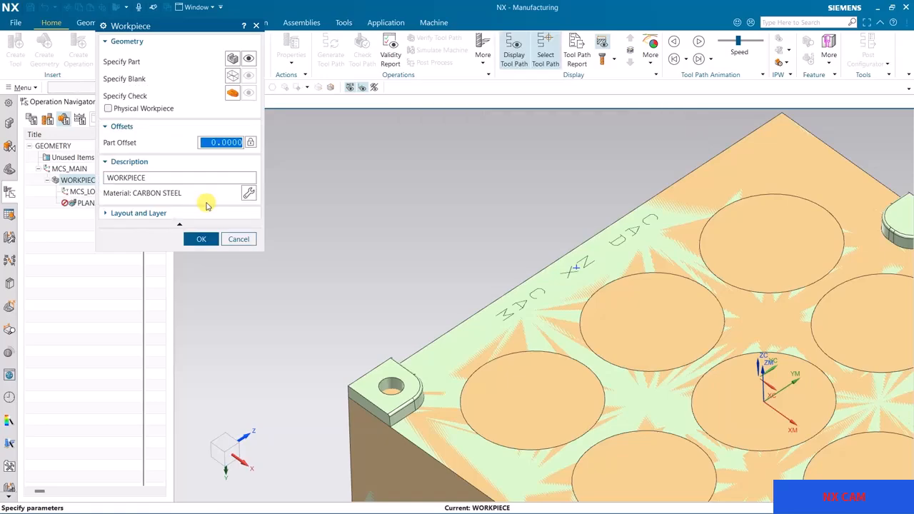
Step: Specify the solid body of Extrude(3) as the blank geometry and accept the workpiece
left_click(232, 77)
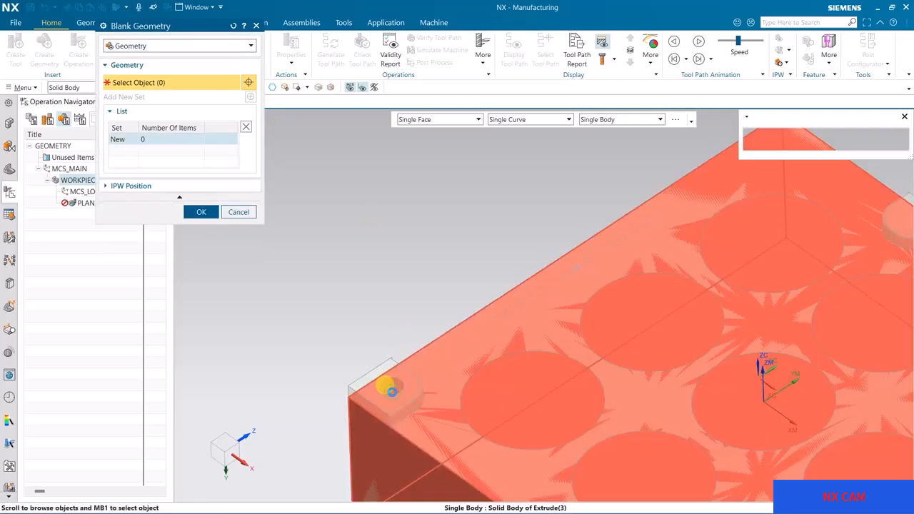
left_click(391, 389)
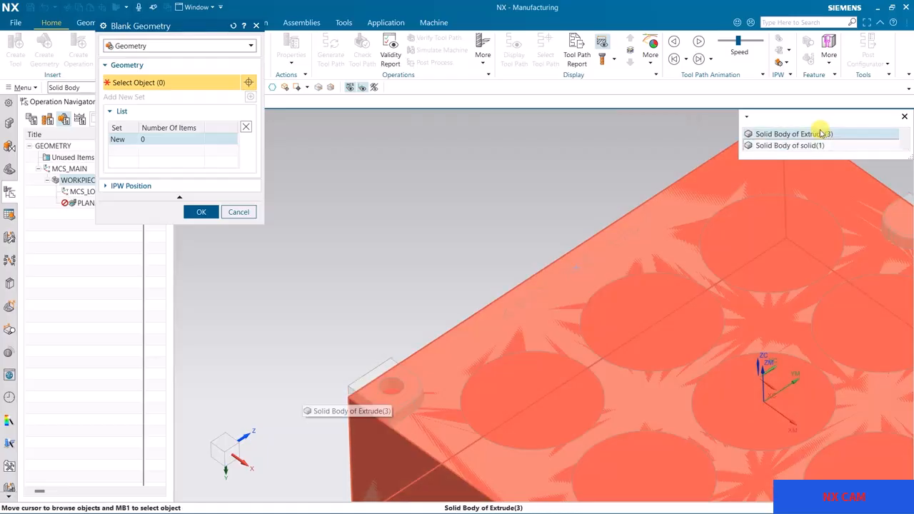
left_click(822, 133)
left_click(199, 224)
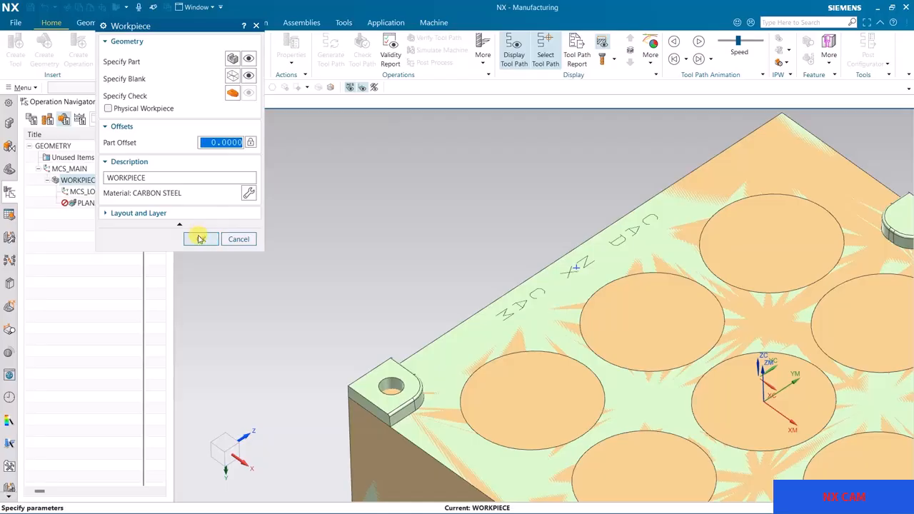
left_click(200, 238)
Step: Hide the Extrude (3) blank and the solid (0) part body
left_click(10, 172)
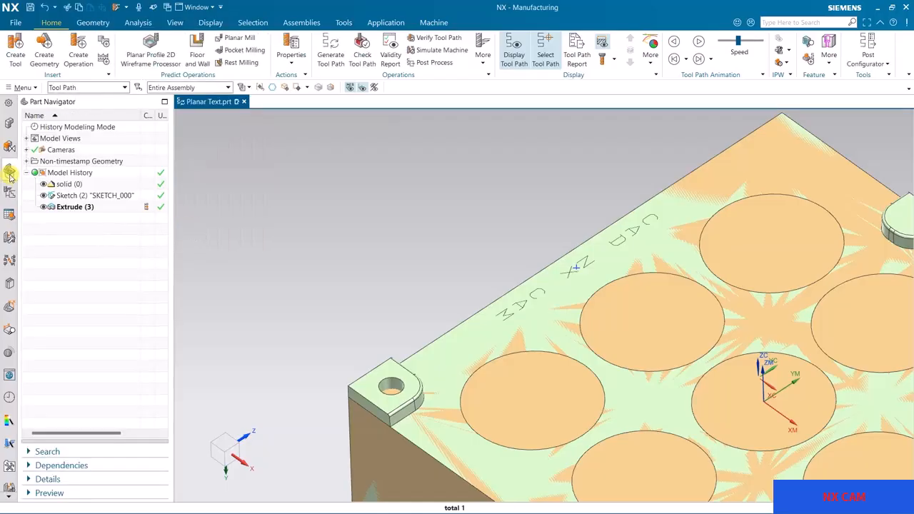
left_click(43, 207)
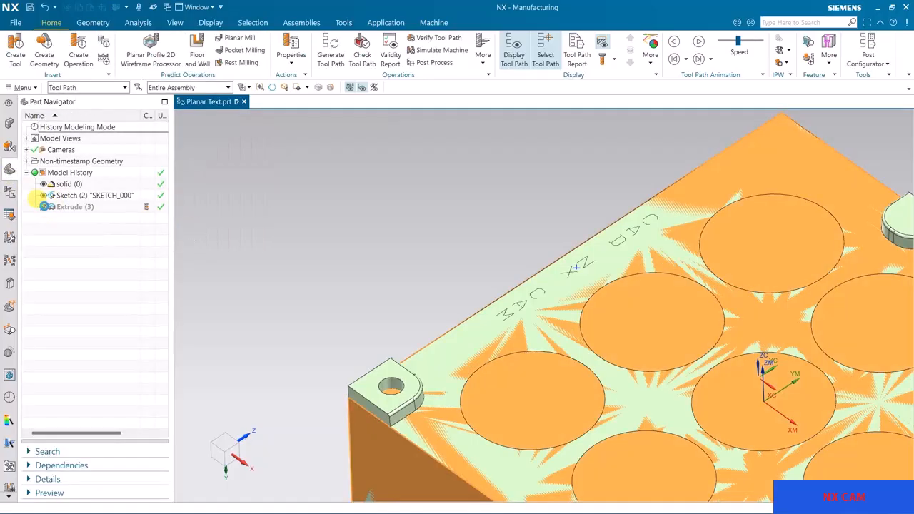
left_click(44, 183)
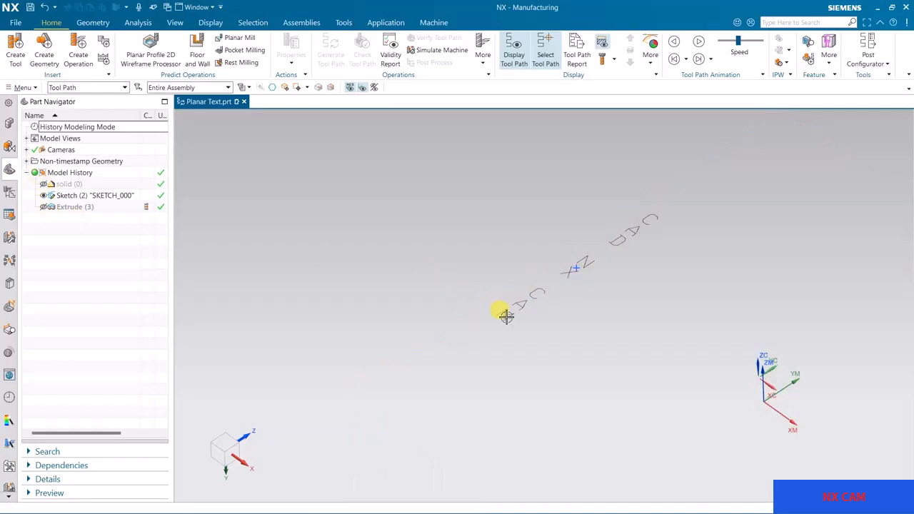
Step: Set the selection filter to No Selection Filter and hide the CAD NX CAM note
left_click(86, 88)
left_click(87, 98)
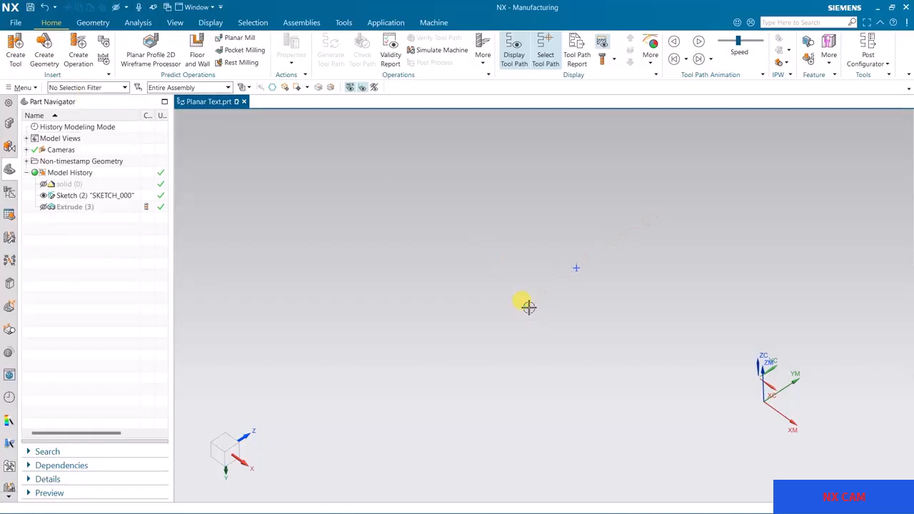
Step: Hide the Sketch (2) "SKETCH_000" geometry and regenerate the PLANAR_TEXT tool path
left_click(577, 265)
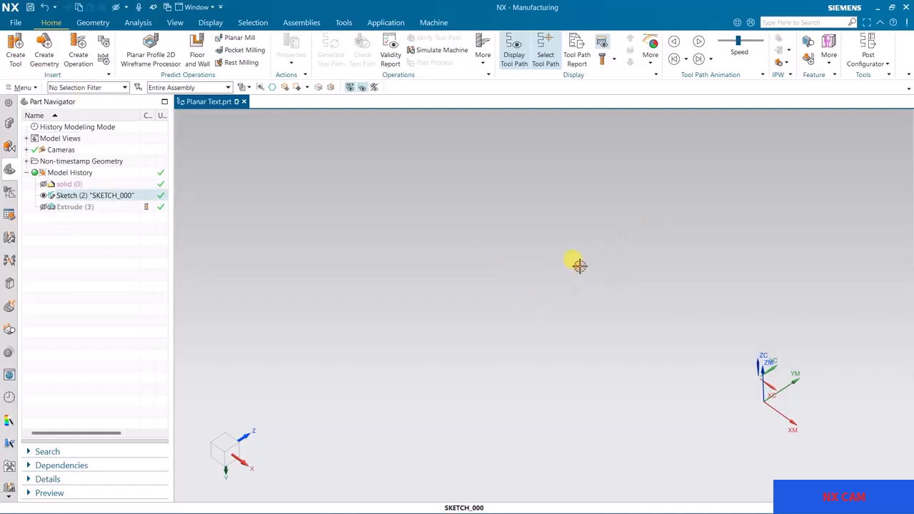
left_click(580, 289)
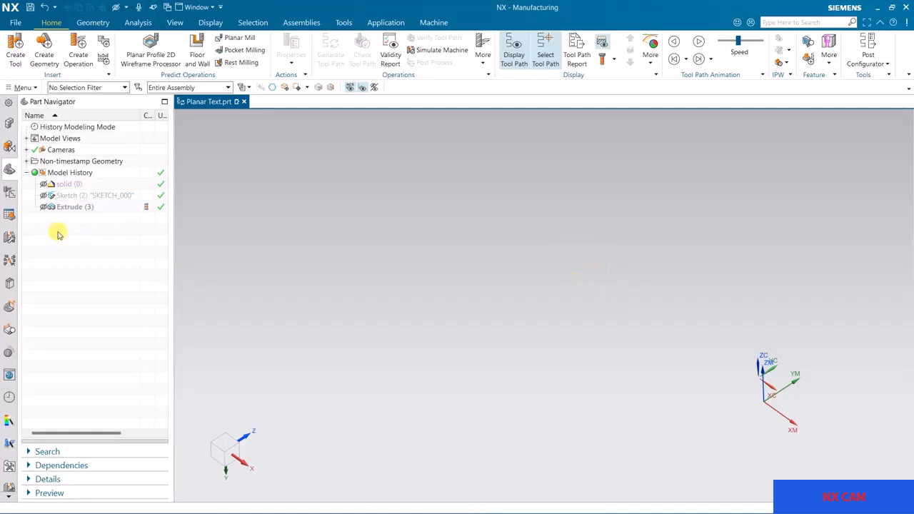
left_click(10, 192)
left_click(89, 204)
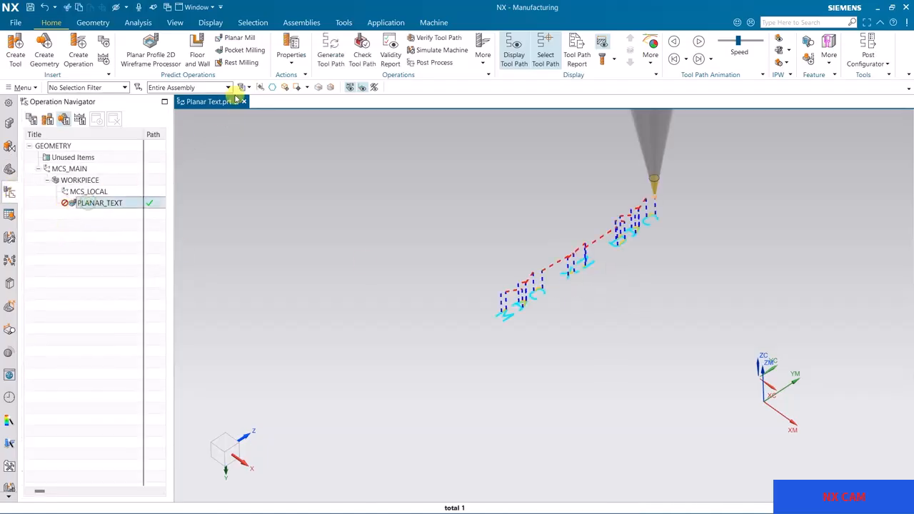
left_click(320, 47)
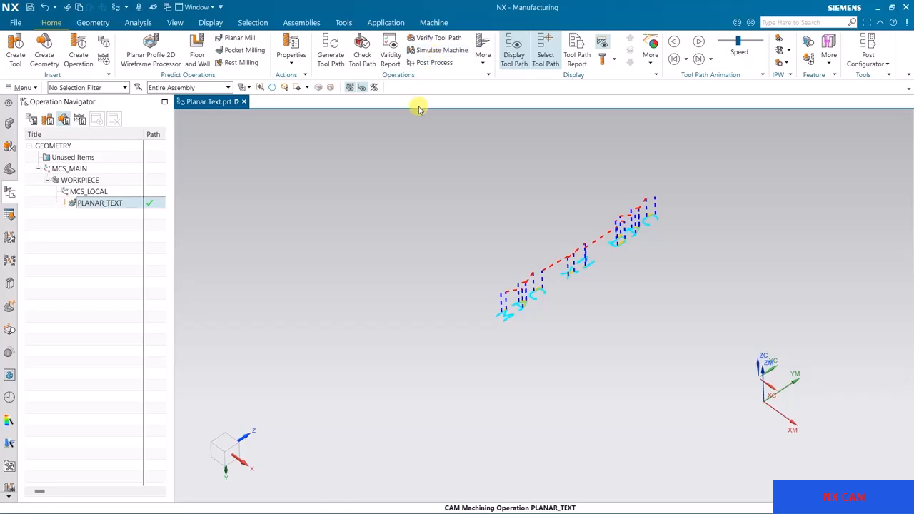
Step: Verify the PLANAR_TEXT tool path by playing its 3D Dynamic material removal, and close the visualization
scroll(614, 182, "up", 2)
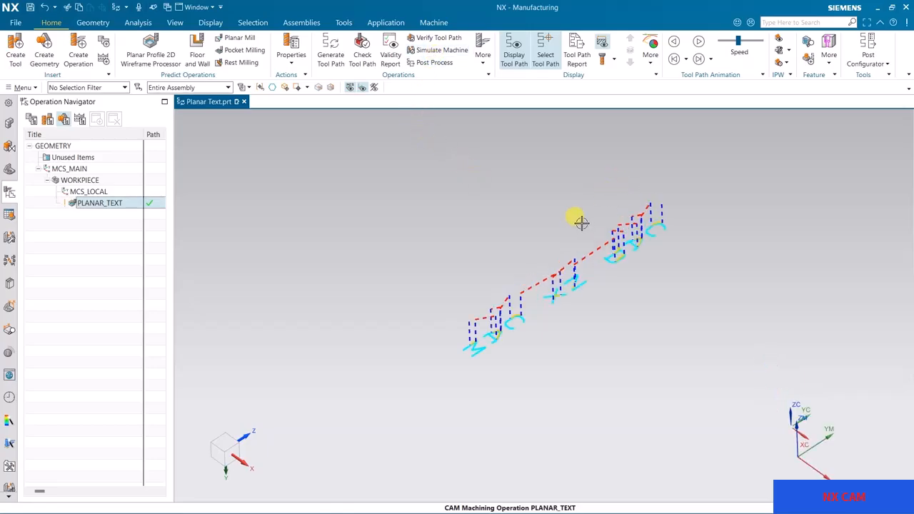
scroll(580, 227, "up", 1)
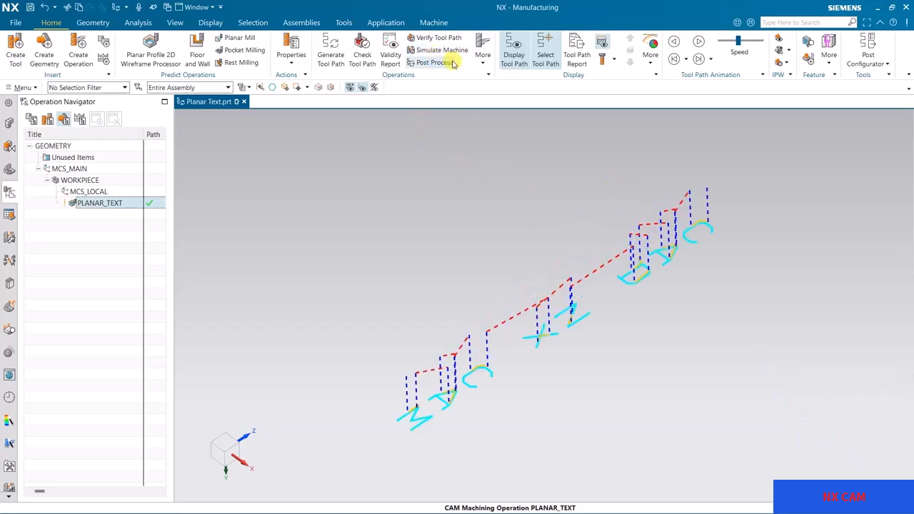
left_click(437, 38)
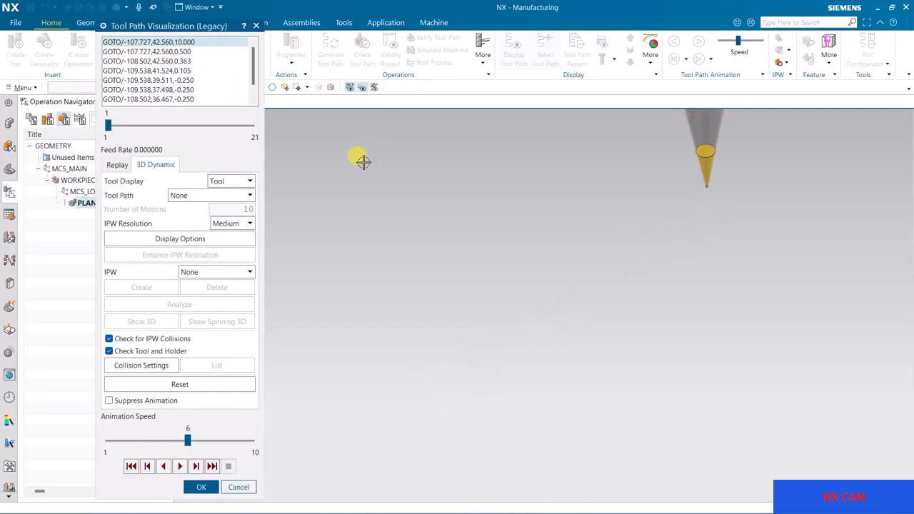
left_click(182, 466)
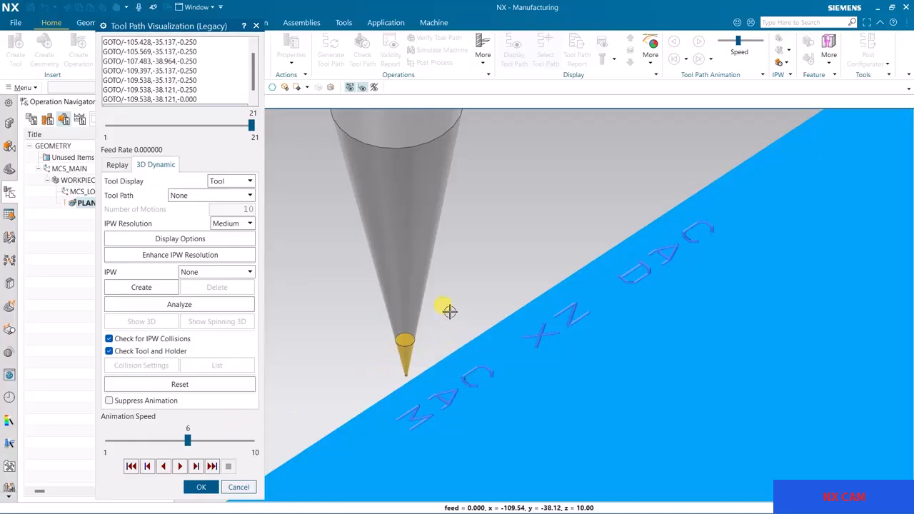
left_click(196, 488)
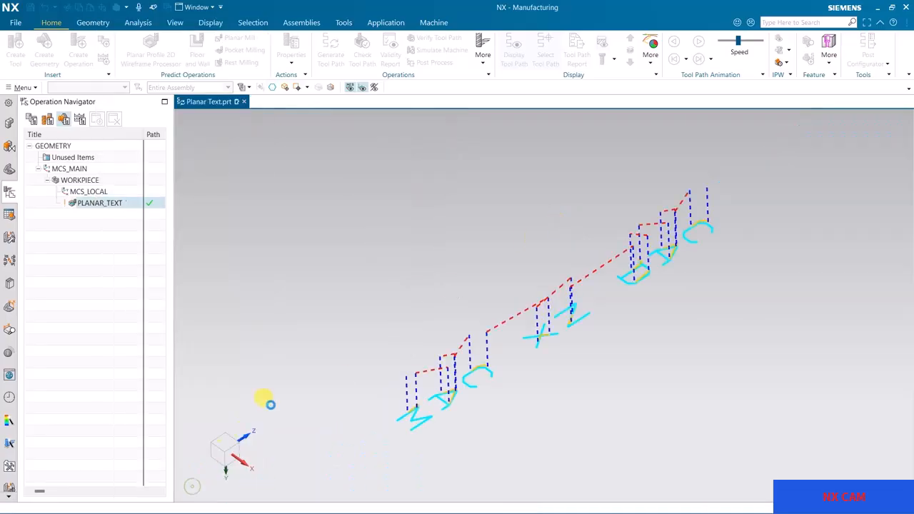
Step: Show the solid (0) part body and the Extrude (3) blank
left_click(9, 170)
left_click(42, 185)
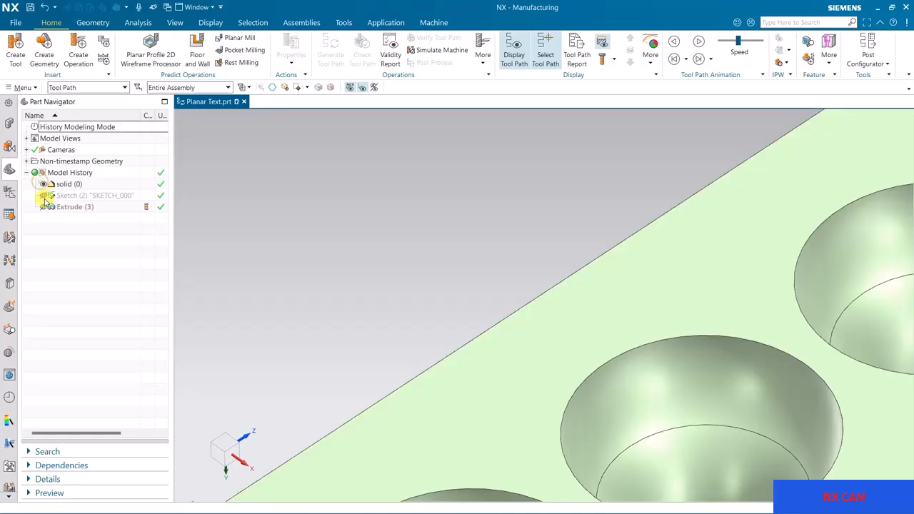
left_click(44, 207)
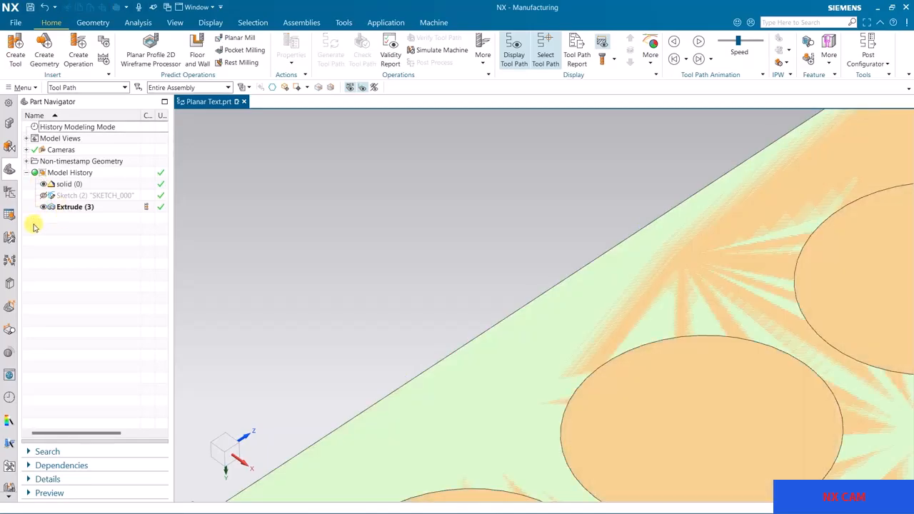
Step: Edit the PLANAR_TEXT operation to a text depth of 0.5 and a depth per cut of 0.25, and regenerate its tool path
left_click(9, 195)
left_click(100, 203)
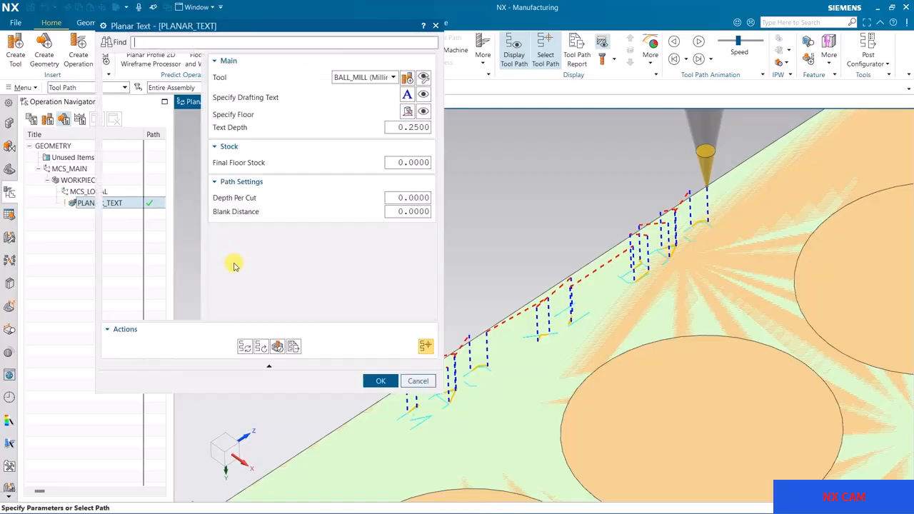
left_click(412, 131)
type("0.")
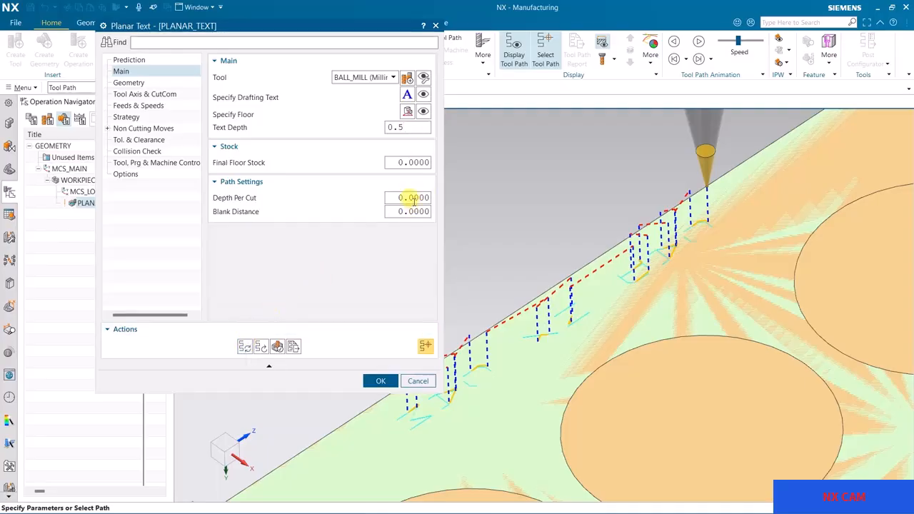
type("0.25")
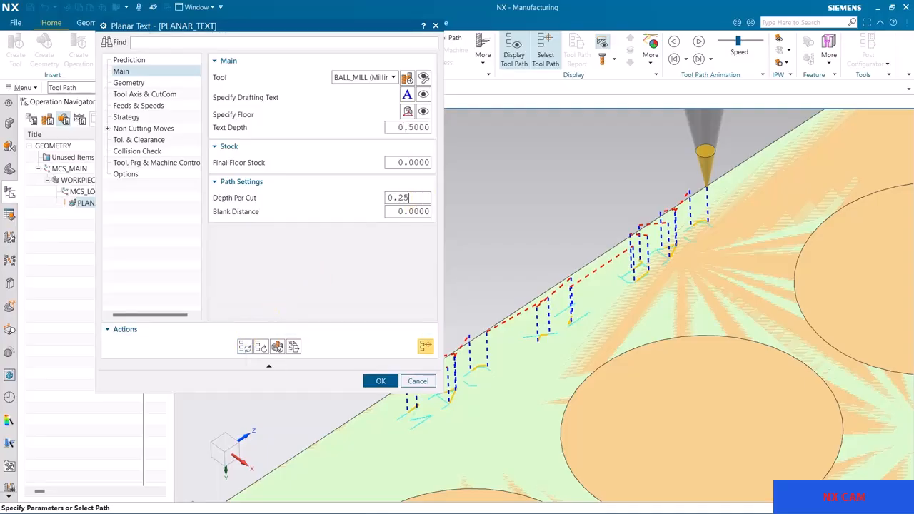
left_click(244, 344)
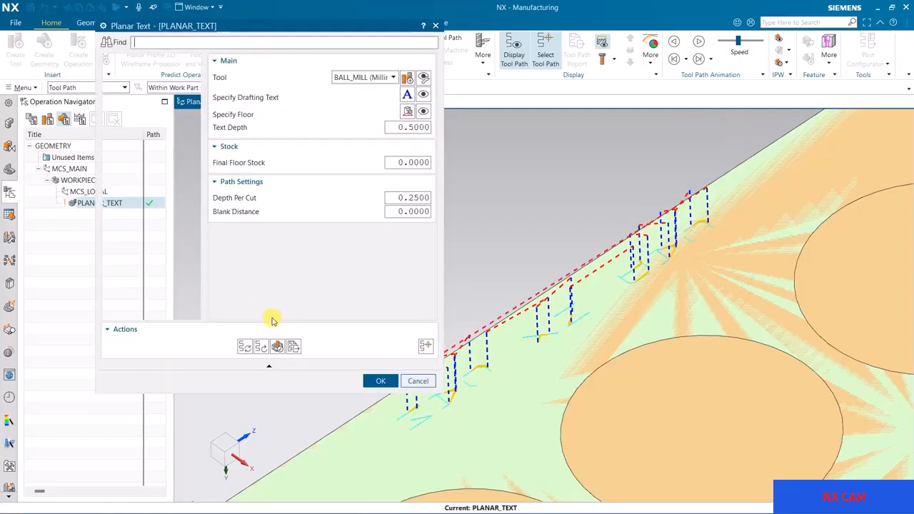
Step: Play the 3D Dynamic verification of the deeper, two-level text engraving and accept the operation
left_click(278, 348)
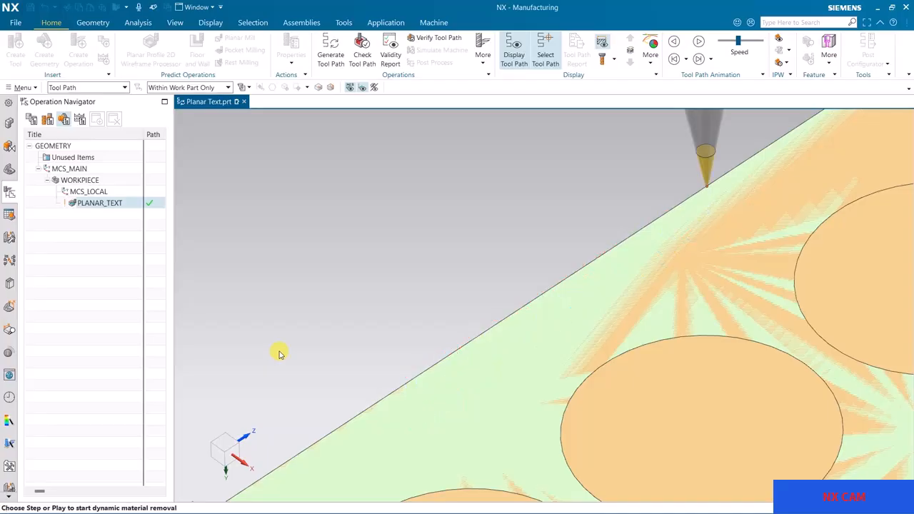
left_click(181, 466)
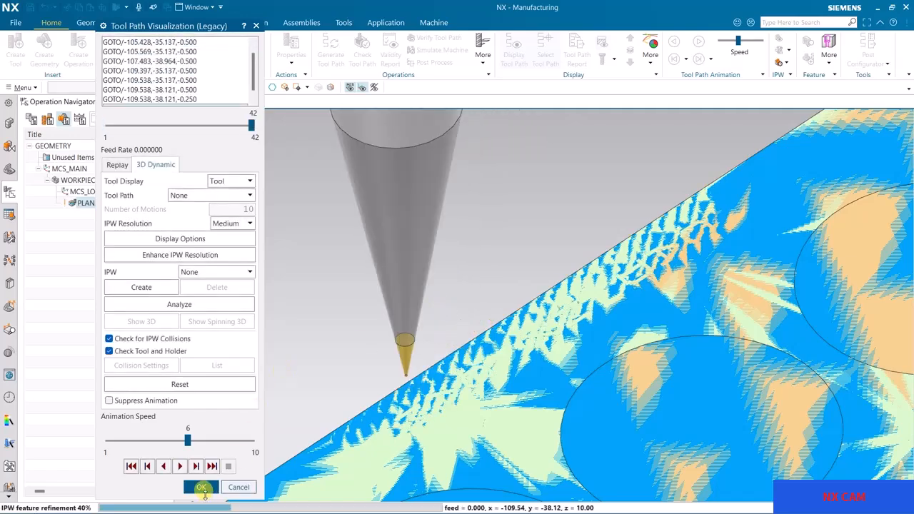
left_click(202, 487)
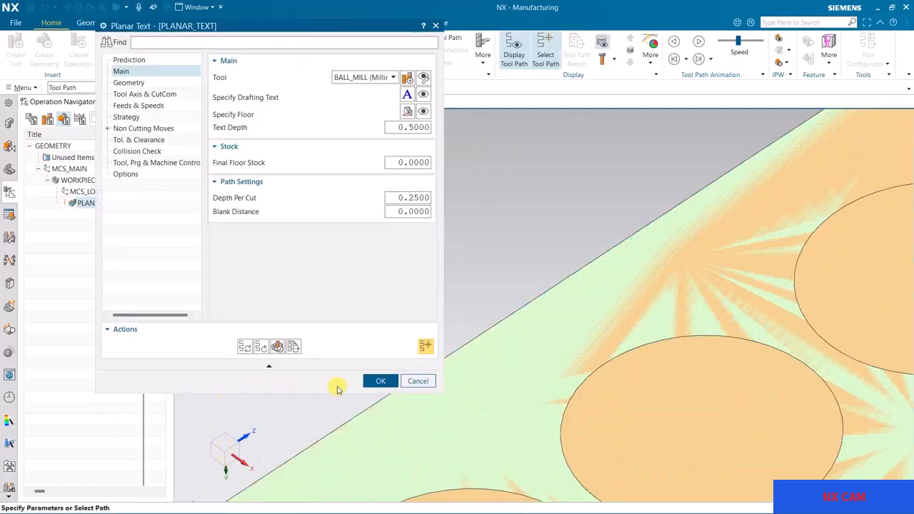
left_click(375, 381)
Step: Hide both the solid (0) part body and the Extrude (3) blank
left_click(10, 170)
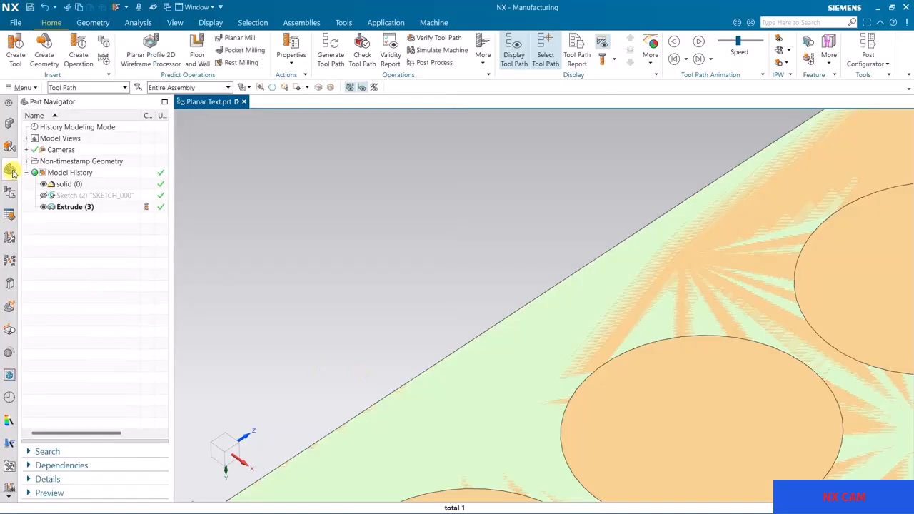
left_click(43, 184)
left_click(44, 207)
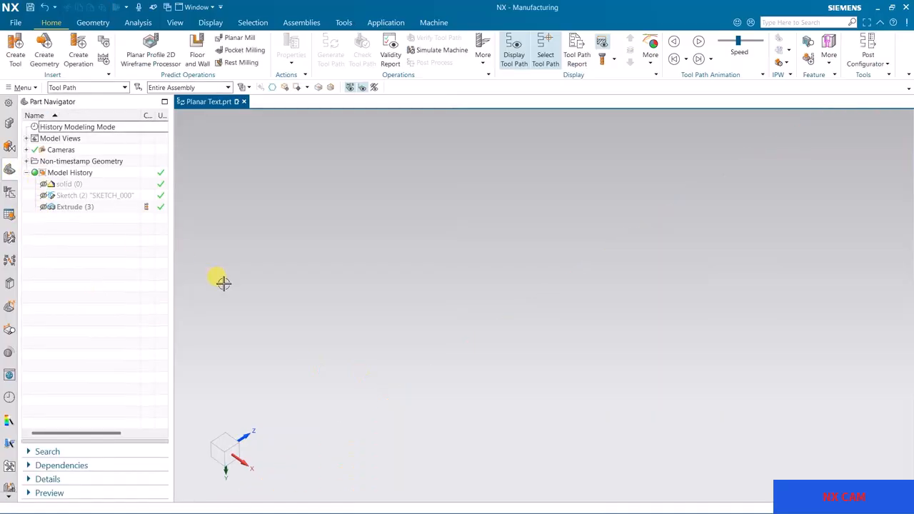
Step: Verify PLANAR_TEXT again by playing the 3D material removal with the part and blank bodies hidden
left_click(10, 193)
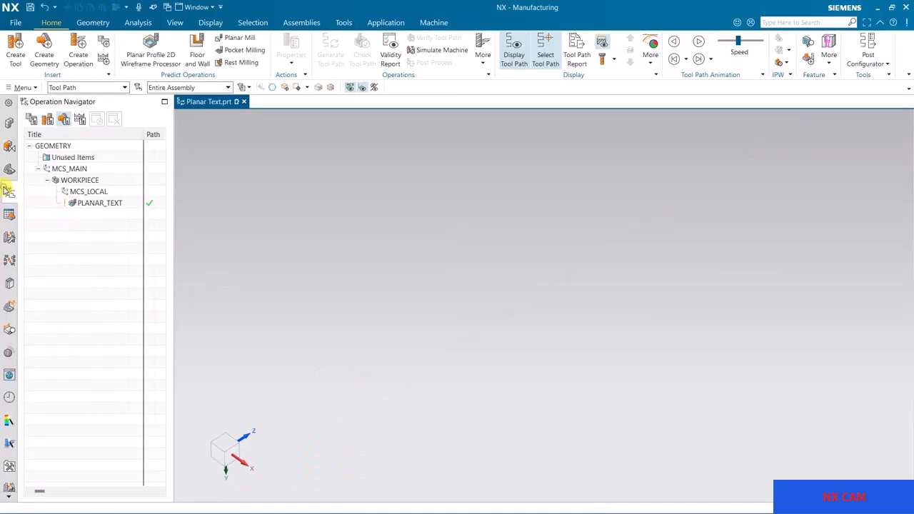
left_click(98, 203)
left_click(435, 37)
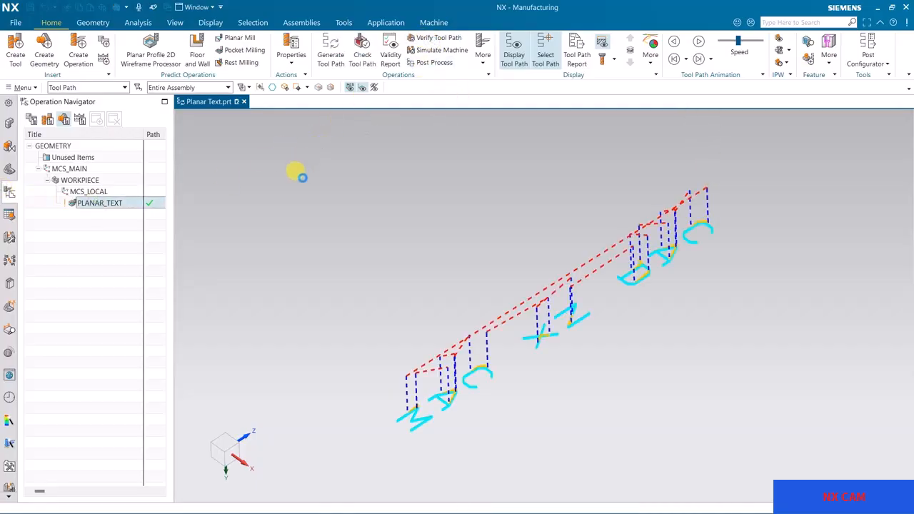
left_click(180, 467)
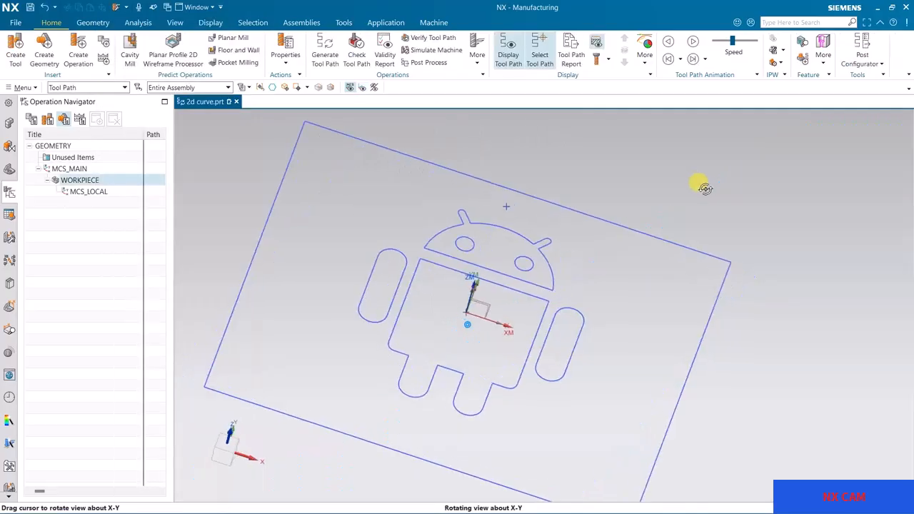
Step: Examine the Android logo curves in 2d curve.prt from several angles, along with the logo.jpg image and Sketch (1) in the model history
mouse_move(705, 186)
middle_mouse_down()
mouse_move(702, 205)
mouse_move(685, 203)
mouse_move(778, 210)
mouse_move(694, 204)
middle_mouse_up()
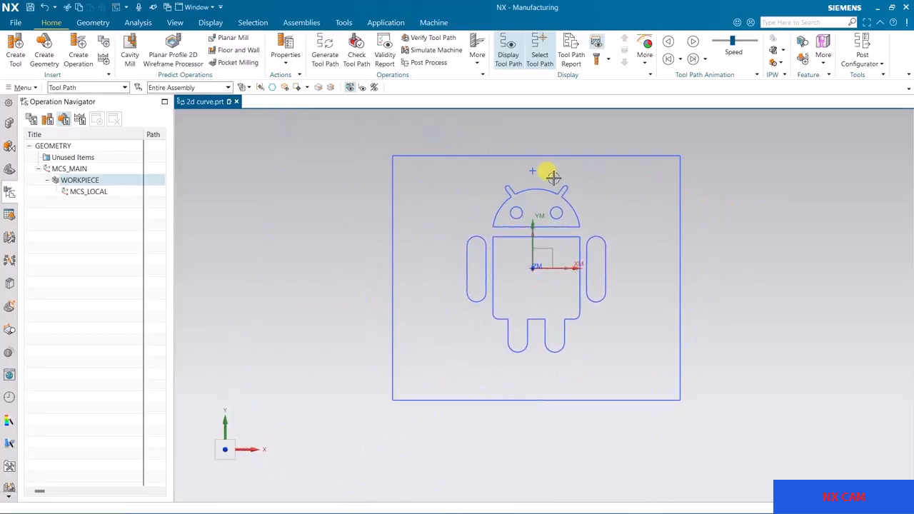
scroll(542, 163, "up", 1)
mouse_move(649, 238)
middle_mouse_down()
mouse_move(657, 193)
mouse_move(635, 186)
mouse_move(527, 202)
middle_mouse_up()
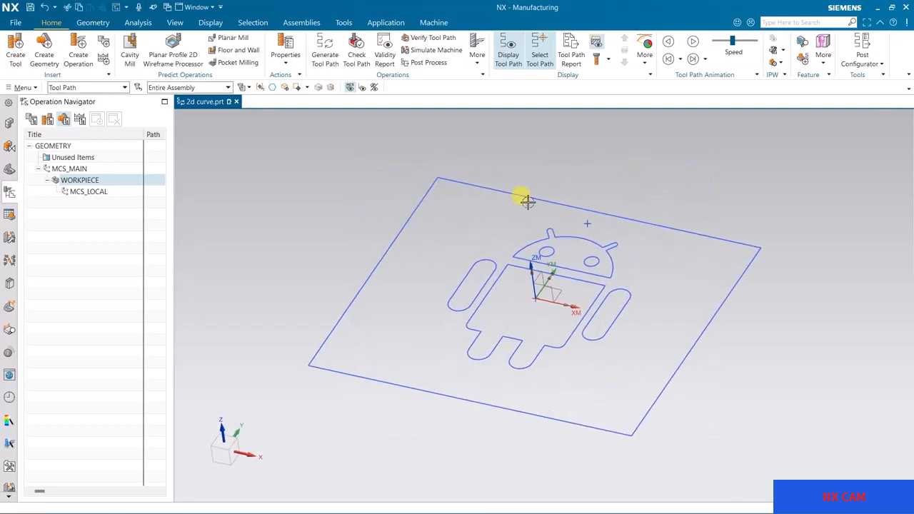
mouse_move(608, 214)
middle_mouse_down()
mouse_move(643, 217)
mouse_move(617, 231)
mouse_move(665, 169)
mouse_move(643, 157)
mouse_move(618, 184)
middle_mouse_up()
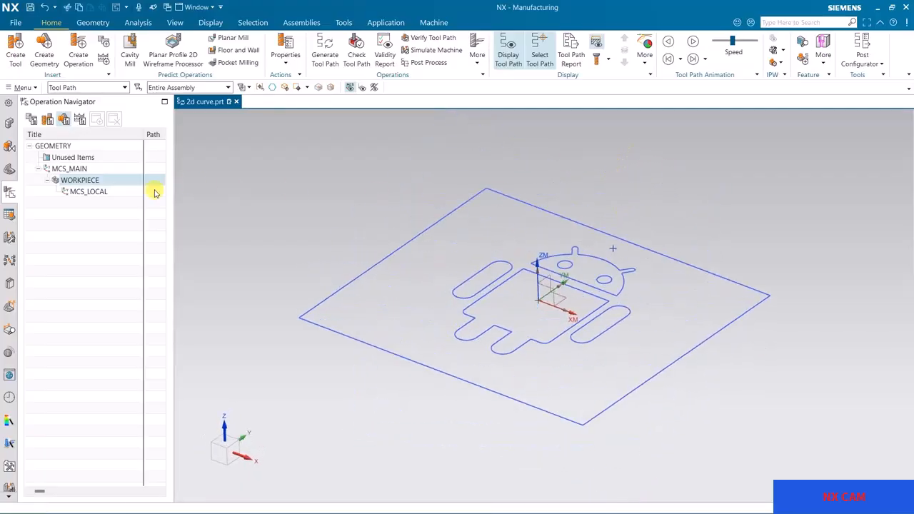
left_click(8, 172)
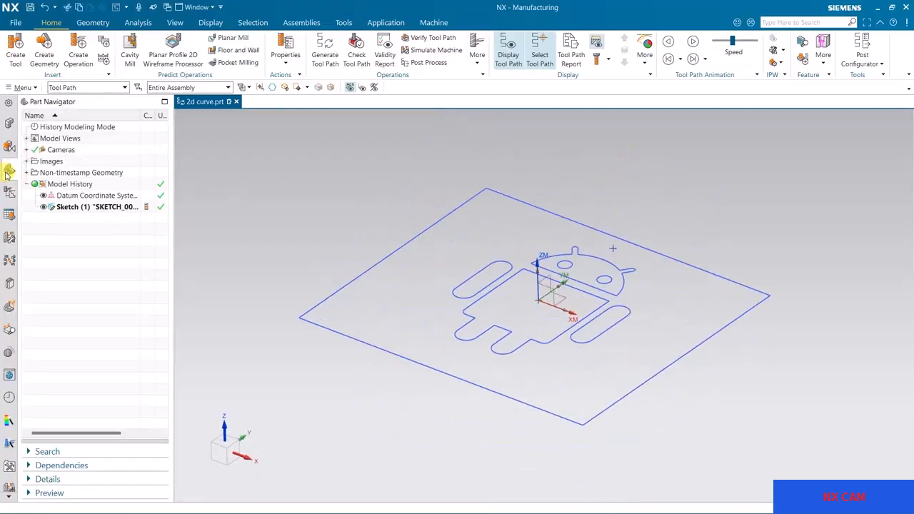
left_click(54, 162)
left_click(29, 163)
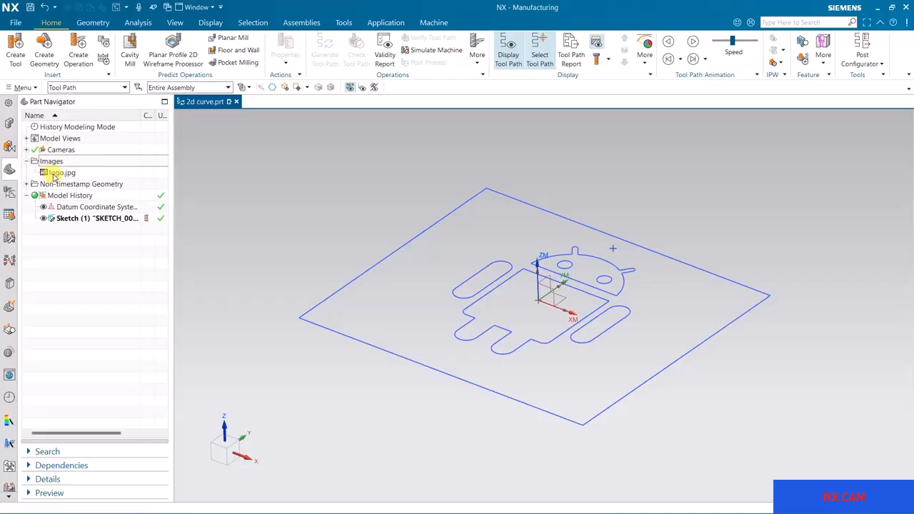
left_click(54, 175)
left_click(62, 218)
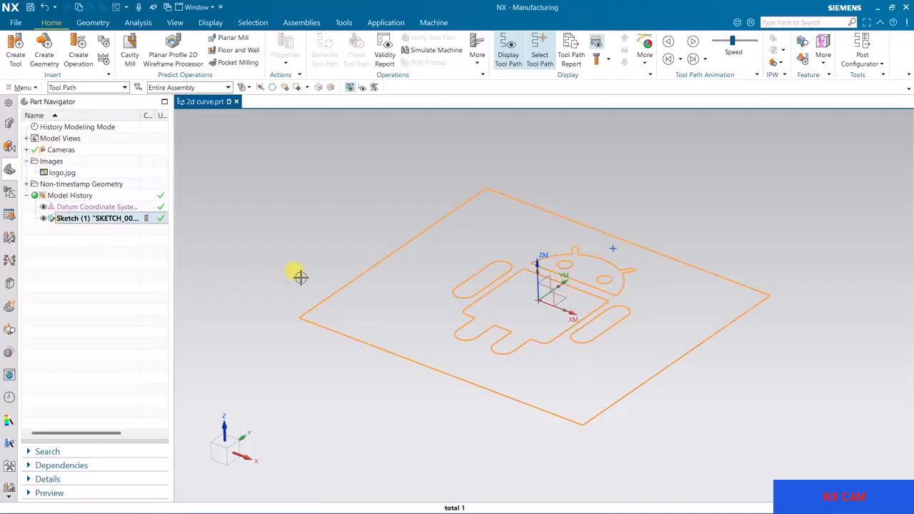
left_click(371, 182)
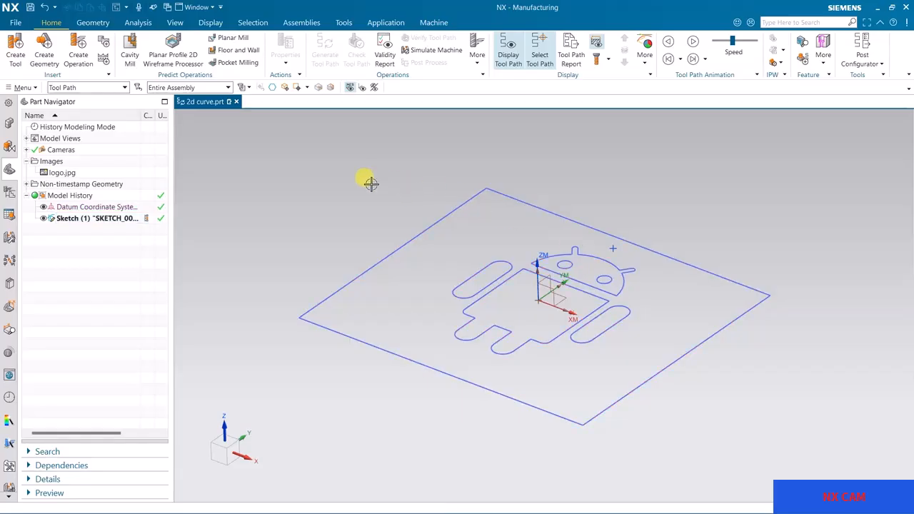
scroll(561, 262, "up", 1)
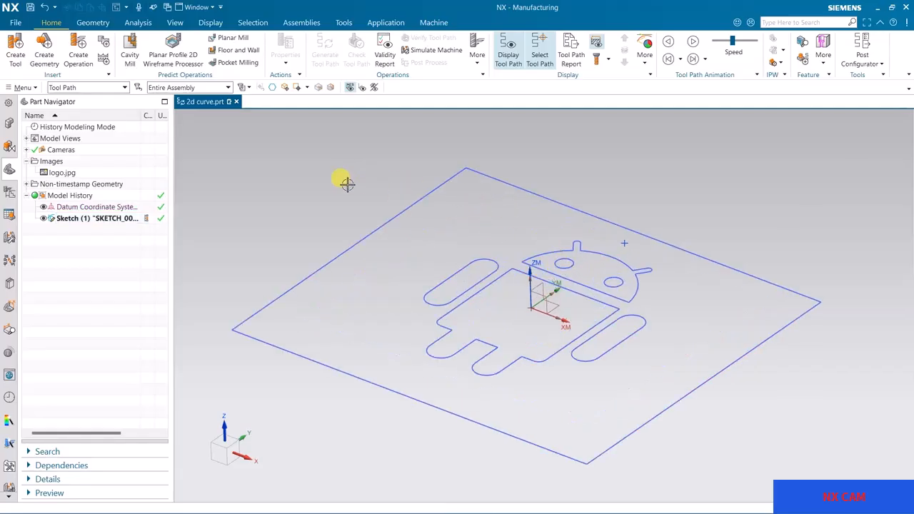
Step: Review the file formats available for importing geometry into the part, without importing anything
left_click(17, 23)
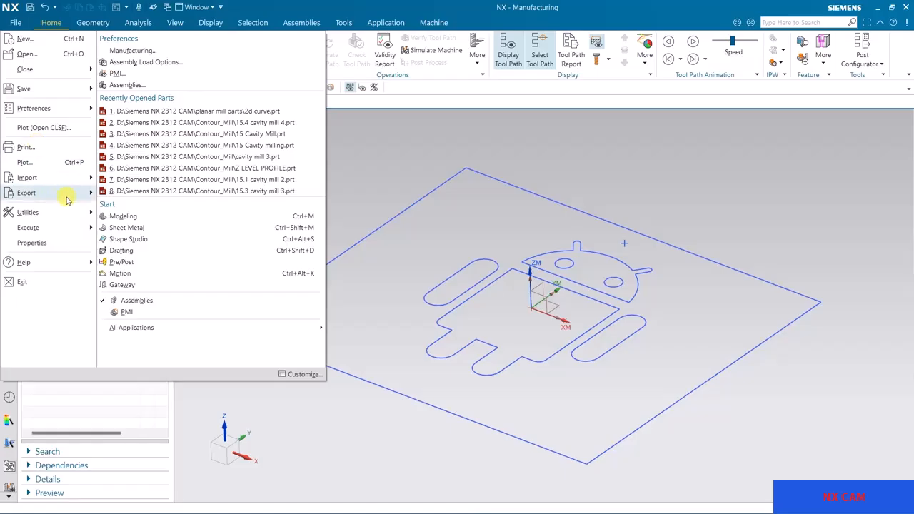
mouse_move(64, 193)
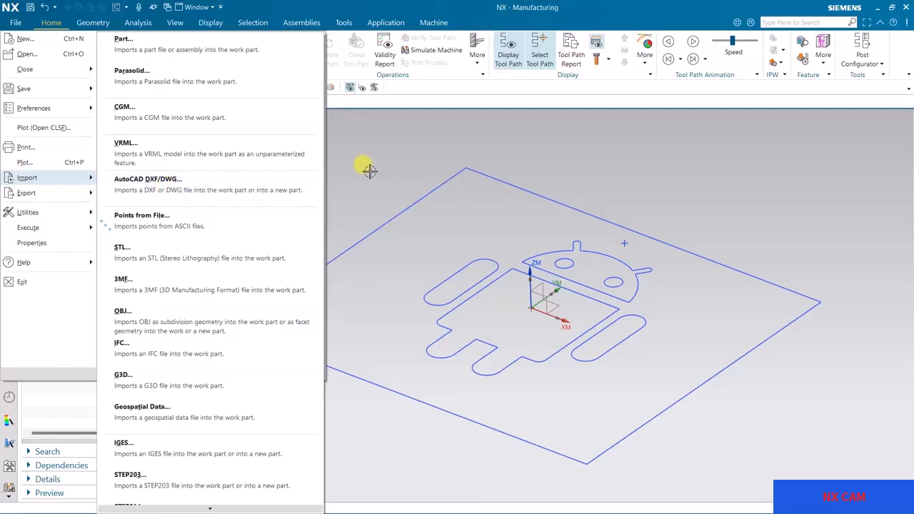
left_click(427, 11)
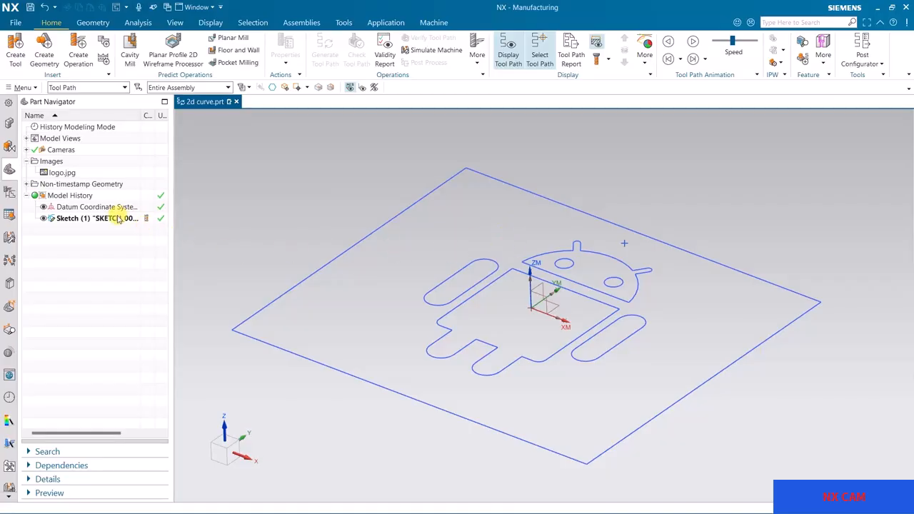
Step: Switch to Modeling and create a Bounded Plane from the outer rectangle of the Android logo sketch
left_click(405, 24)
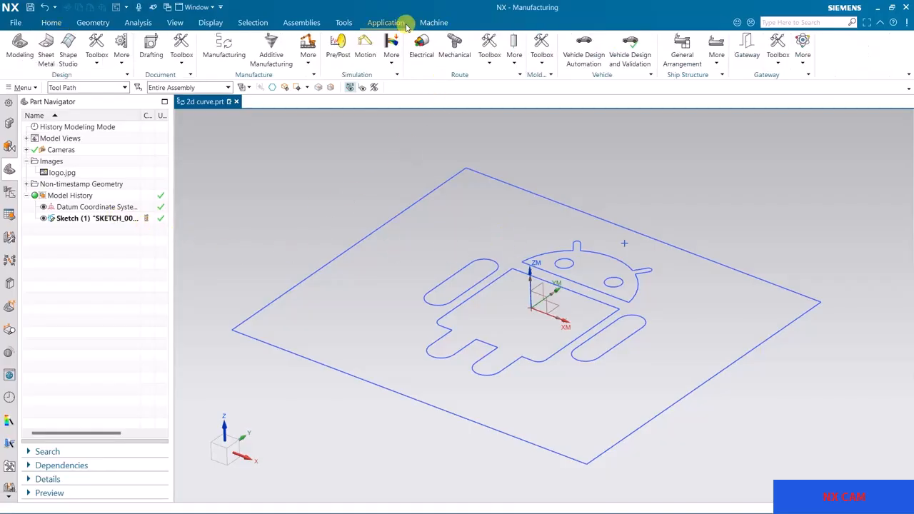
left_click(20, 44)
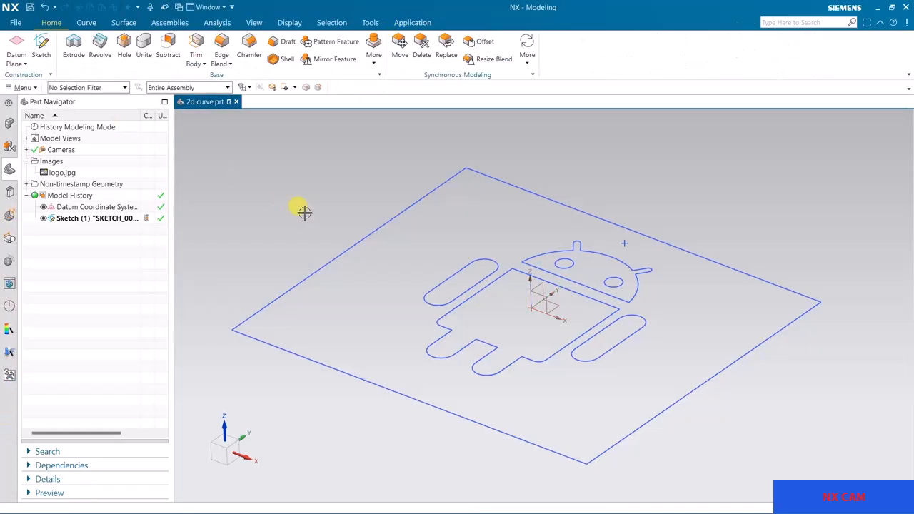
left_click(123, 22)
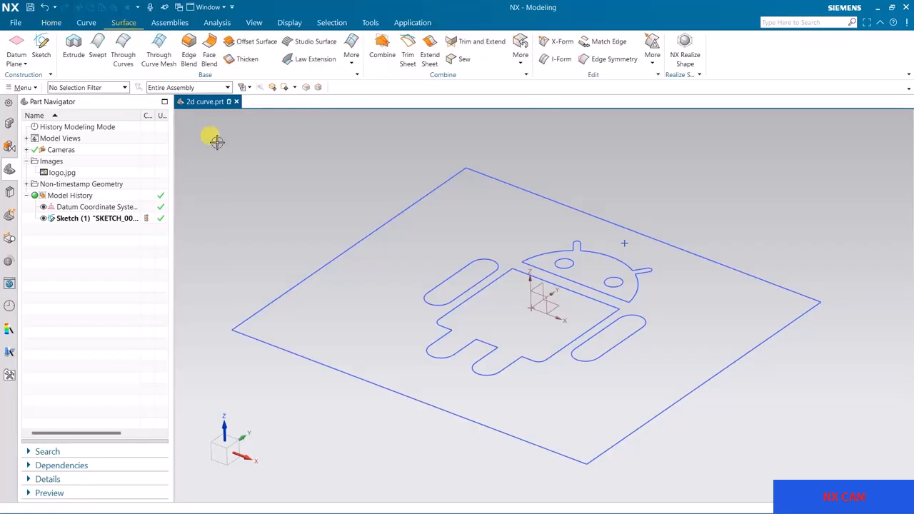
left_click(350, 58)
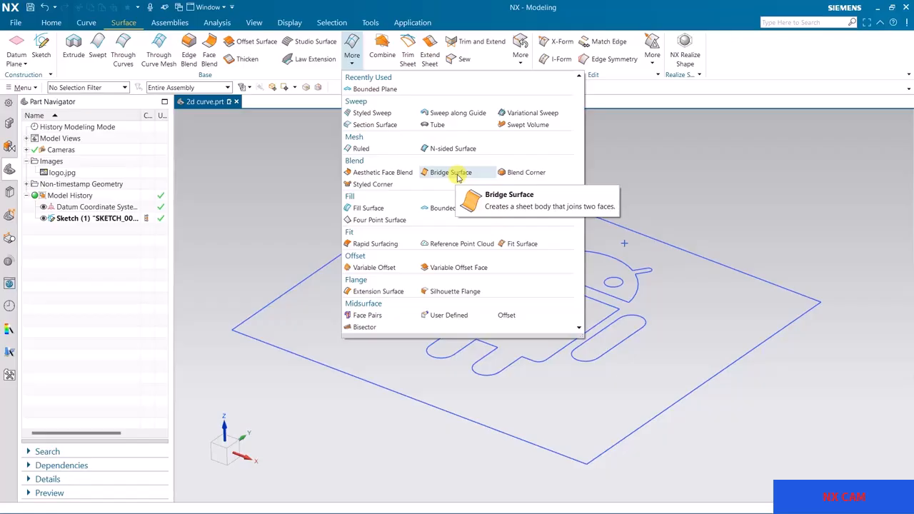
left_click(444, 208)
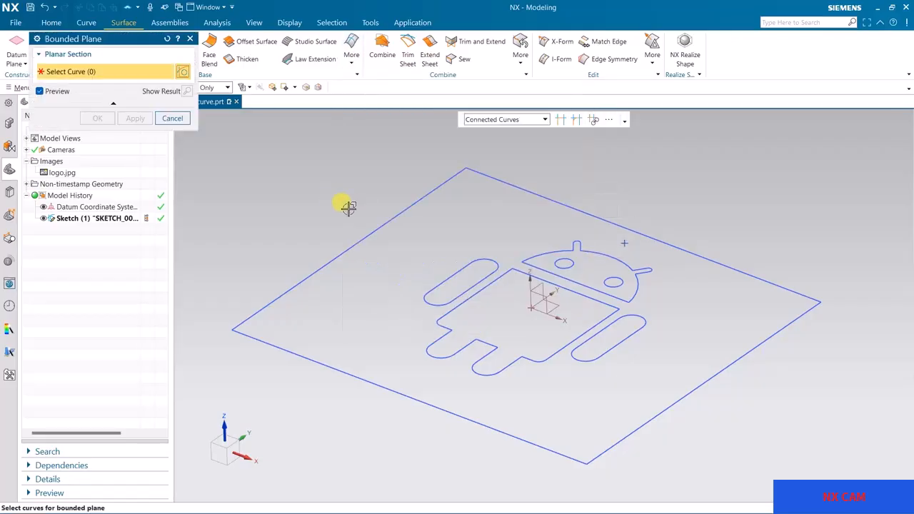
left_click(363, 238)
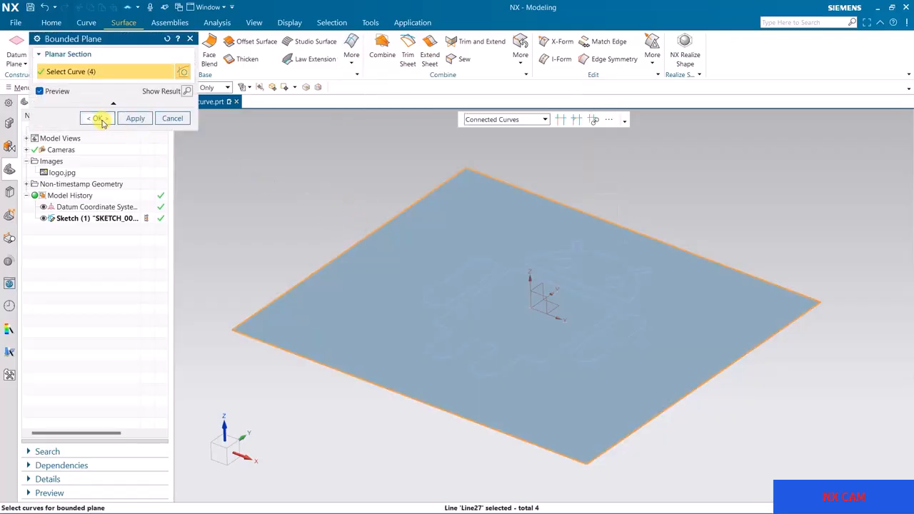
left_click(99, 119)
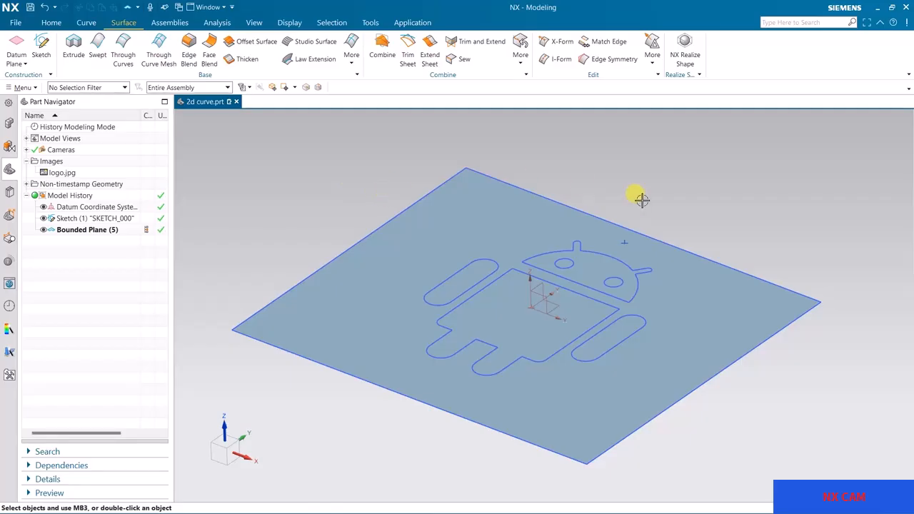
Step: Return to Manufacturing and specify the bounded plane's face as the WORKPIECE part geometry, using the Face selection filter
left_click(397, 21)
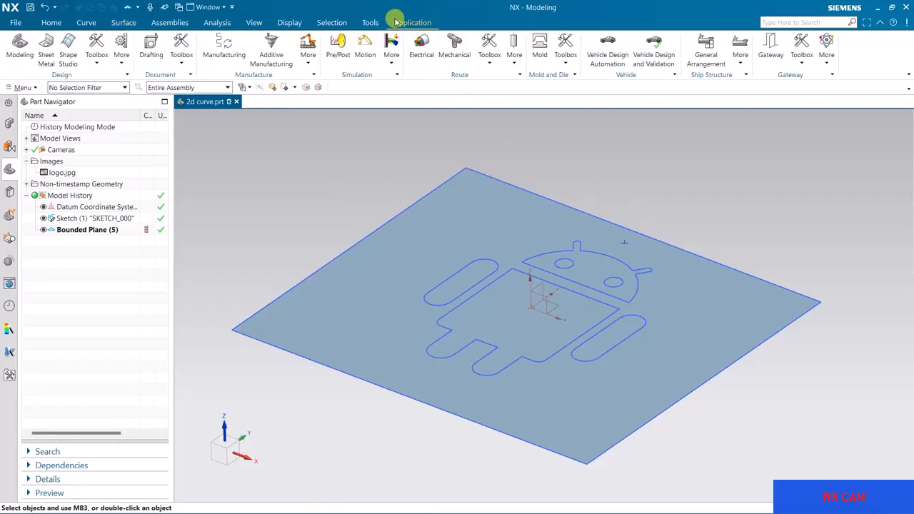
left_click(223, 52)
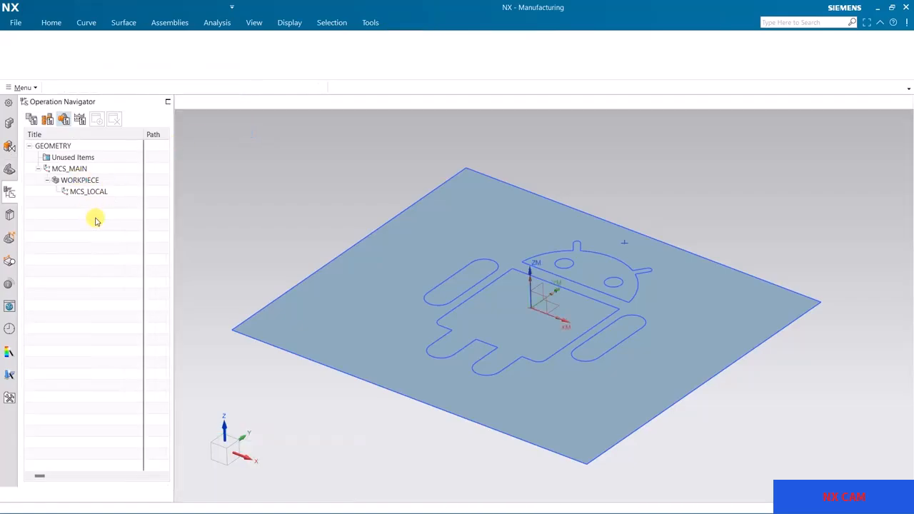
double_click(95, 180)
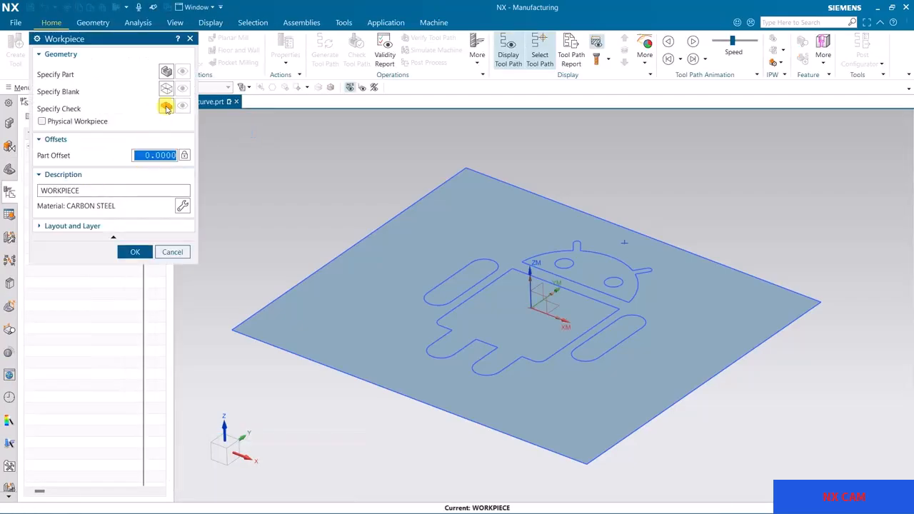
left_click(166, 72)
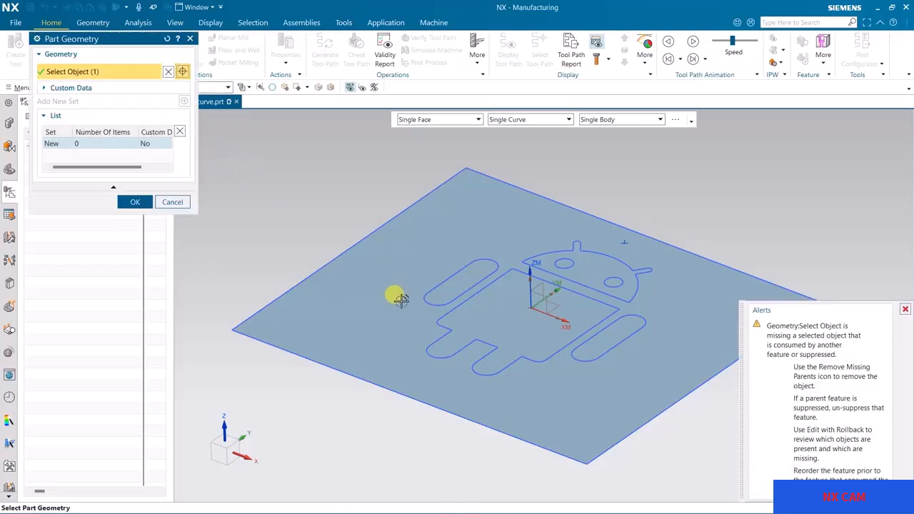
left_click_drag(126, 45, 145, 198)
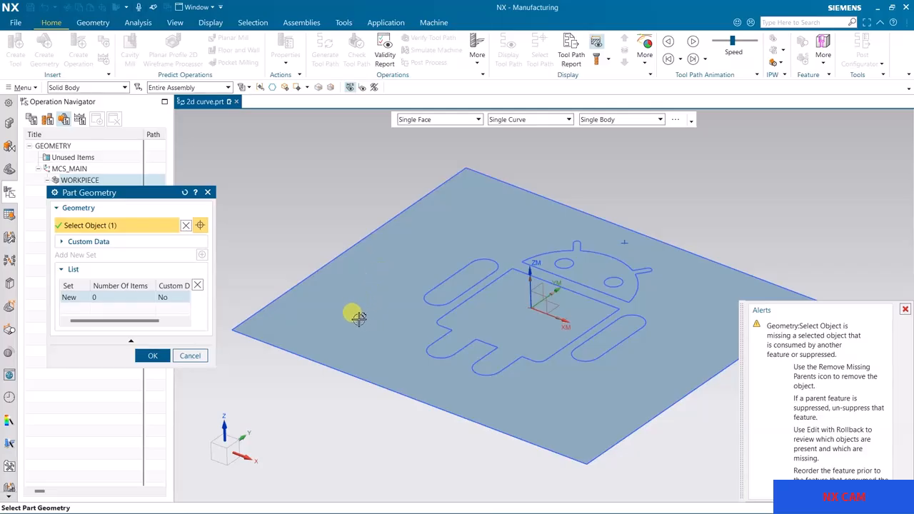
left_click(91, 87)
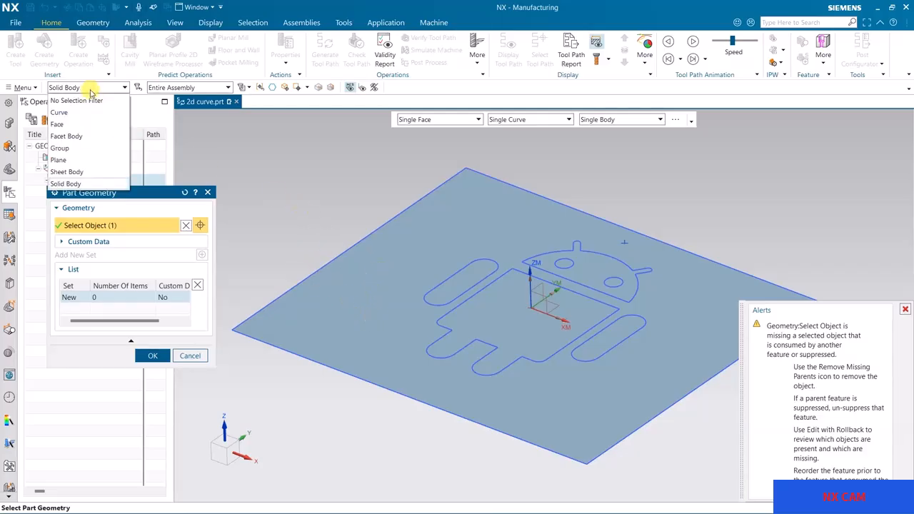
left_click(59, 124)
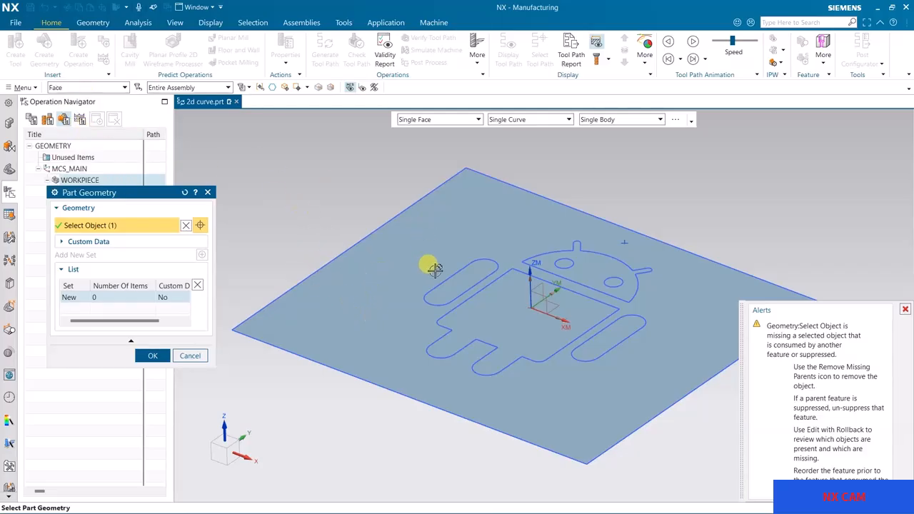
left_click(403, 214)
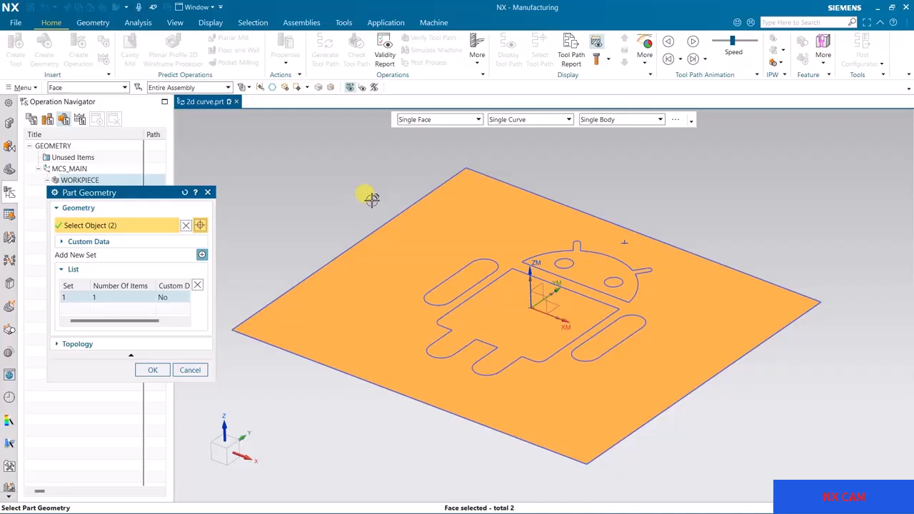
left_click(153, 370)
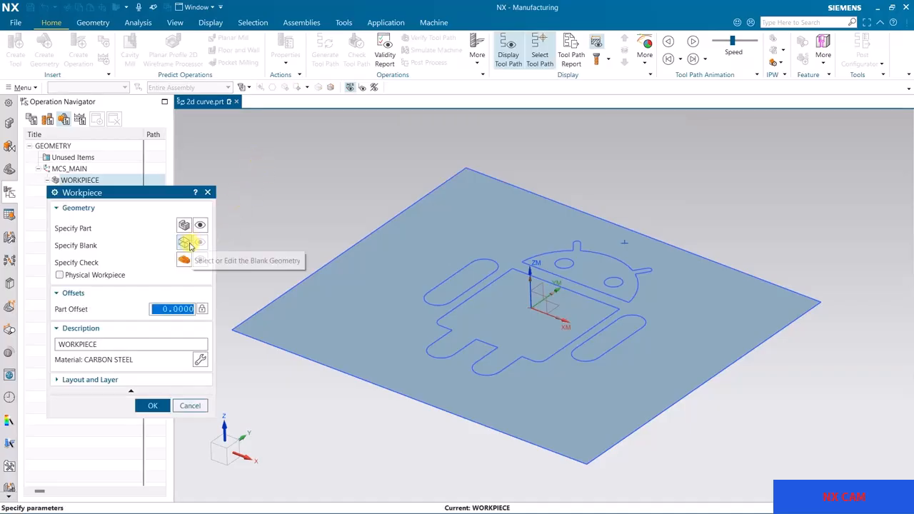
Step: Define the WORKPIECE blank as a Bounding Block with a Z height of 4 mm and accept the workpiece
left_click(185, 242)
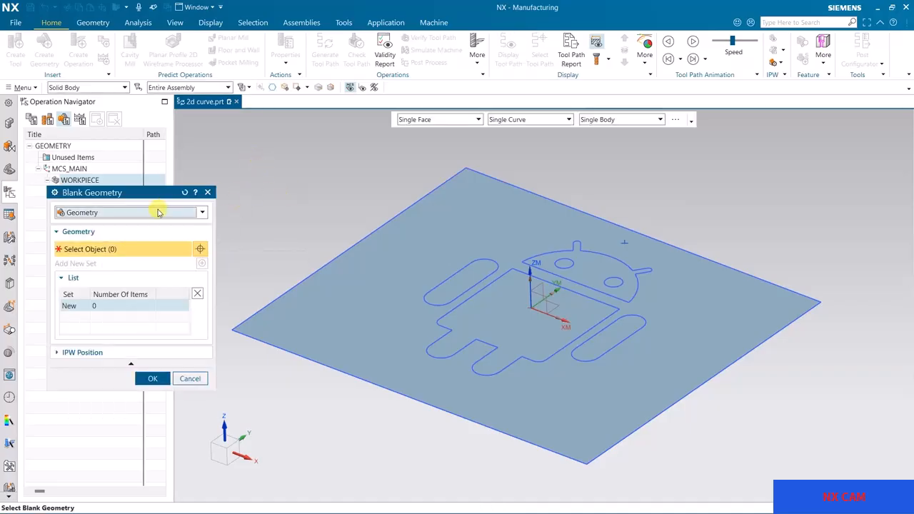
left_click(159, 212)
left_click(107, 248)
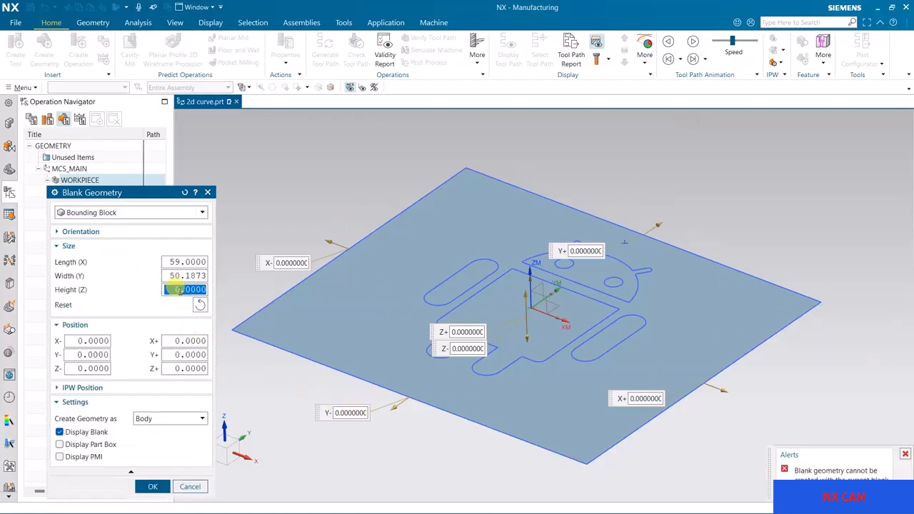
key("Return")
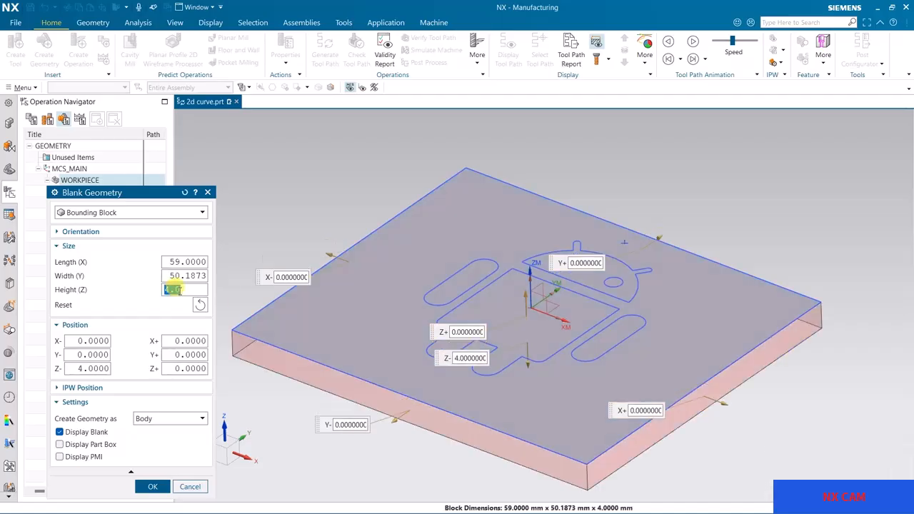
mouse_move(312, 218)
middle_mouse_down()
mouse_move(343, 197)
mouse_move(314, 207)
middle_mouse_up()
left_click(151, 487)
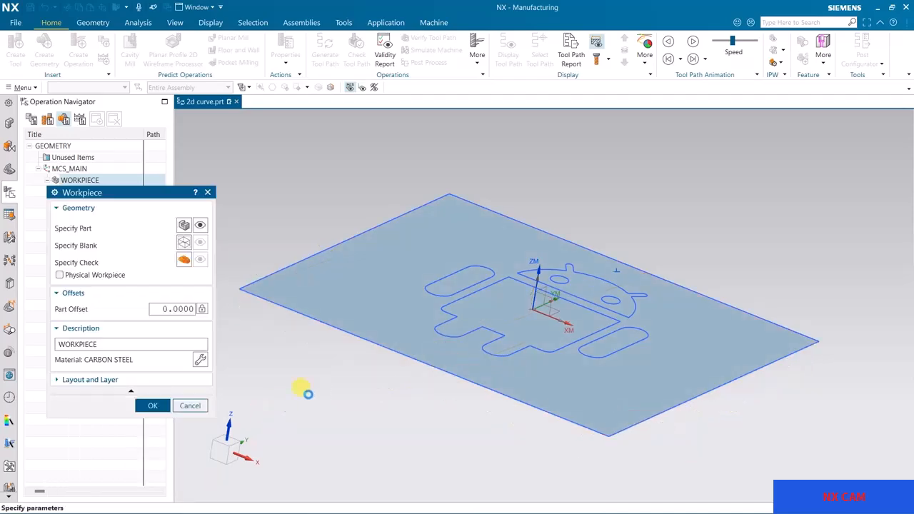
left_click(164, 408)
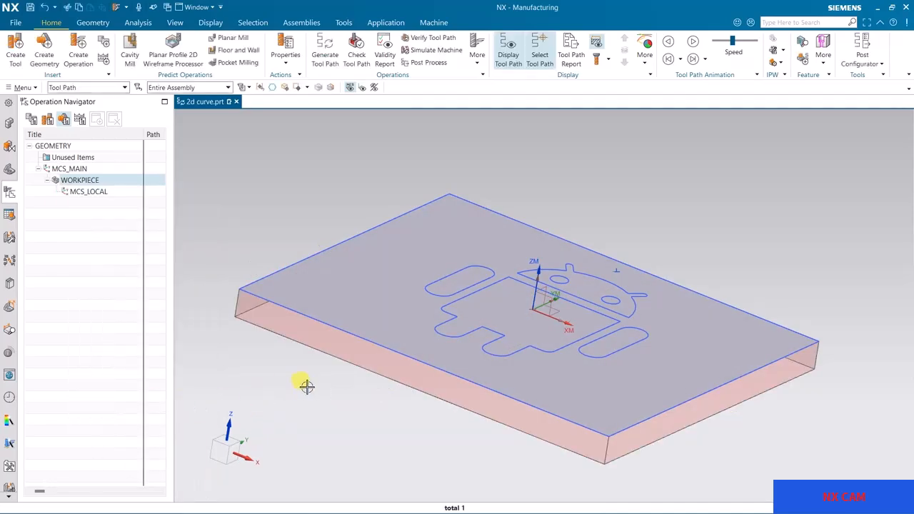
Step: Hide Bounded Plane (5) in the model history
middle_click_drag(350, 206, 346, 209)
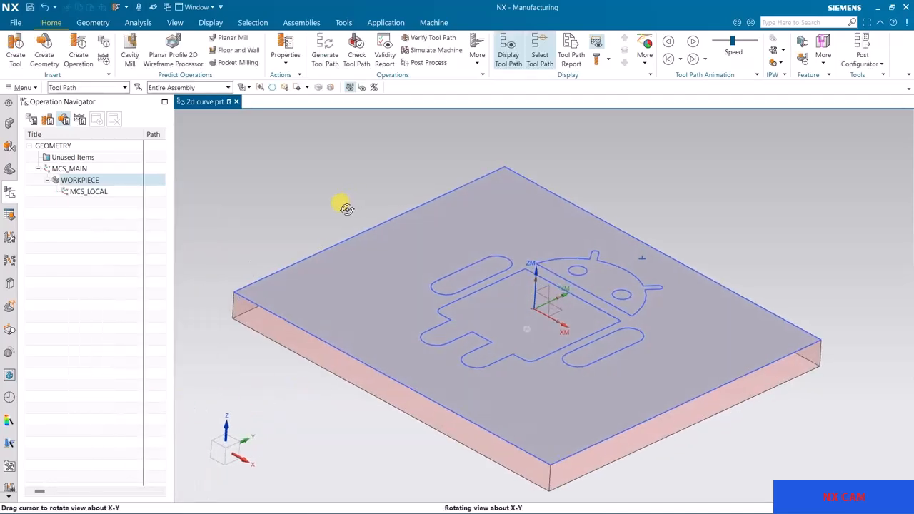
left_click(9, 172)
left_click(44, 229)
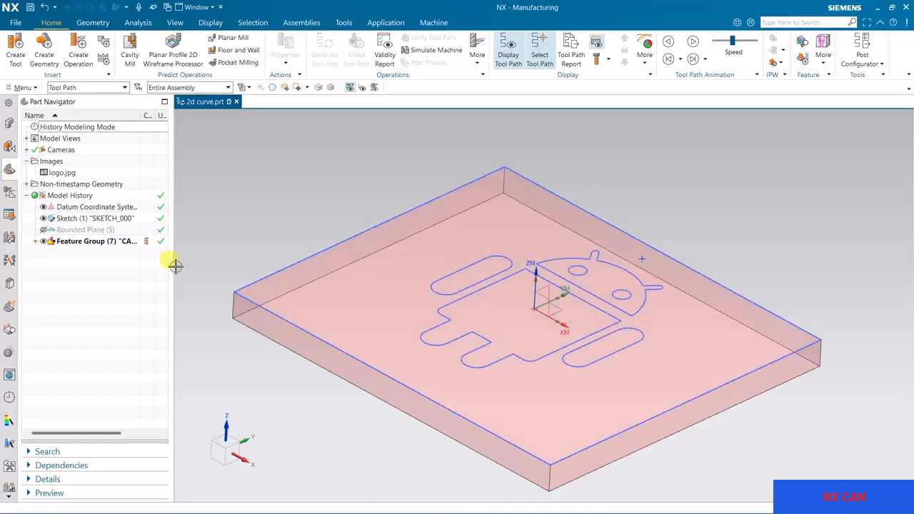
Step: Show the operations by machine tool and preview the MILL tool on the workpiece
left_click(9, 193)
middle_click_drag(588, 248, 609, 246)
left_click(48, 120)
left_click(59, 171)
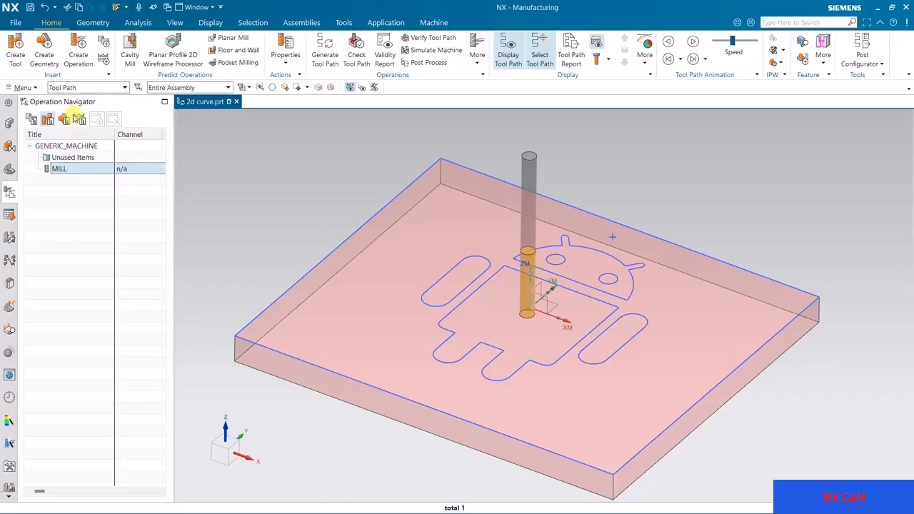
Step: Create a PLANAR_MILL operation of type mill_planar with program PROGRAM, tool MILL, geometry WORKPIECE and method METHOD
left_click(79, 47)
left_click_drag(156, 198, 139, 77)
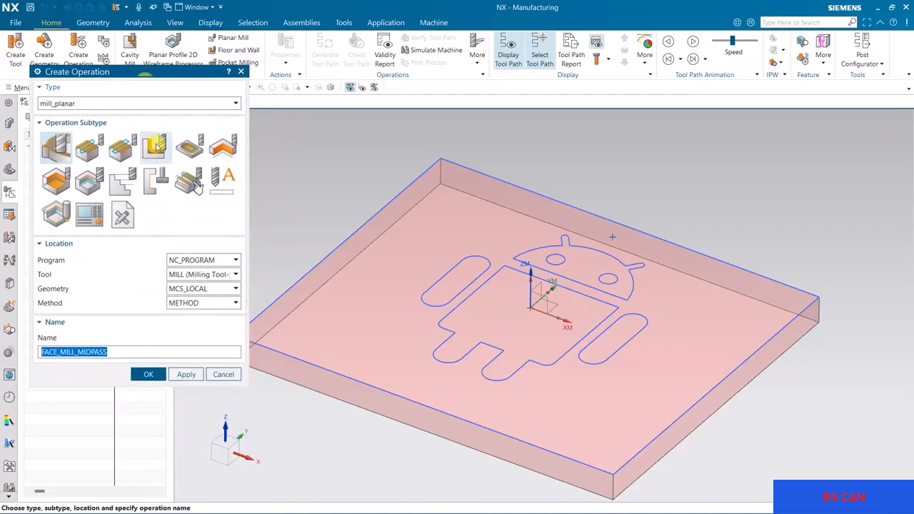
left_click(132, 190)
left_click(193, 263)
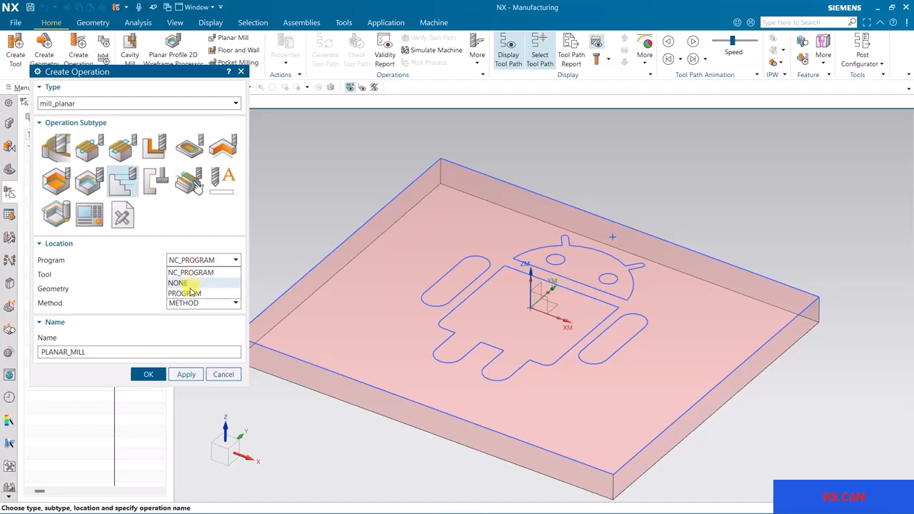
left_click(191, 295)
left_click(198, 277)
left_click(198, 279)
left_click(194, 289)
left_click(191, 332)
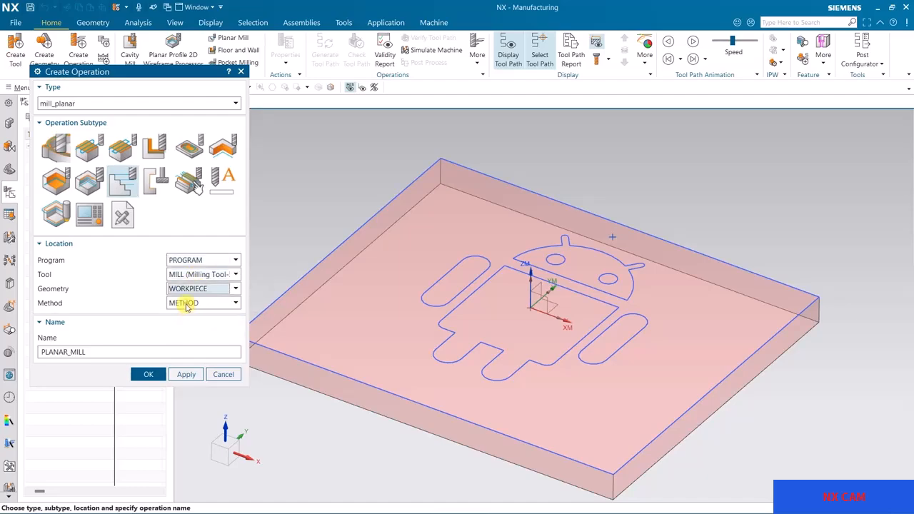
left_click(148, 374)
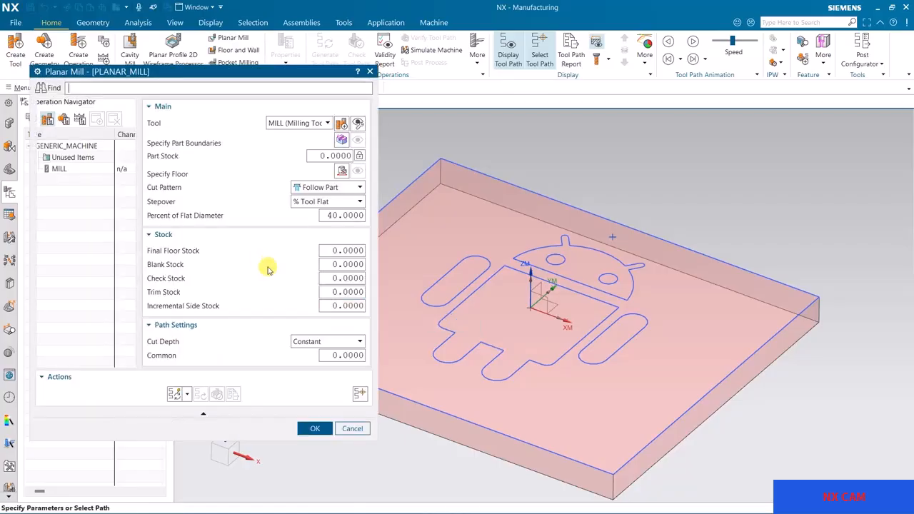
Step: Specify the Android arm outline on the body's negative X side as a closed part boundary, using Curves with the Connected Curves rule
middle_click_drag(407, 154, 437, 156)
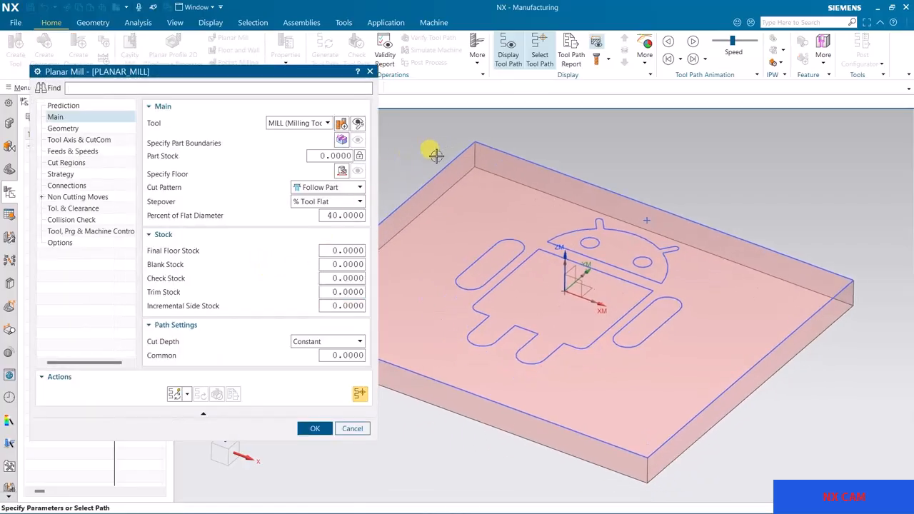
scroll(437, 156, "up", 2)
left_click(343, 141)
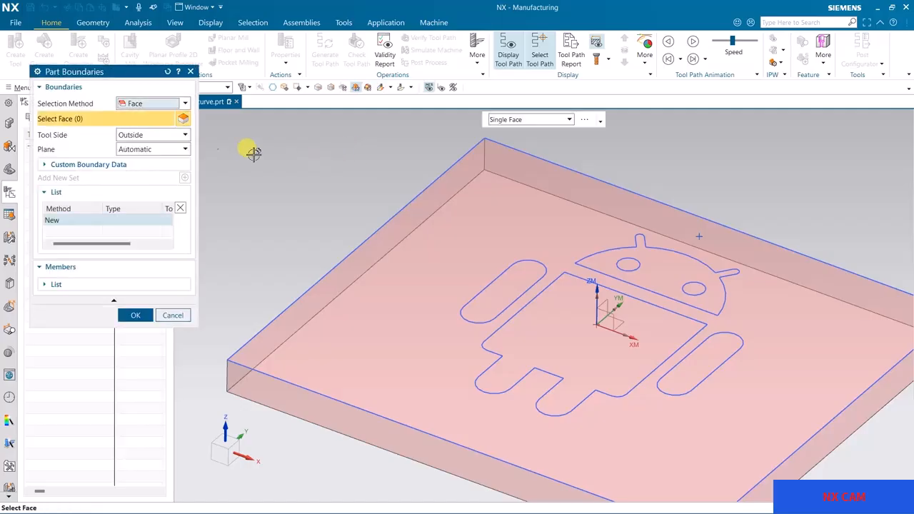
left_click(158, 107)
left_click(138, 127)
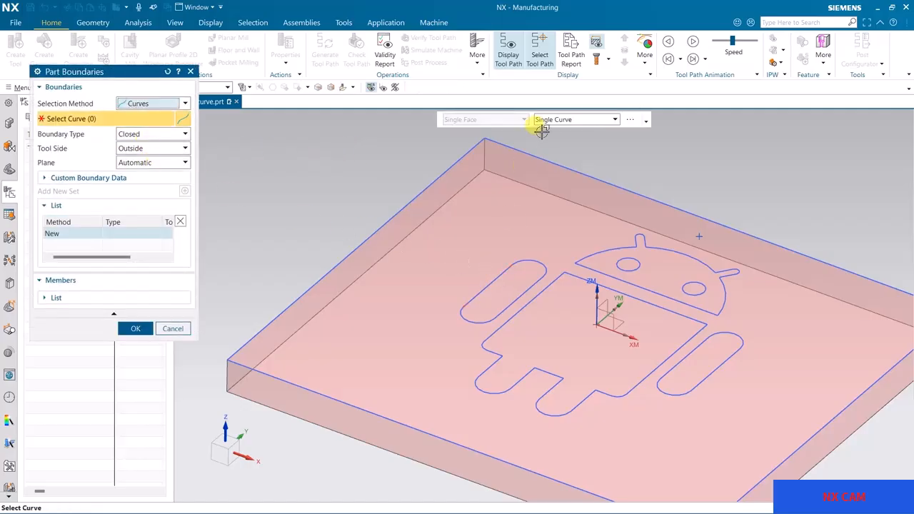
left_click(563, 121)
left_click(561, 145)
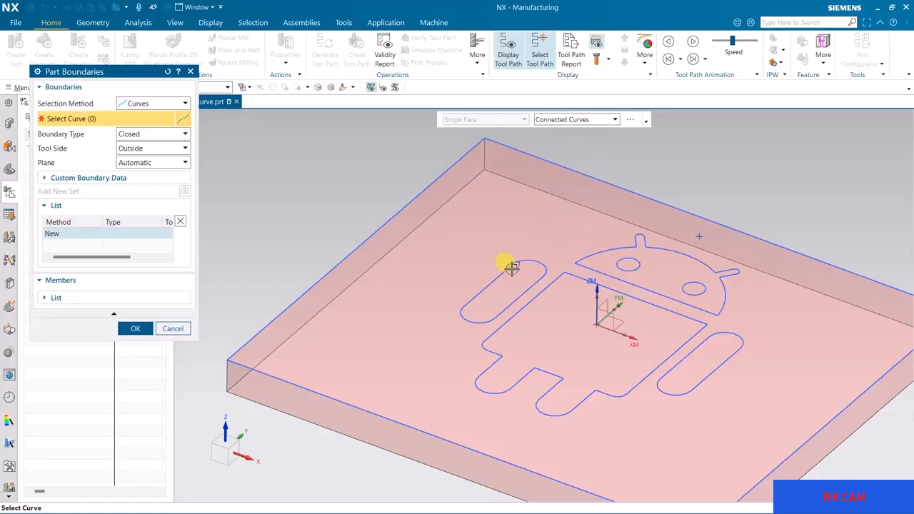
left_click(511, 268)
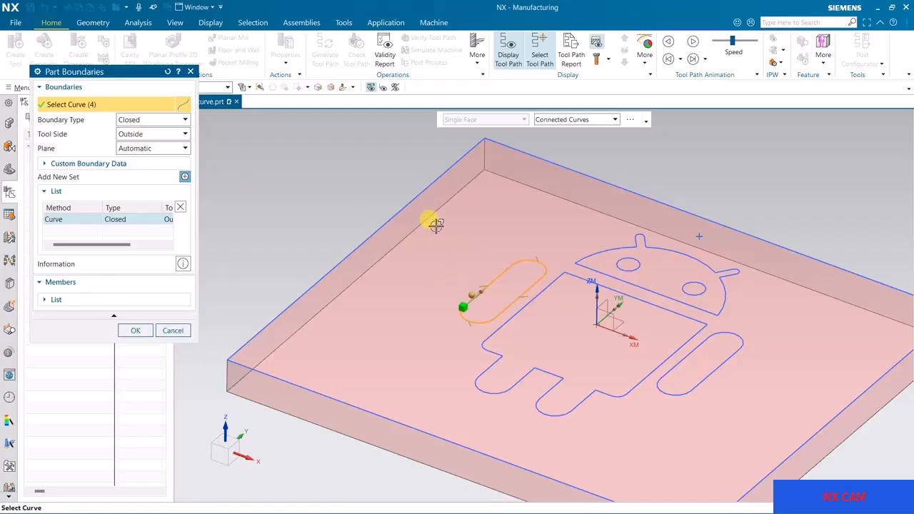
Step: Set the arm boundary's tool side to Inside
left_click(137, 148)
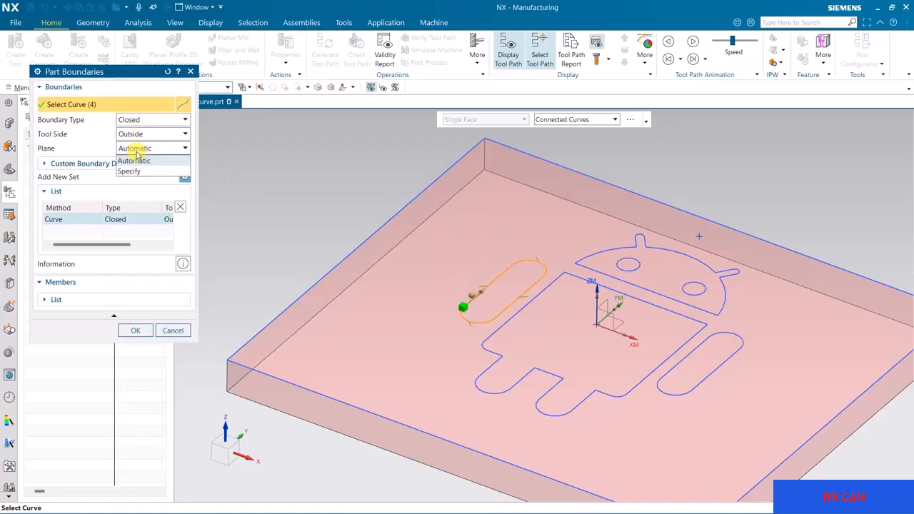
left_click(142, 135)
left_click(136, 145)
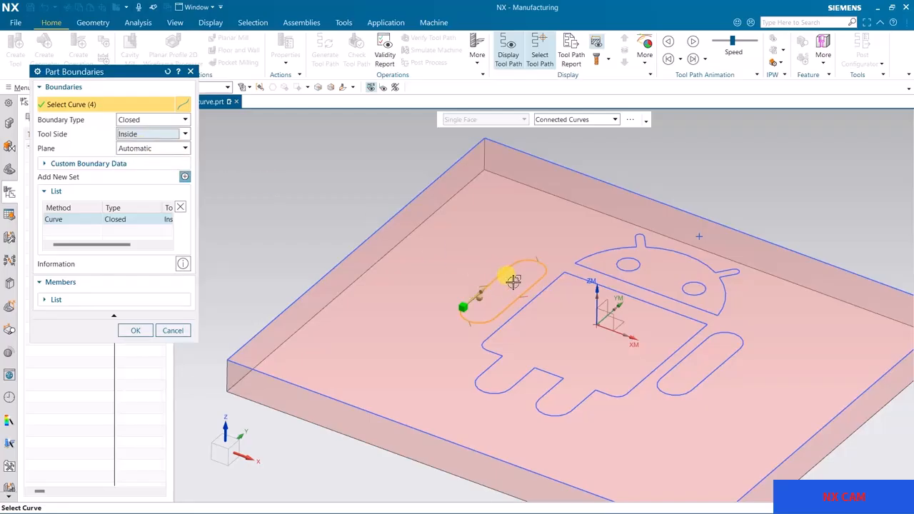
Step: Add the Android body, the arm on its positive X side and the head outline as separate closed part boundaries with tool side Inside
left_click(184, 177)
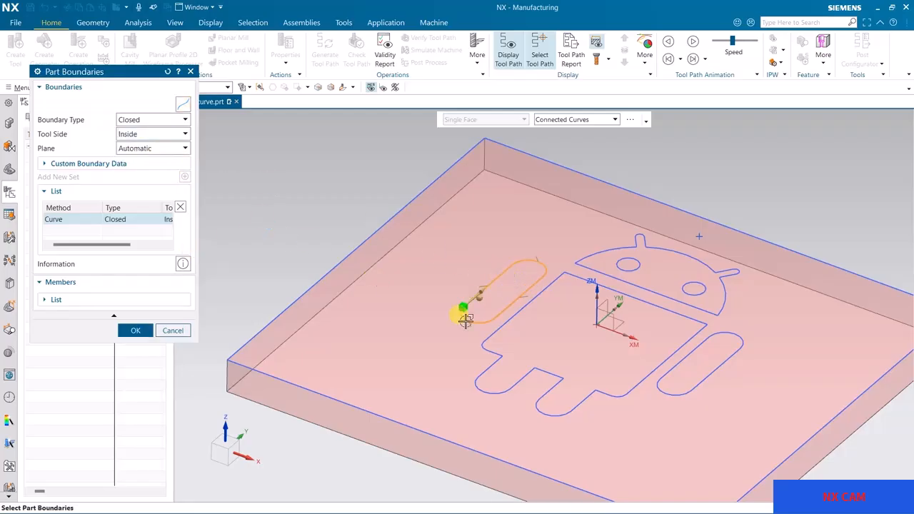
left_click(474, 325)
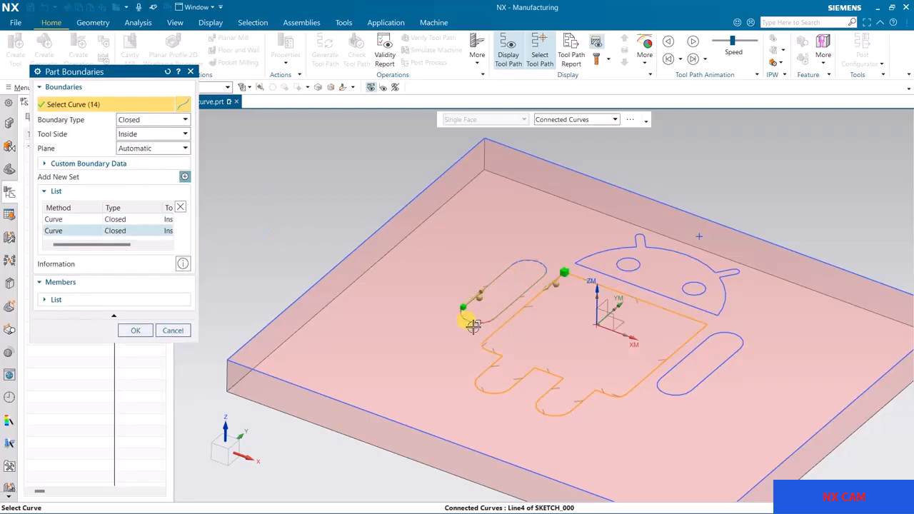
left_click(184, 177)
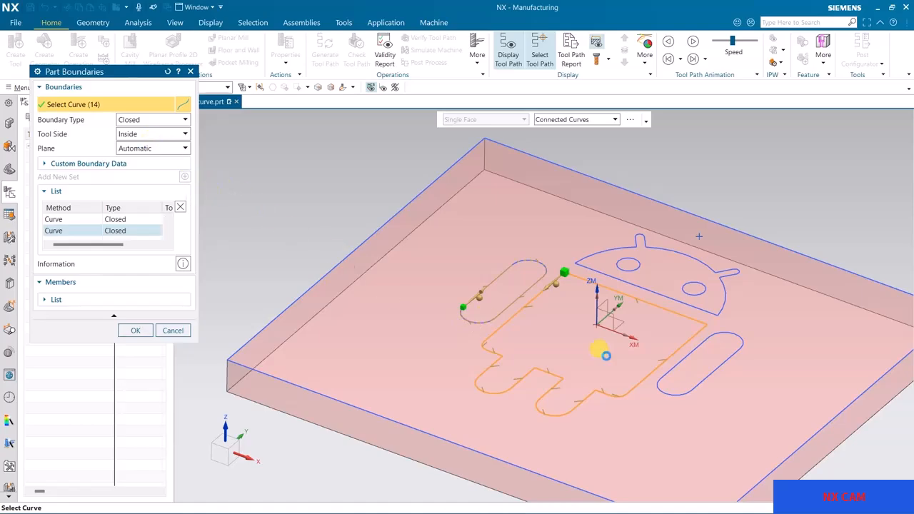
left_click(690, 350)
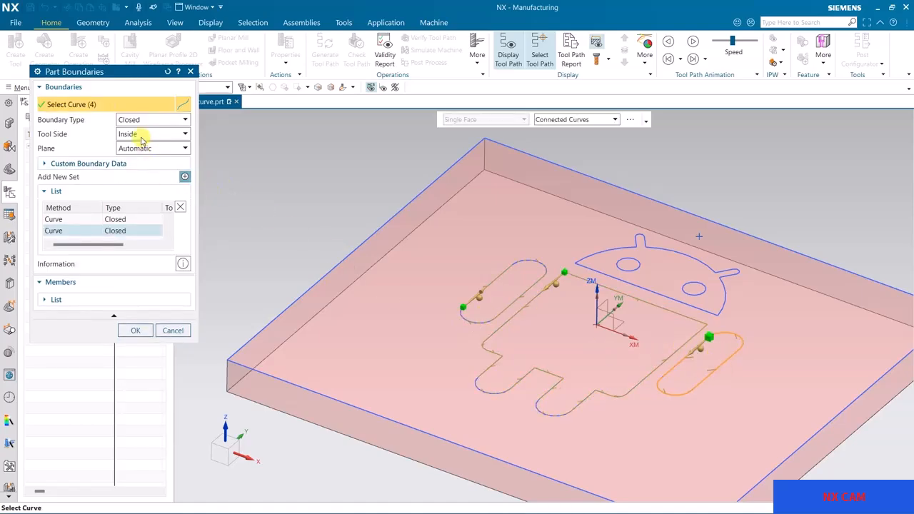
left_click(184, 176)
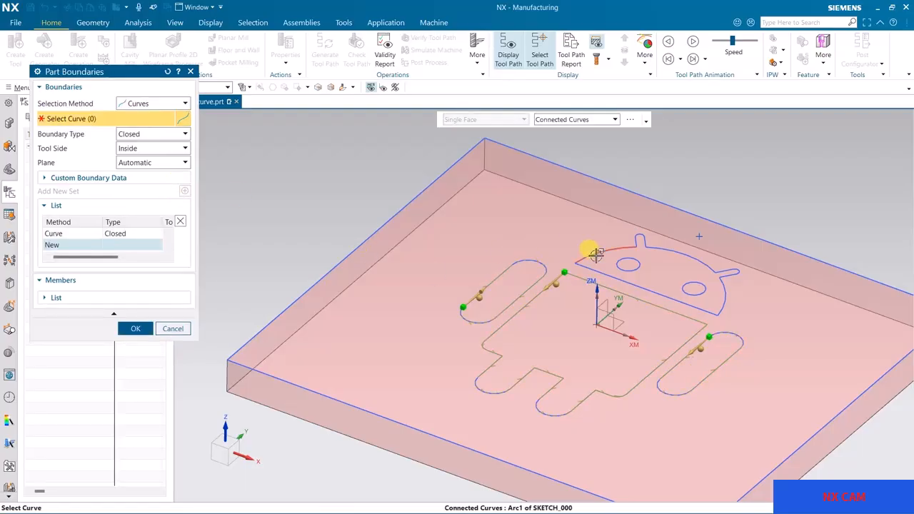
left_click(587, 249)
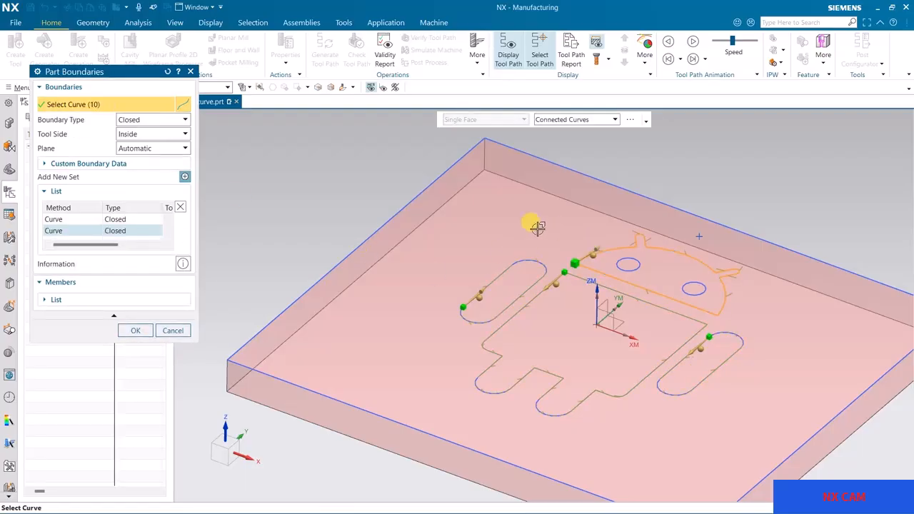
Step: Add both eye circles as separate closed part boundaries with tool side Outside and accept the part boundaries
left_click(187, 177)
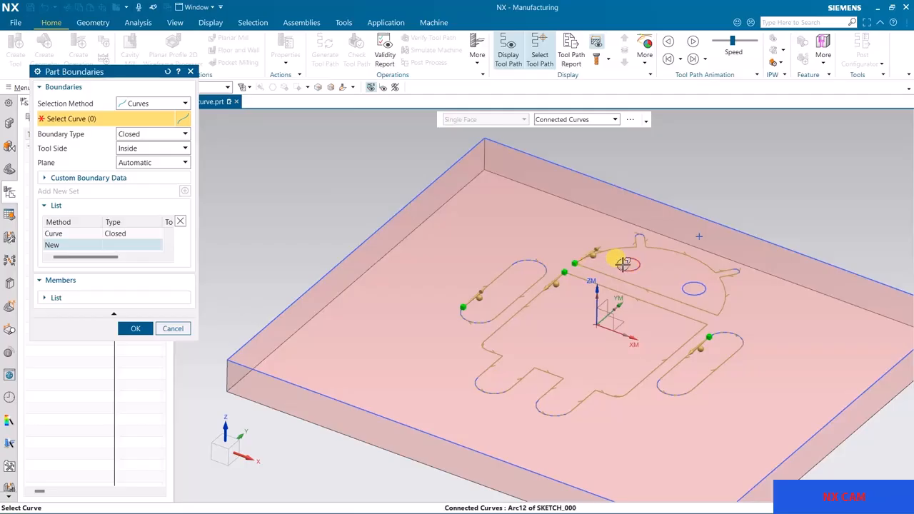
left_click(594, 263)
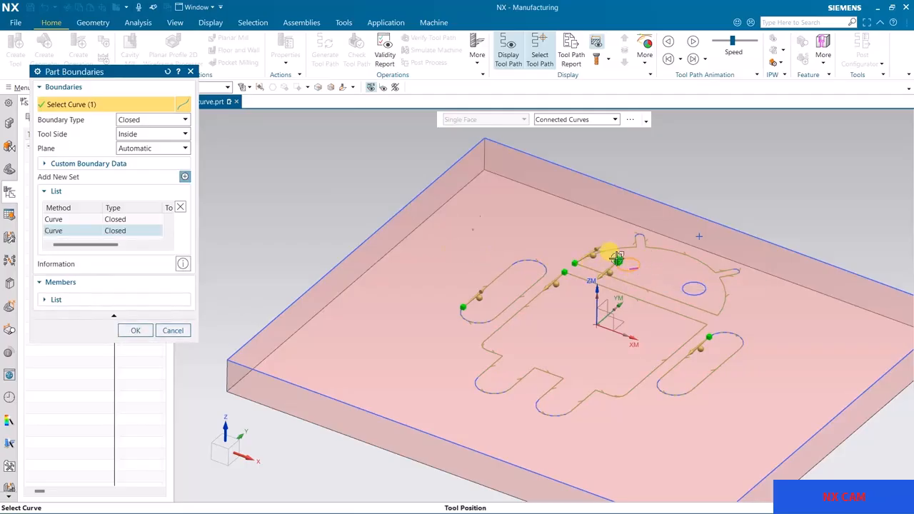
left_click(164, 135)
left_click(132, 157)
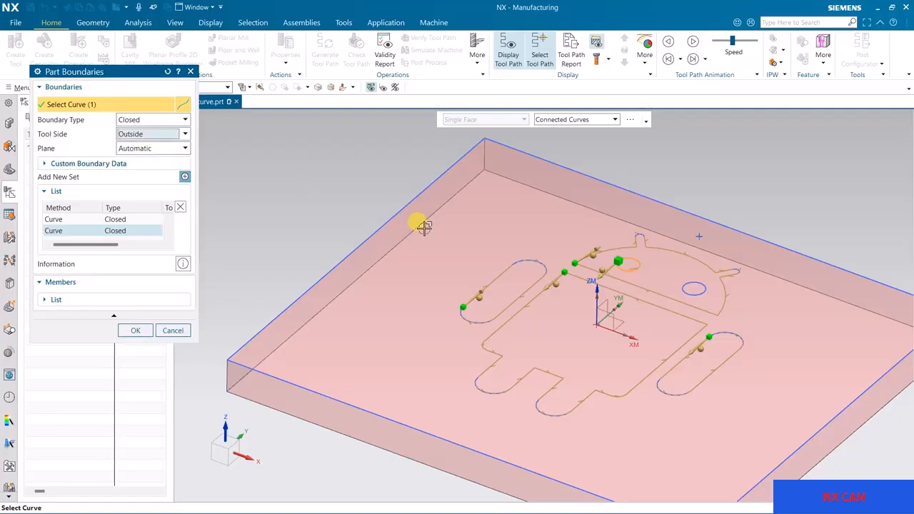
left_click(184, 176)
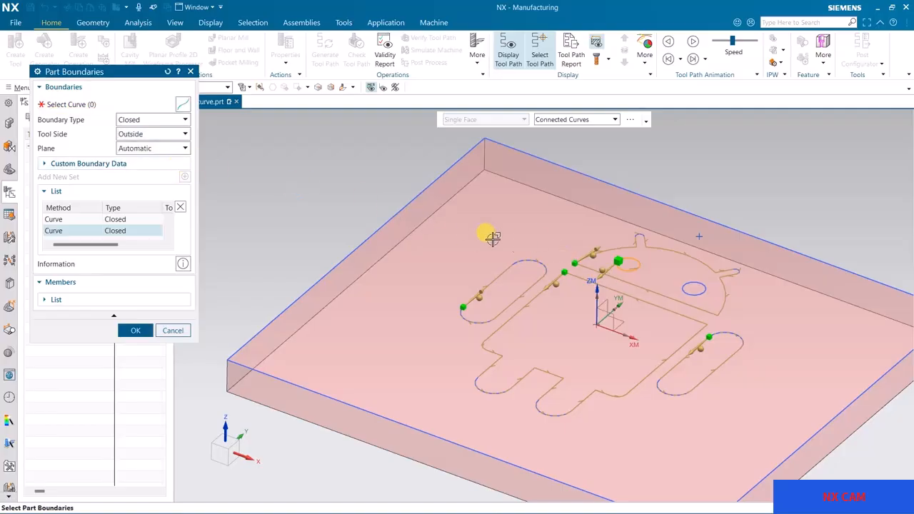
left_click(690, 284)
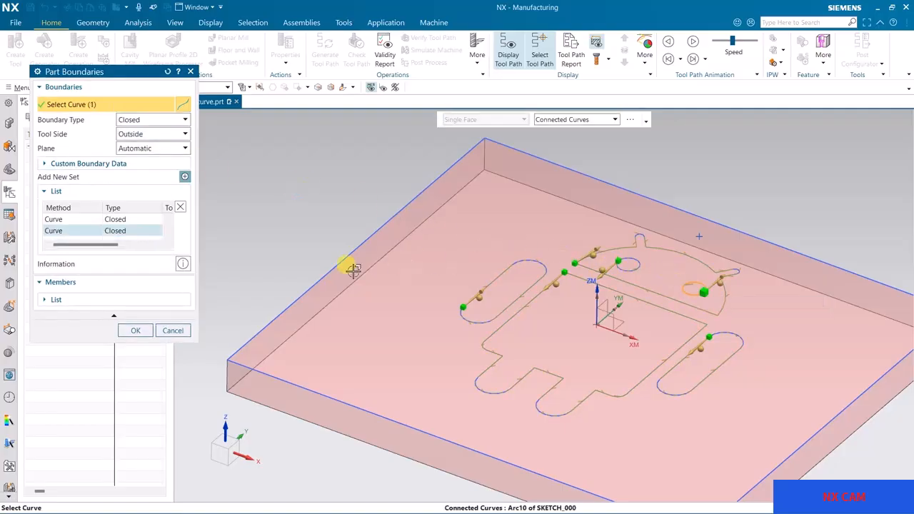
left_click(134, 331)
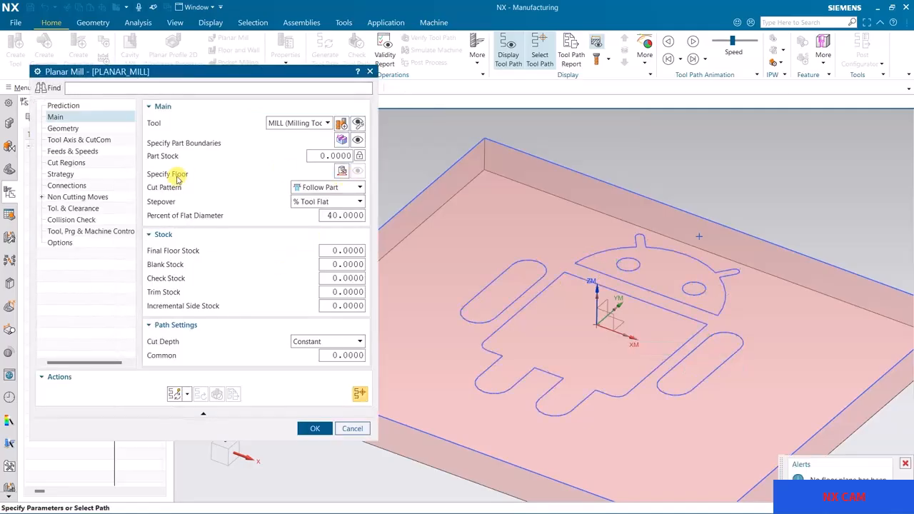
Step: Specify the floor as a plane offset 1 mm below the block's top face and generate the tool path
left_click(338, 170)
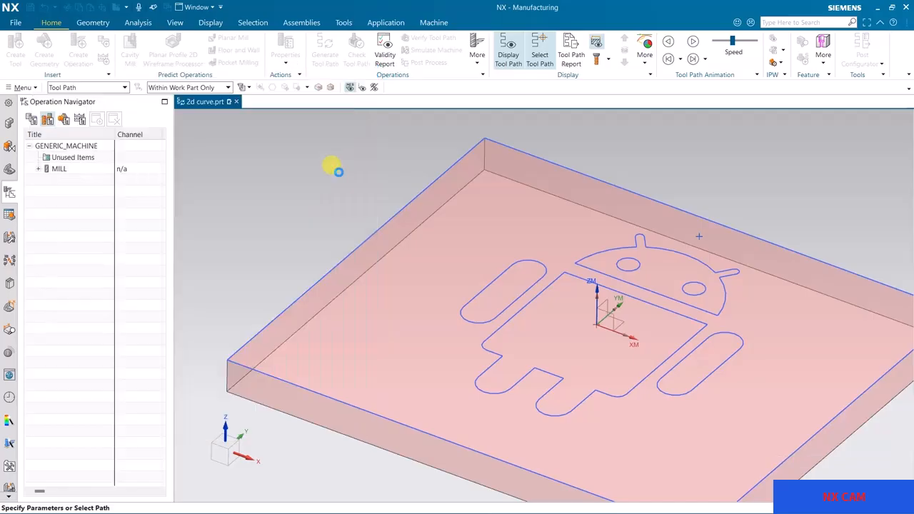
left_click(422, 301)
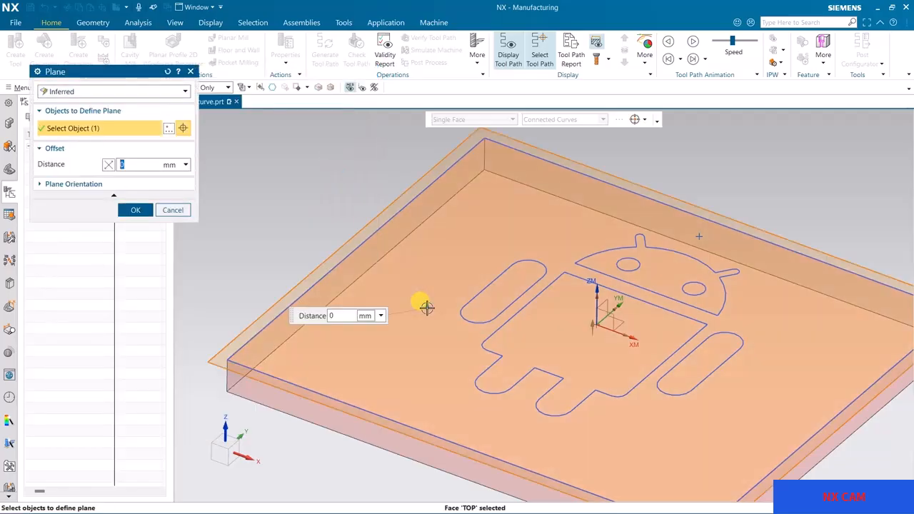
type("2")
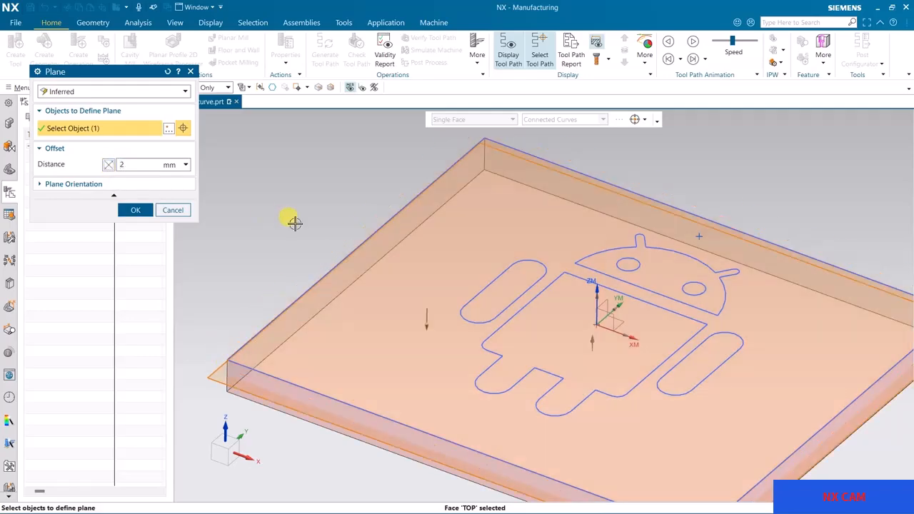
middle_click_drag(296, 221, 262, 215)
left_click(129, 163)
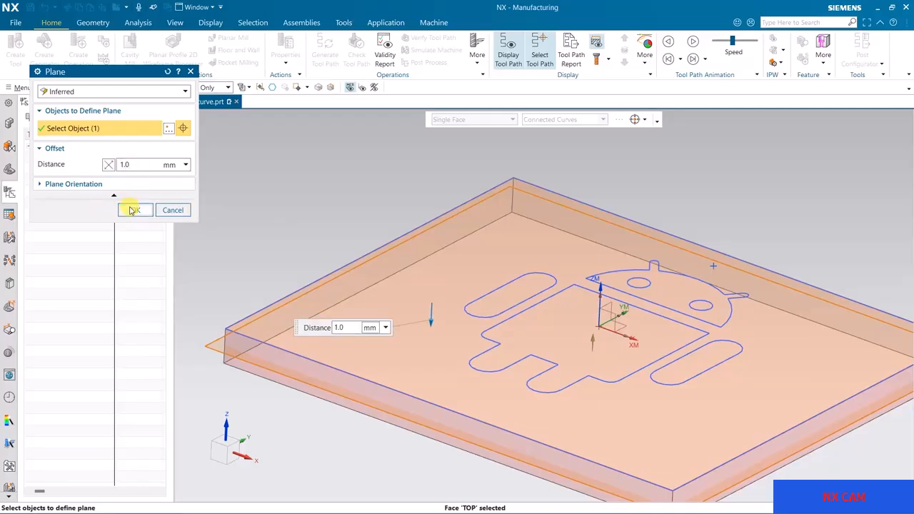
left_click(133, 210)
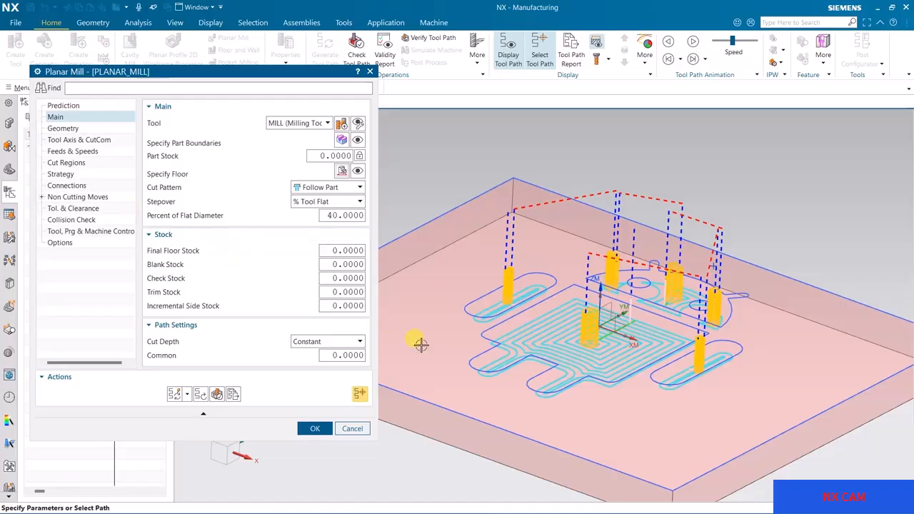
Step: Set the common cut depth to 0.3 and the cut pattern to Follow Periphery, updating the tool path
middle_click_drag(537, 336, 510, 348)
type("0.3")
key("Return")
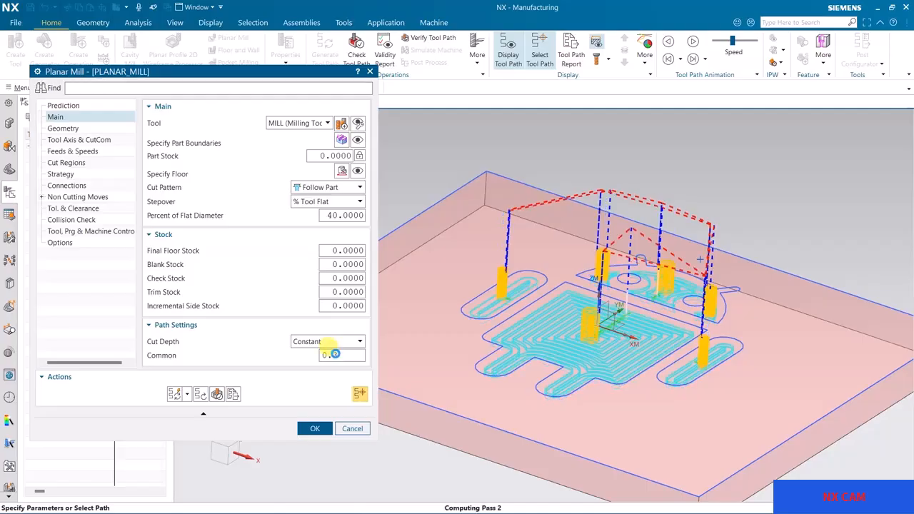
middle_click_drag(579, 293, 591, 269)
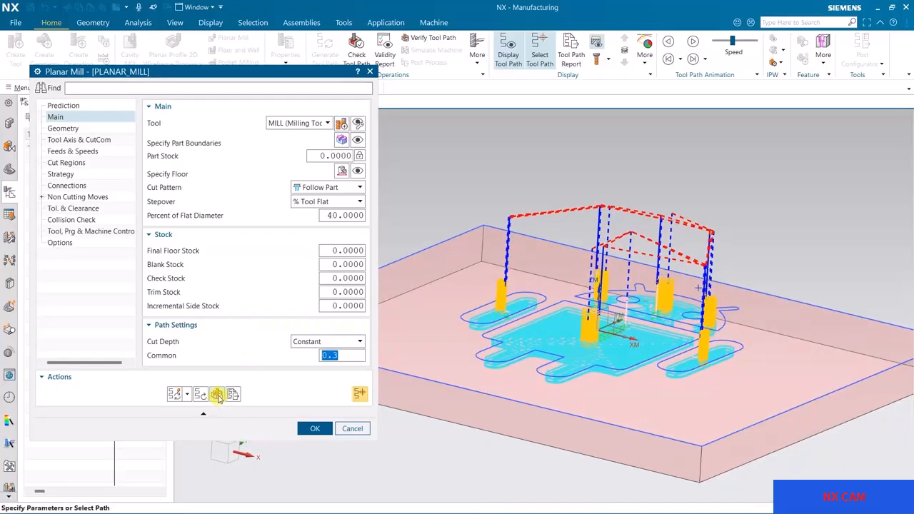
left_click(325, 188)
left_click(316, 207)
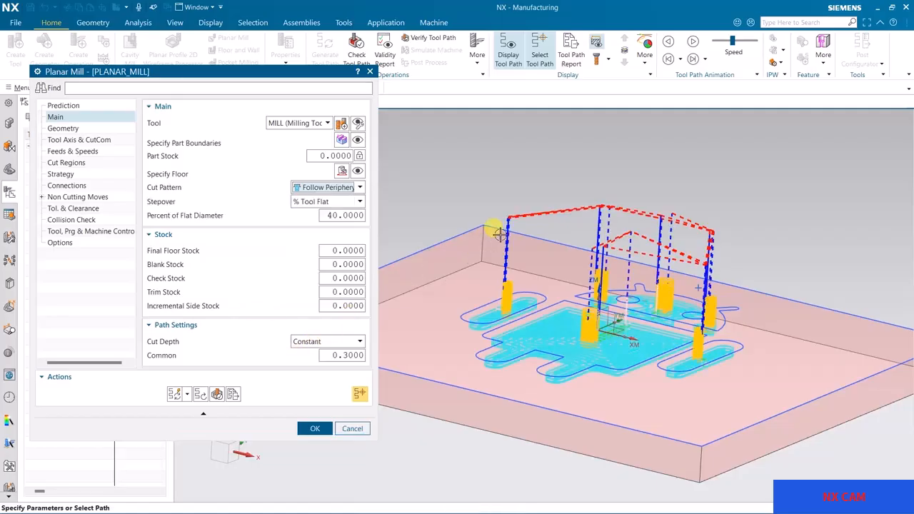
mouse_move(543, 165)
middle_mouse_down()
mouse_move(551, 161)
mouse_move(543, 177)
middle_mouse_up()
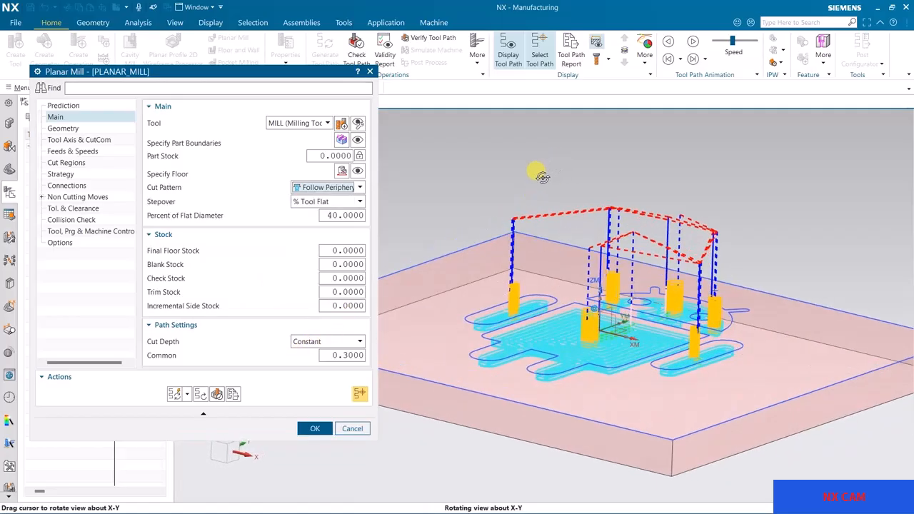
Step: Verify the material removal in 3D Dynamic at animation speed 7, inspect the machined logo, and accept the PLANAR_MILL operation
left_click(224, 395)
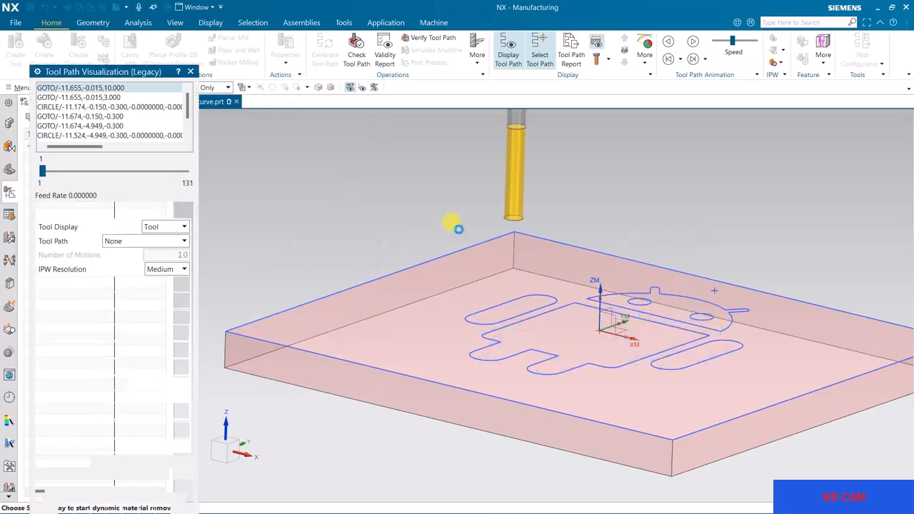
left_click_drag(119, 66, 141, 24)
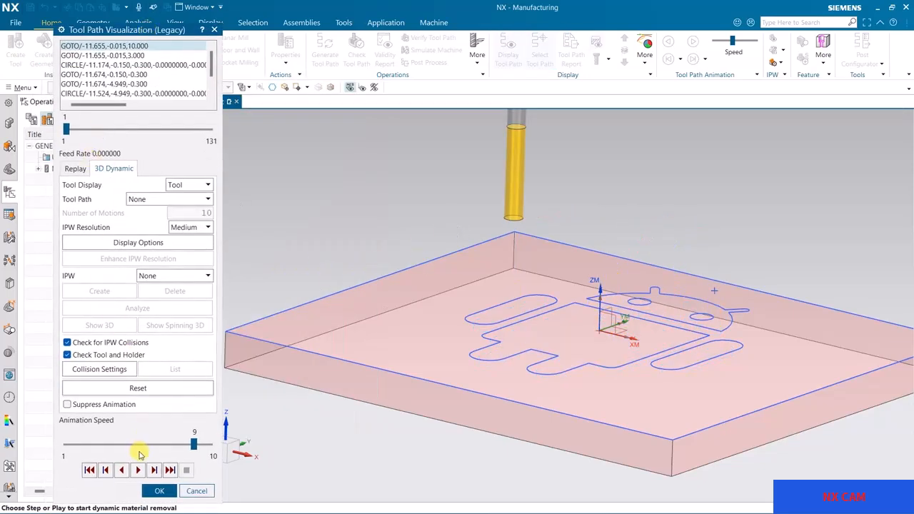
left_click(159, 447)
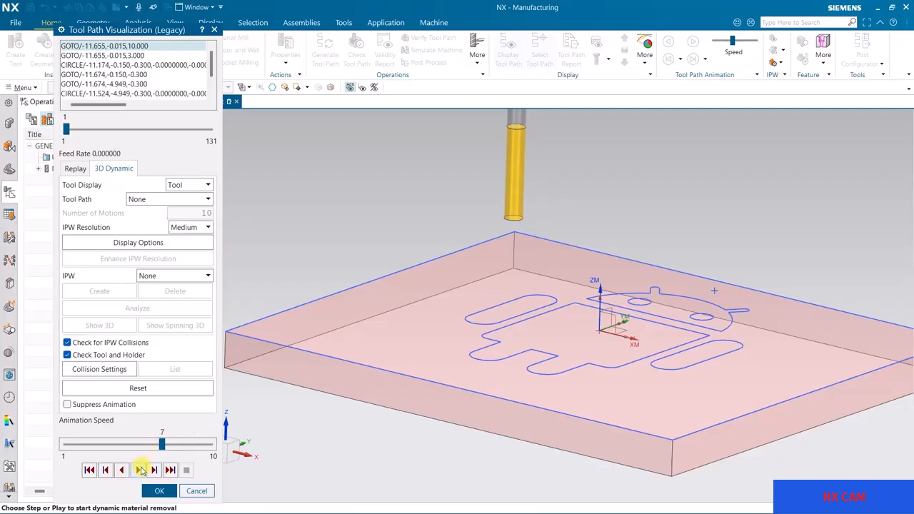
left_click(139, 470)
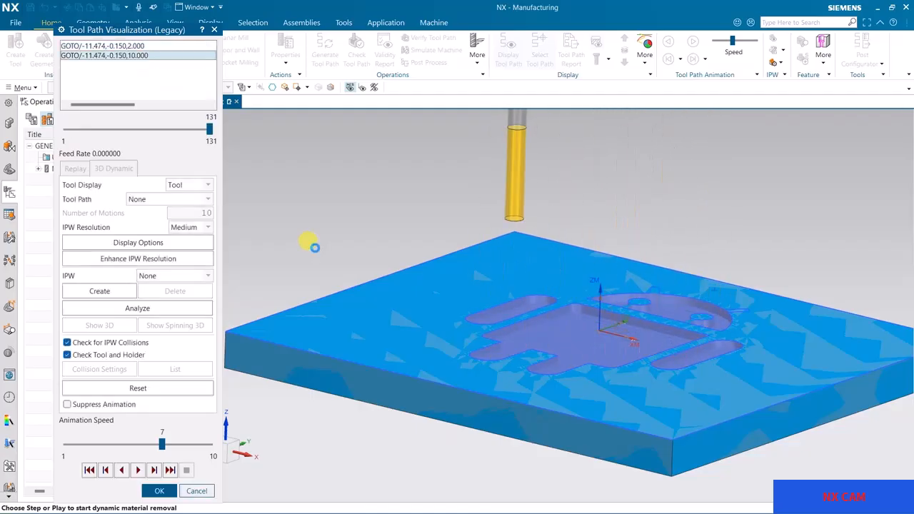
middle_click_drag(639, 204, 640, 227)
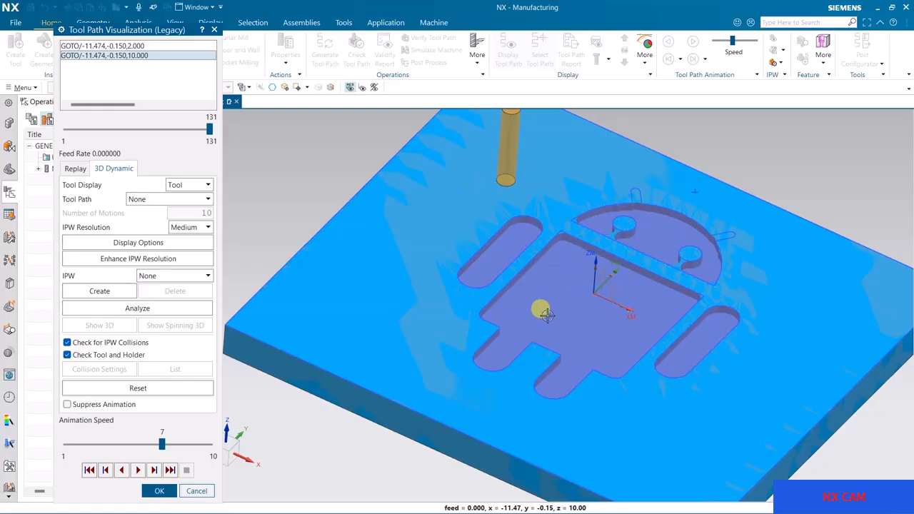
middle_click_drag(522, 282, 431, 273, "shift")
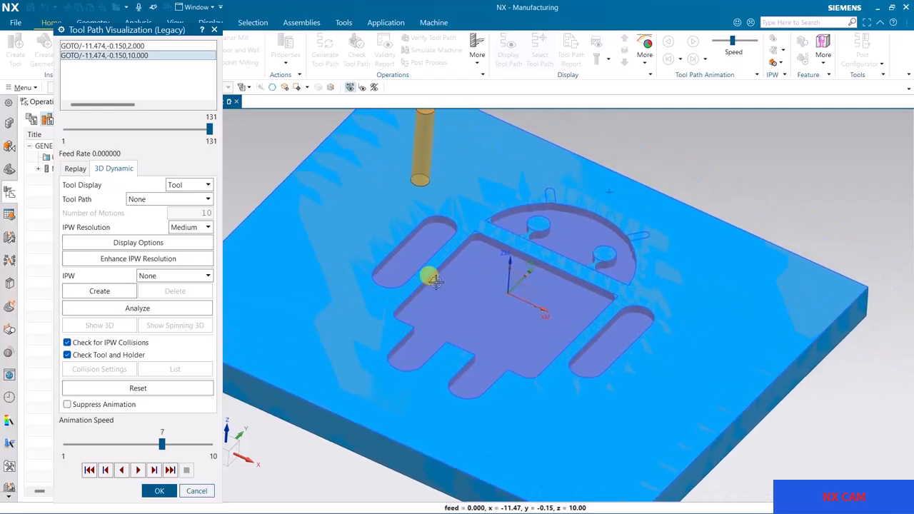
left_click(160, 491)
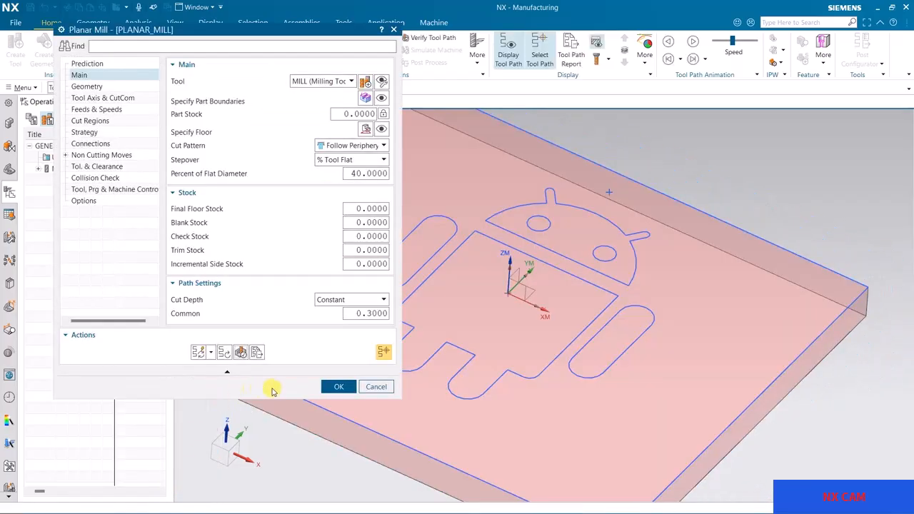
left_click(338, 388)
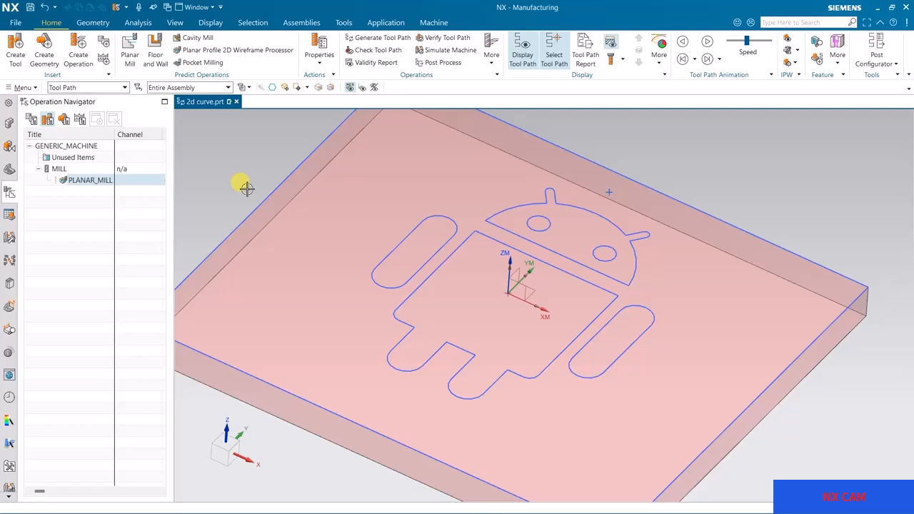